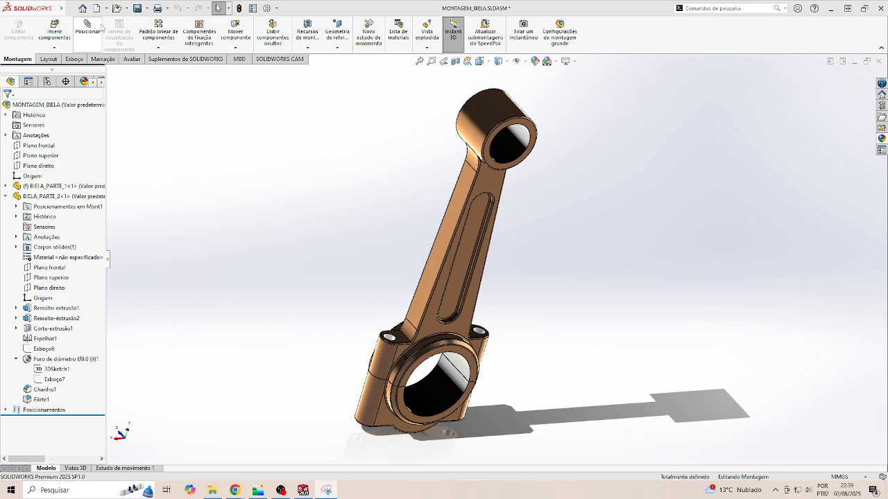
Step: Create a new part document and start a sketch on its front plane (Plano frontal)
left_click(106, 9)
left_click(108, 22)
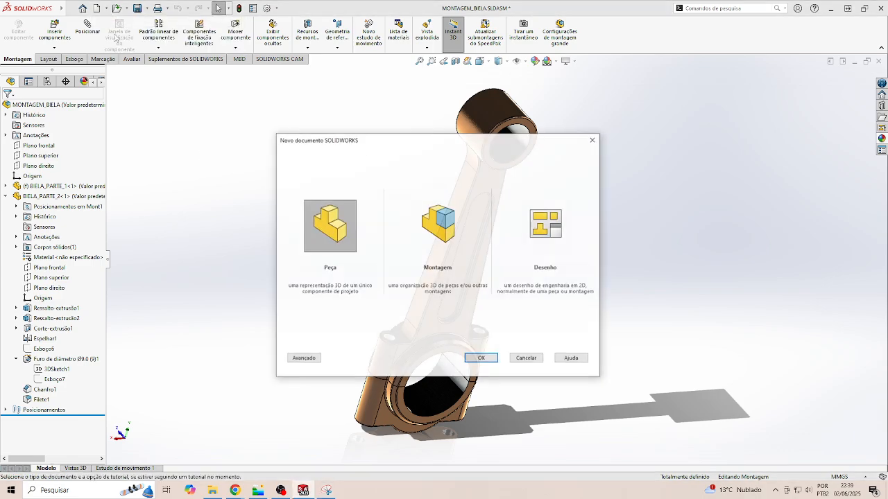
left_click(480, 360)
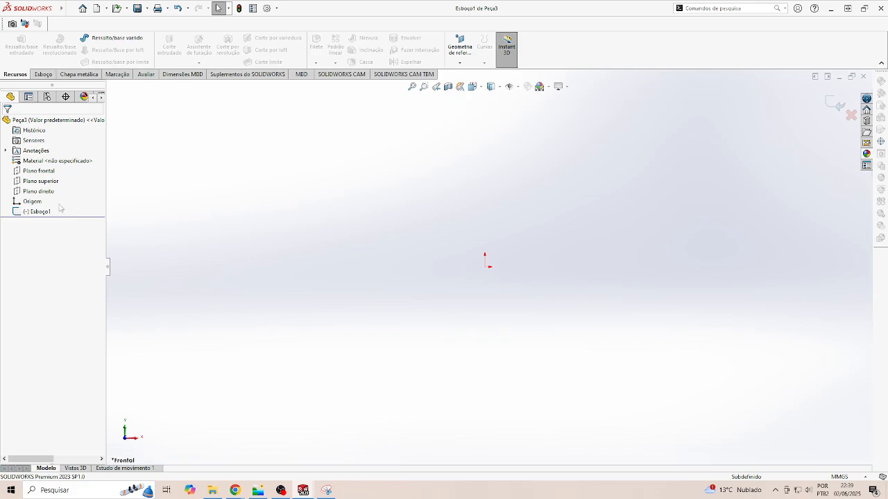
left_click(38, 171)
left_click(42, 159)
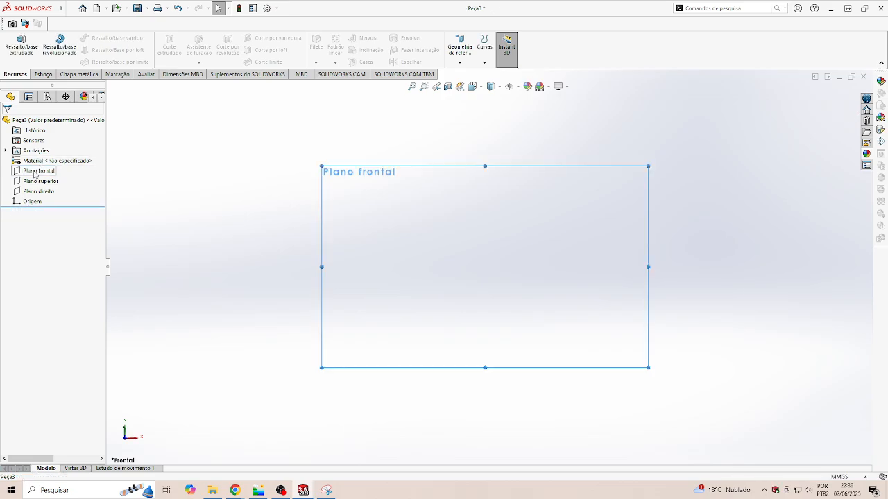
left_click(41, 158)
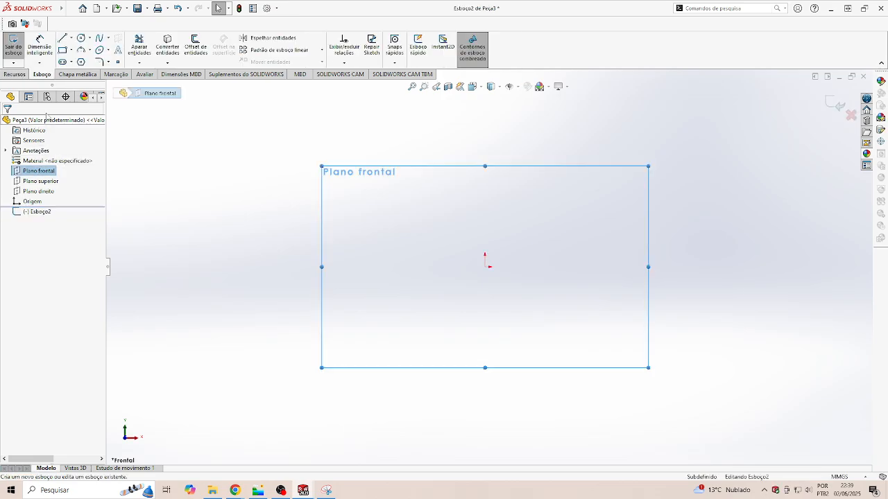
Step: Sketch a vertical centerline about 81 mm long upward from the origin
left_click(70, 39)
left_click(77, 61)
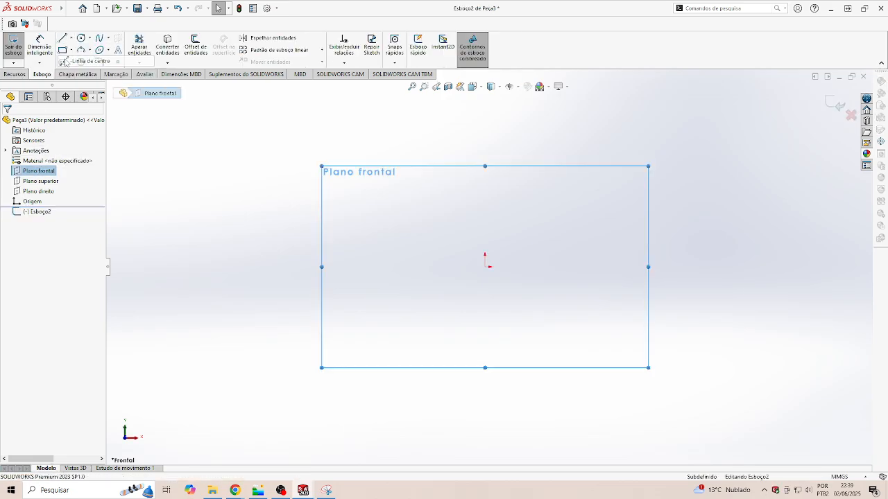
left_click(486, 266)
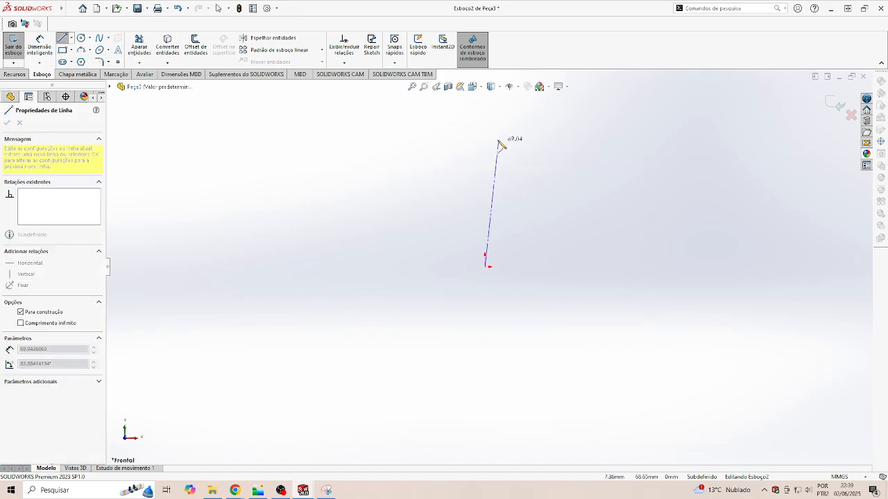
left_click(485, 118)
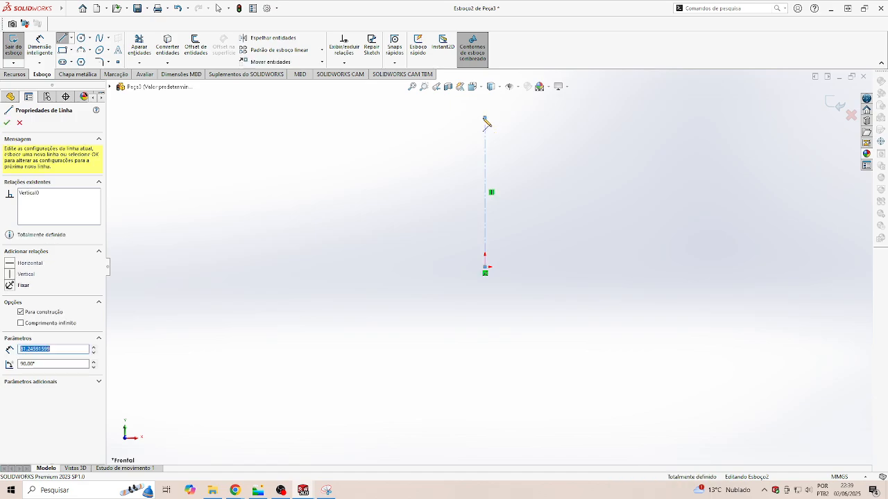
key("Escape")
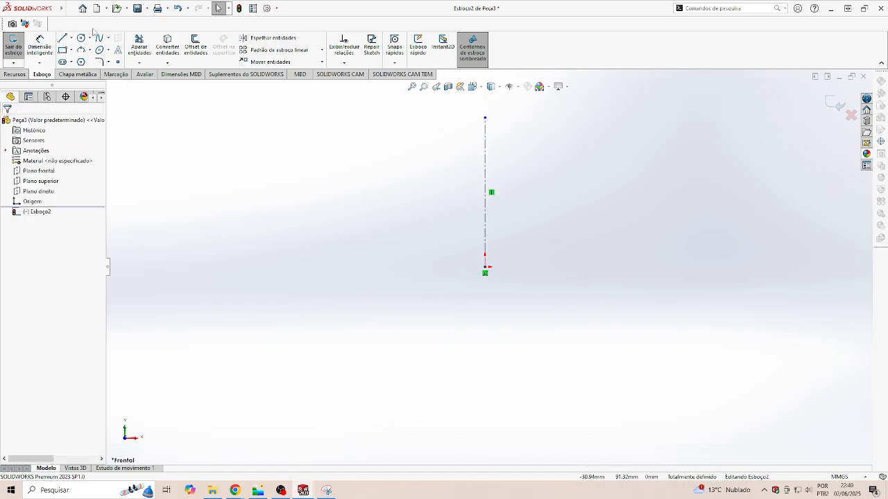
Step: Dimension the vertical centerline's length and set it to 201.20 mm
left_click(39, 43)
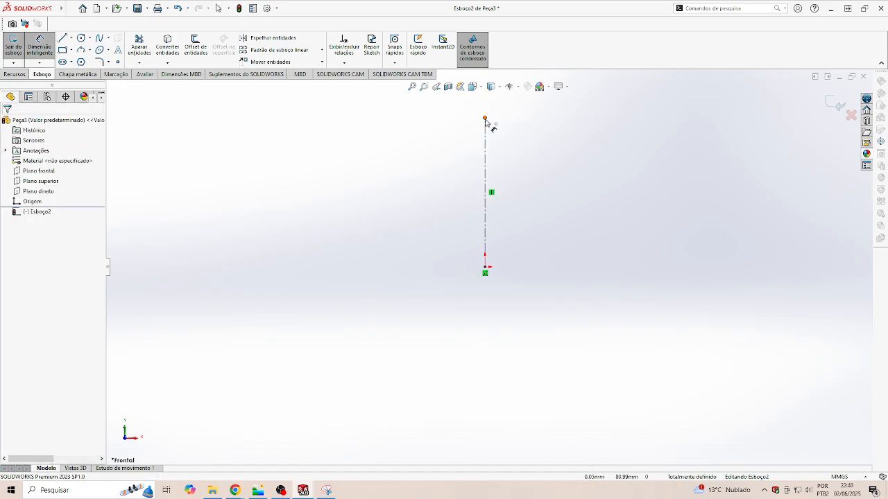
left_click(486, 172)
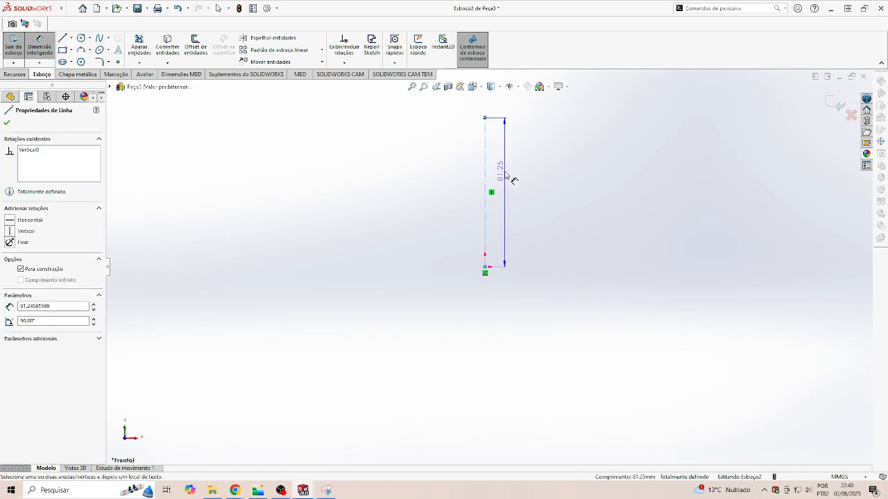
left_click(521, 210)
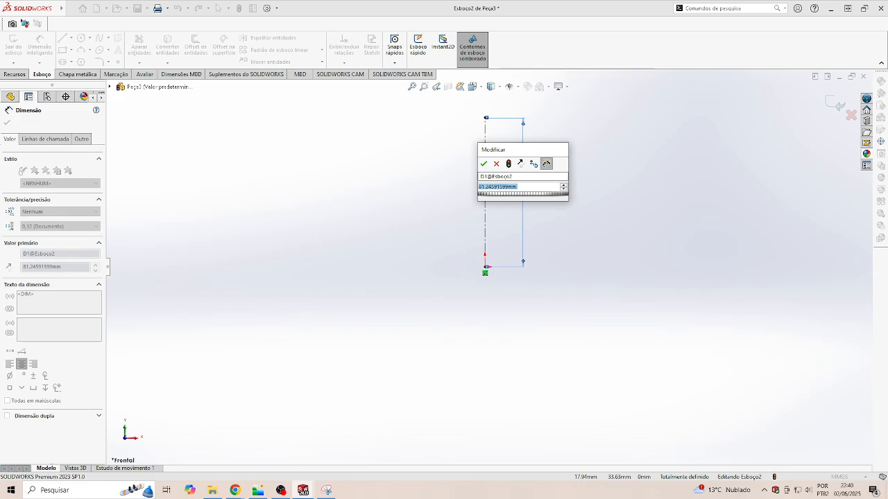
type("201")
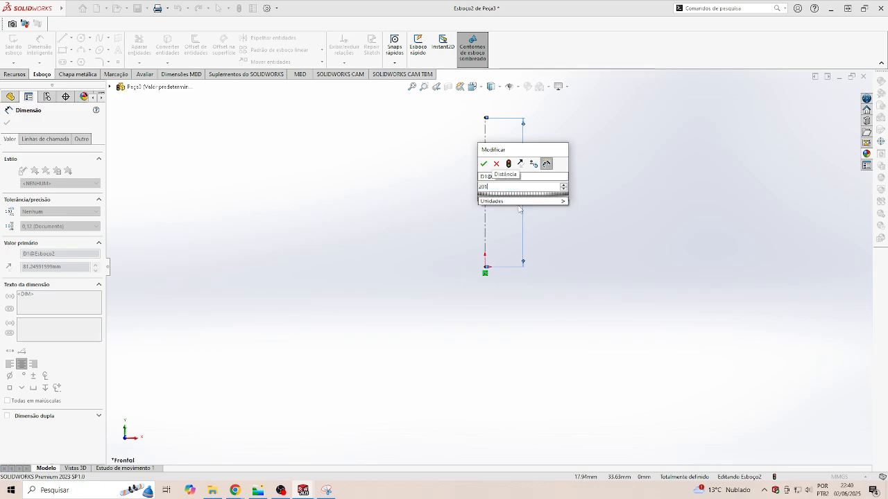
type(".20")
key("Return")
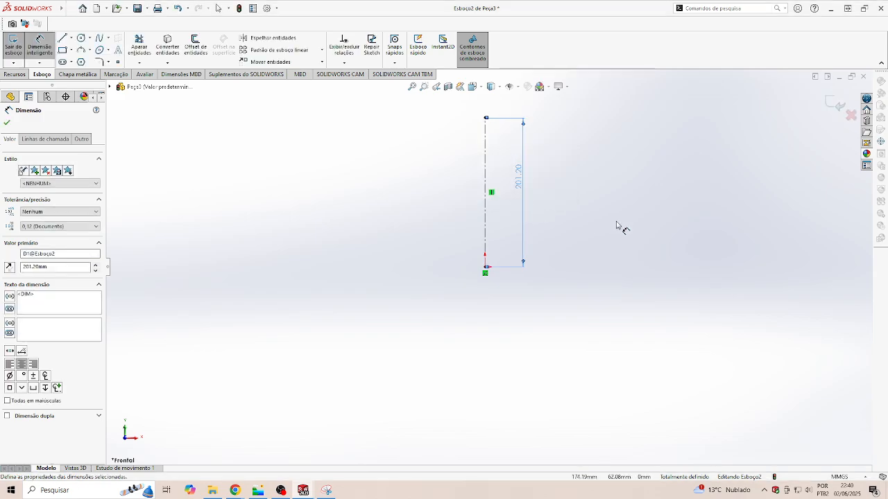
key("Escape")
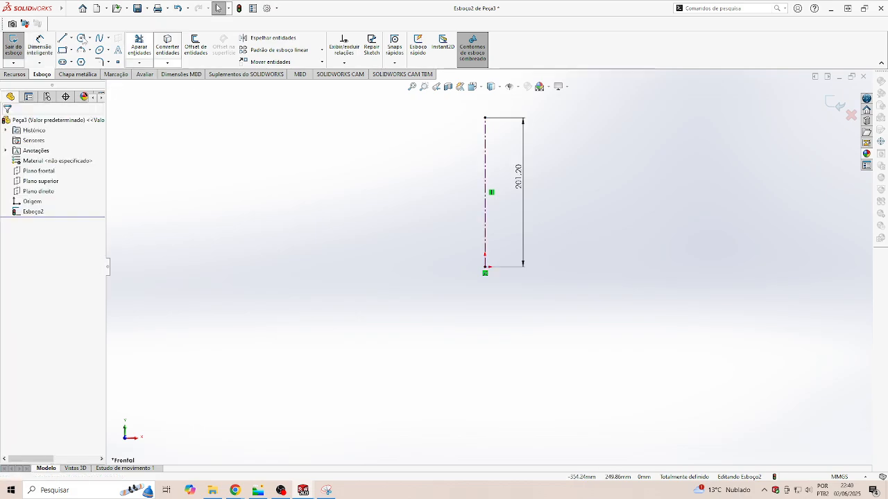
Step: Sketch two concentric circles centred on the origin, about 99 mm and 154 mm in diameter
left_click(81, 38)
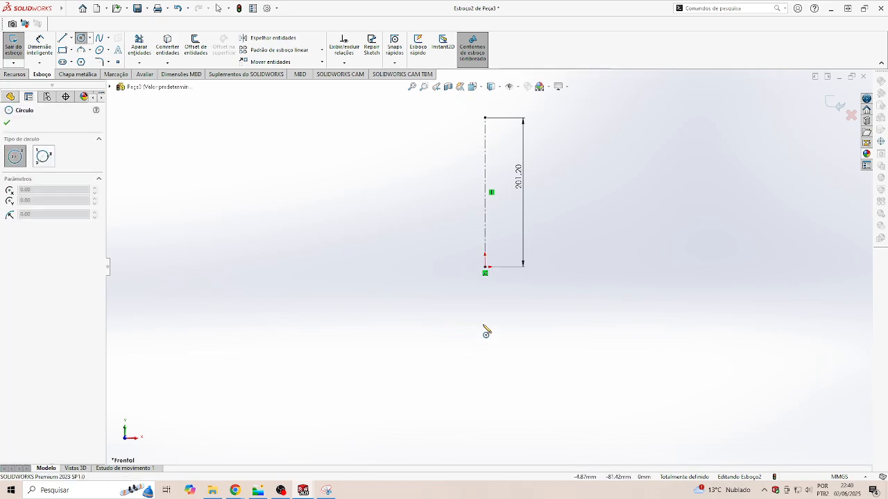
left_click(485, 267)
left_click(505, 297)
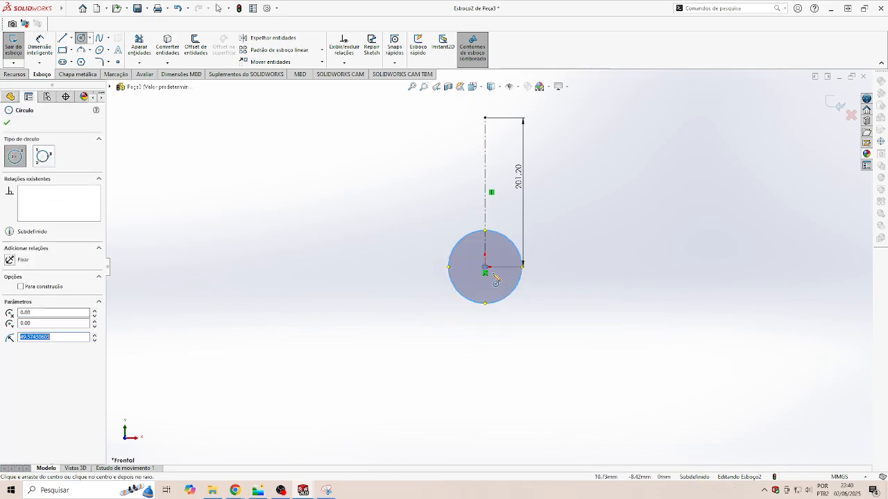
left_click(485, 267)
left_click(515, 316)
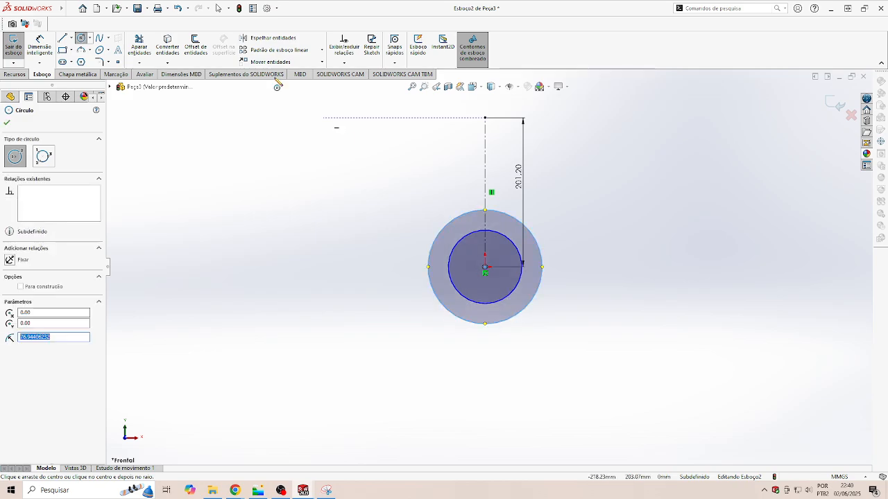
Step: Dimension the two concentric circles at the origin, setting the inner diameter to 54 mm and the outer to 72 mm
left_click(49, 42)
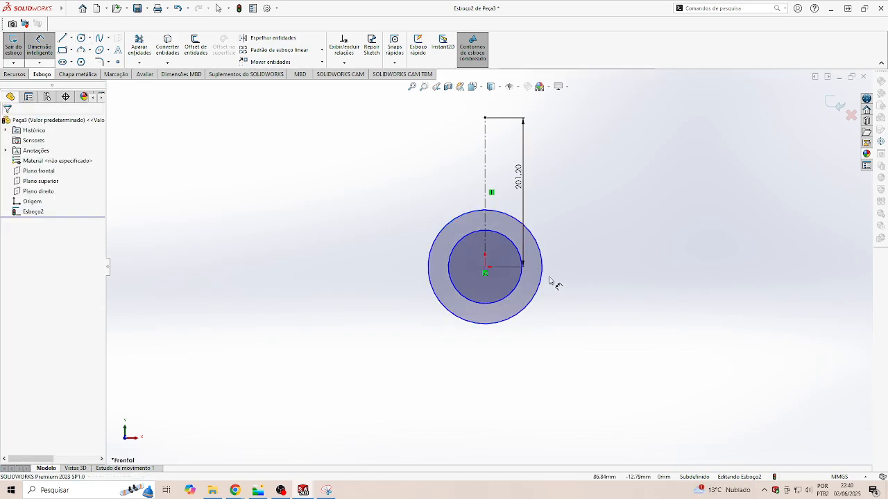
left_click(493, 302)
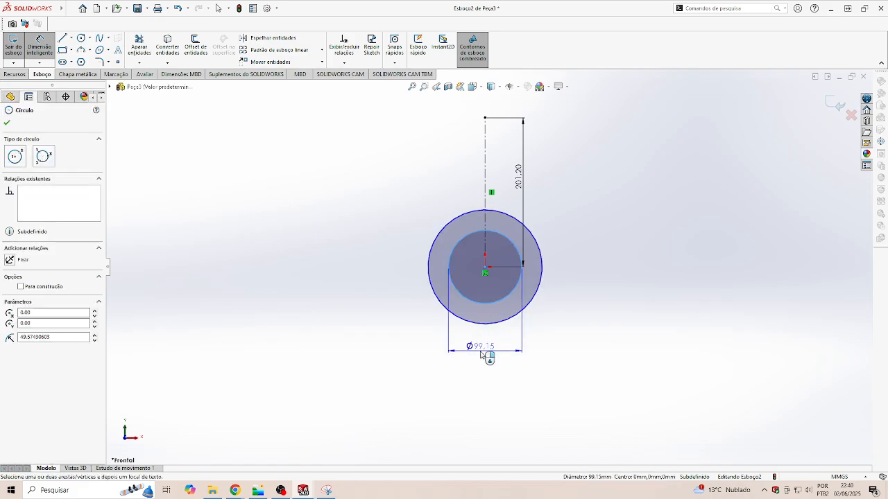
left_click(483, 355)
type("54")
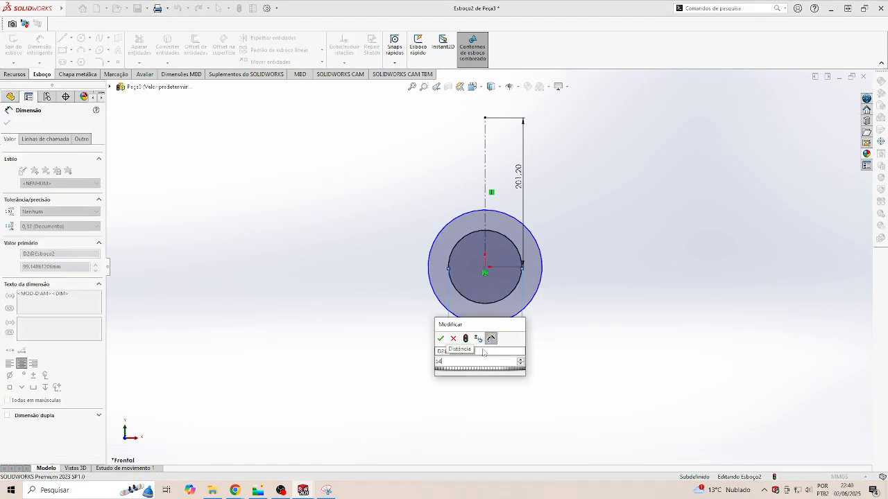
key("Return")
left_click(500, 323)
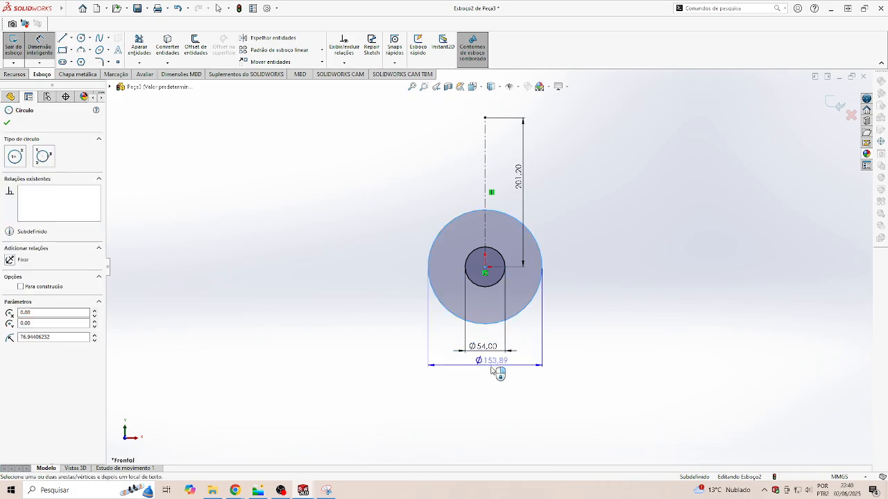
left_click(490, 372)
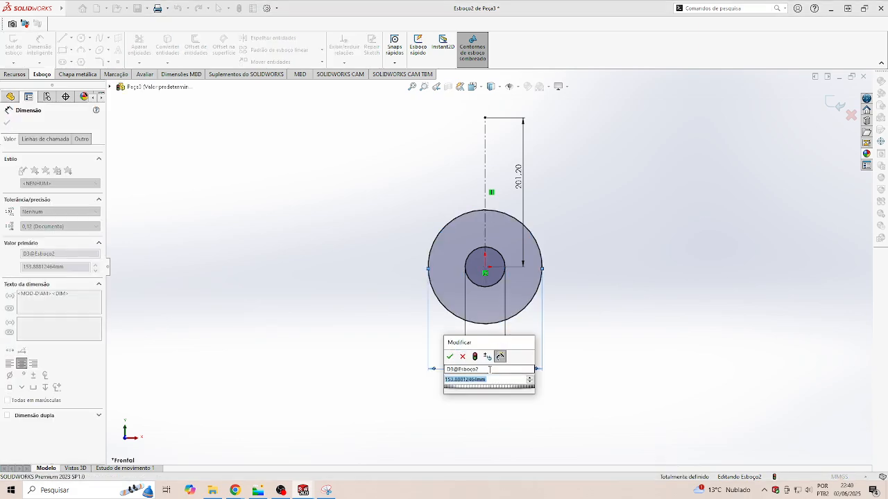
key("Return")
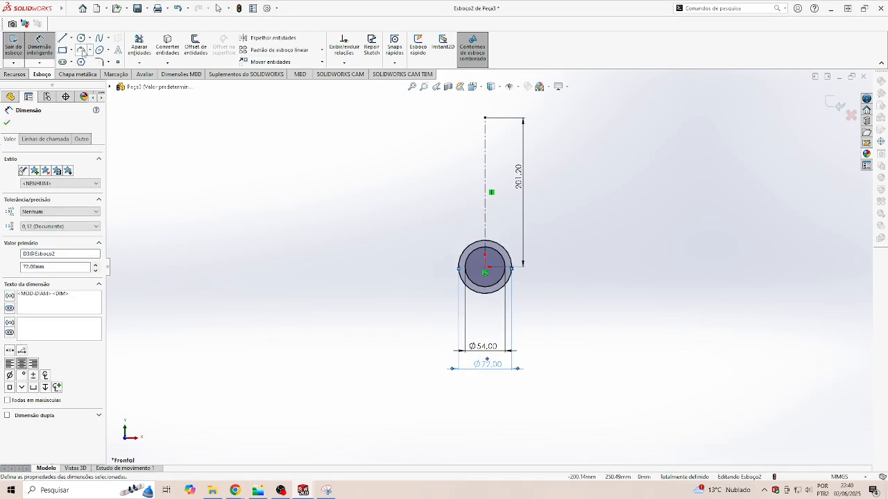
Step: Sketch a horizontal line through the origin across the full diameter of the outer circle
left_click(63, 39)
scroll(529, 275, "down", 3)
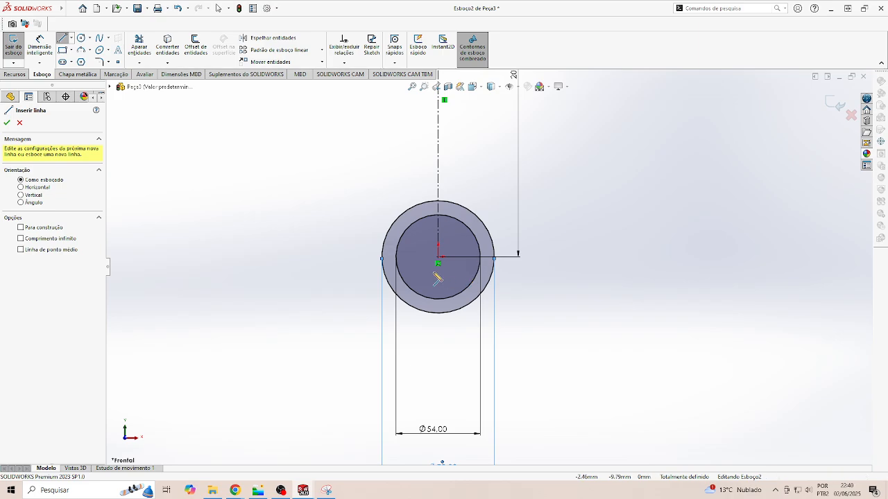
left_click(382, 258)
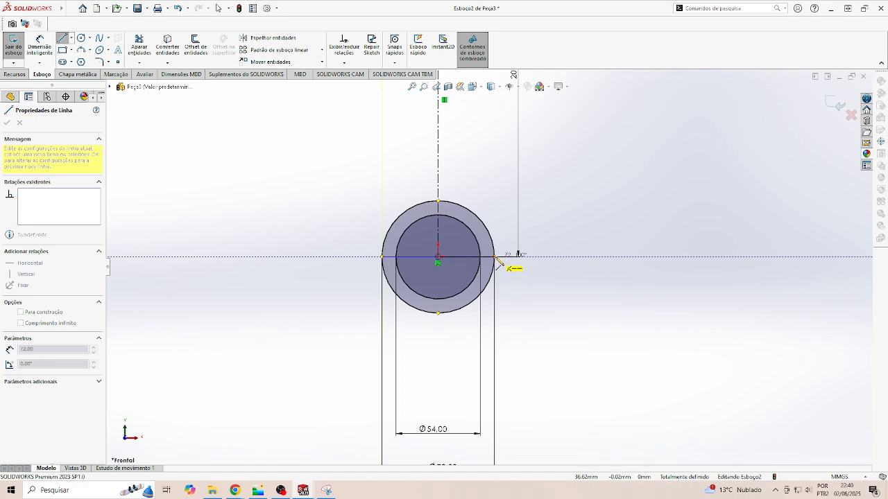
left_click(493, 257)
key("Escape")
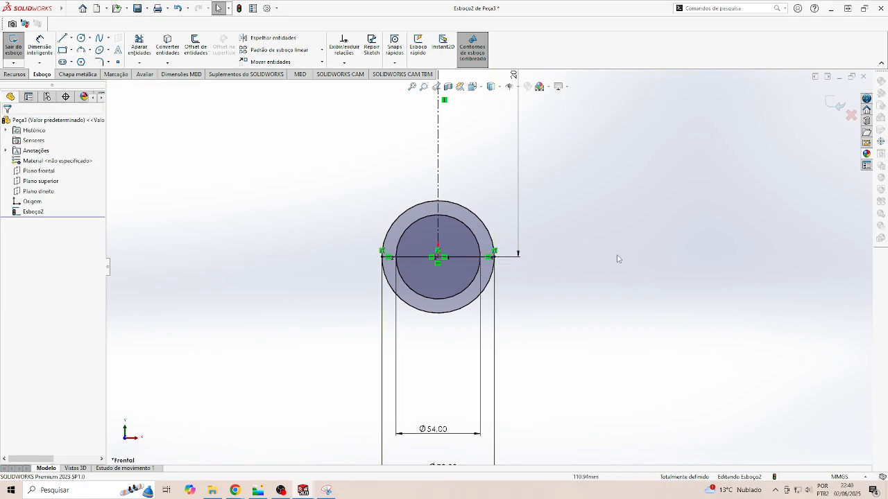
Step: Trim away the lower halves of both circles and the part of the horizontal line inside the inner circle
left_click(139, 43)
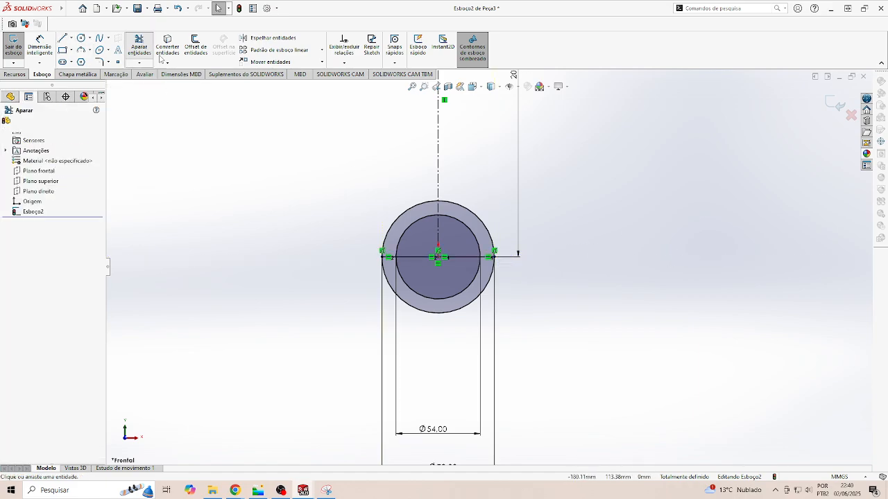
left_click(444, 312)
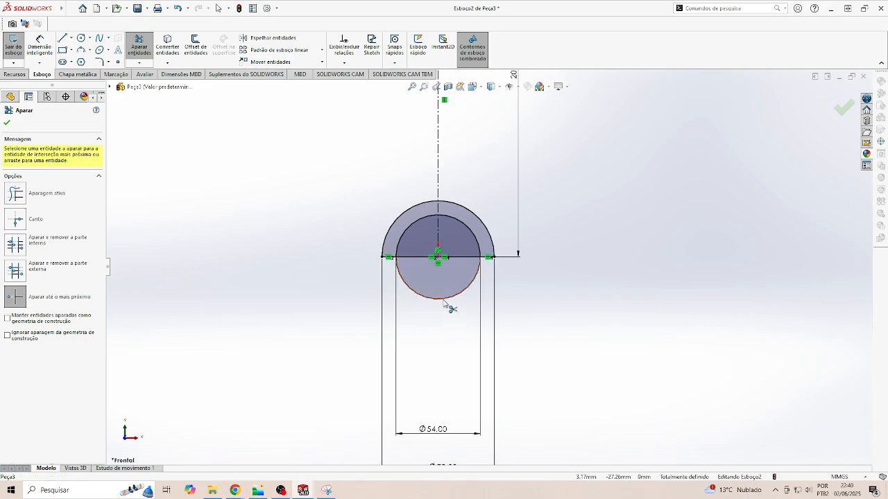
left_click(444, 301)
left_click(462, 258)
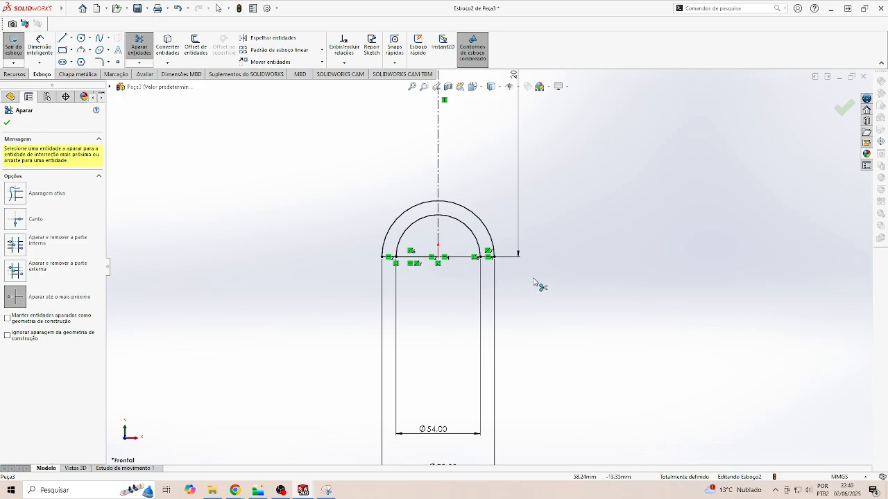
scroll(562, 267, "up", 5)
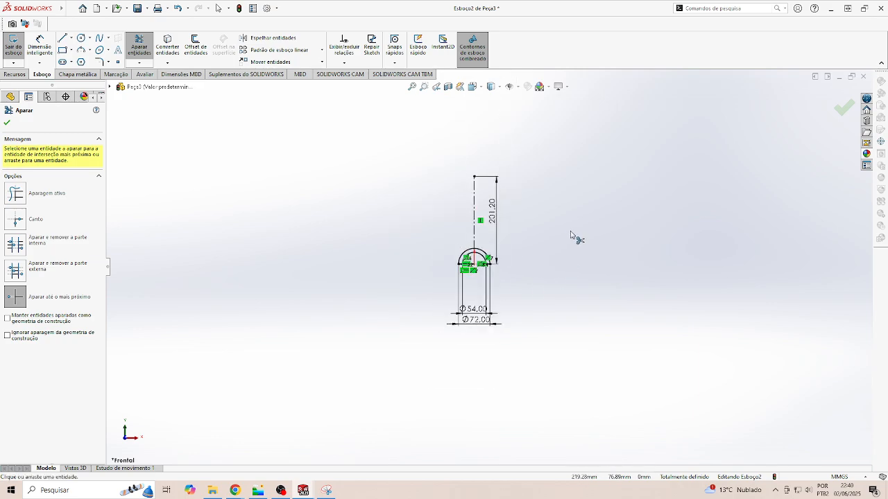
key("Escape")
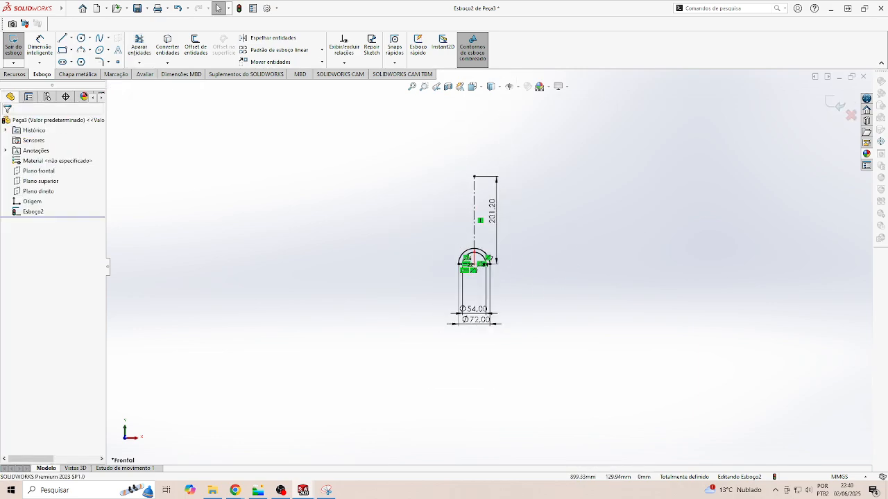
Step: Sketch two concentric circles centred on the upper end of the centreline, about 27 mm and 67 mm in diameter
scroll(506, 198, "down", 5)
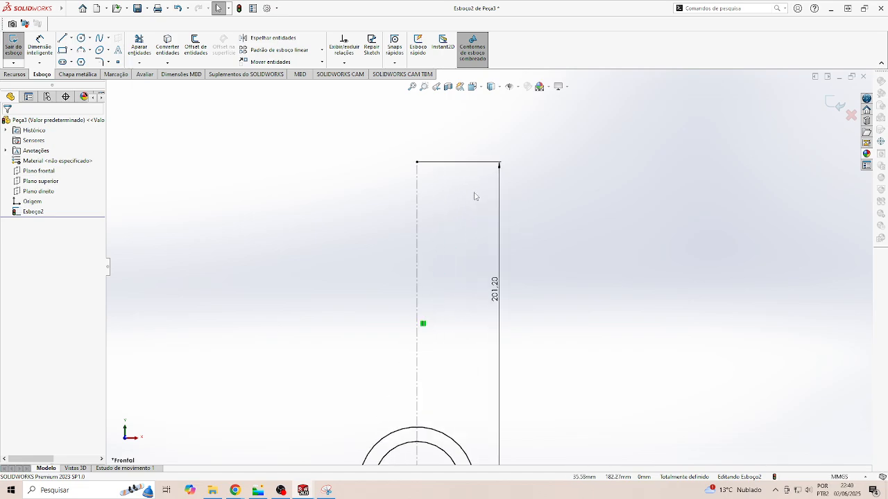
left_click(81, 38)
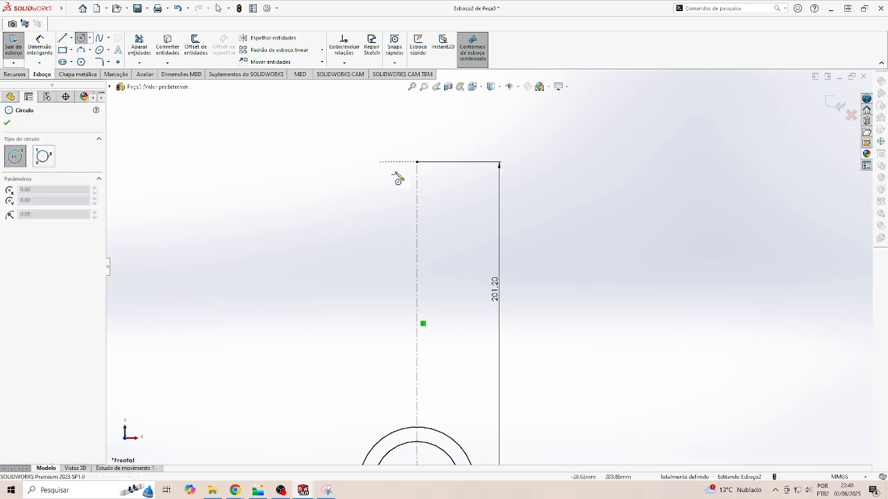
left_click(417, 162)
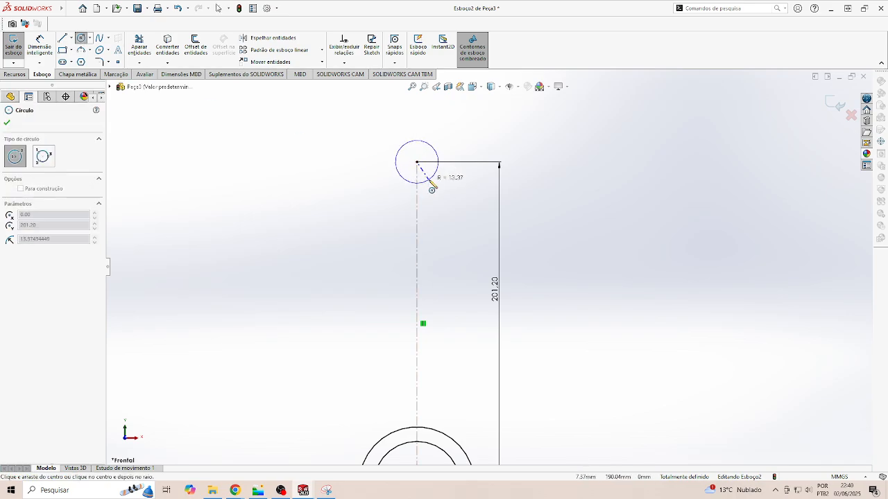
left_click(426, 180)
left_click(416, 163)
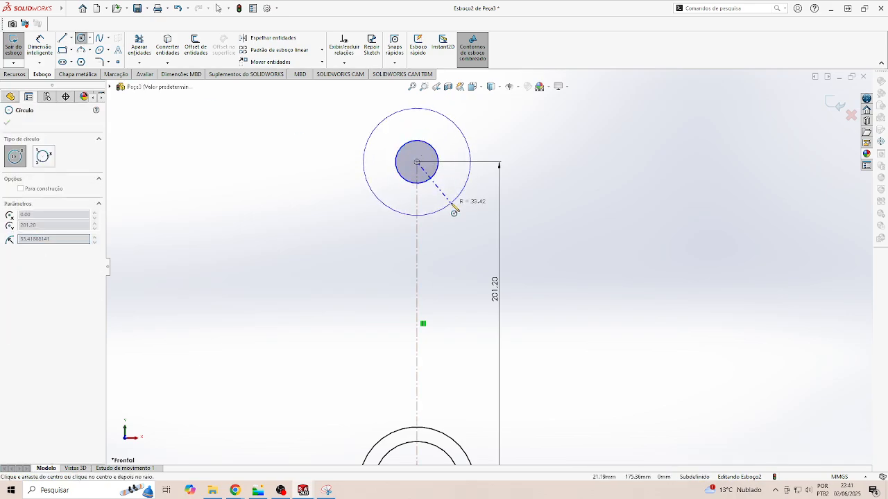
left_click(454, 201)
Step: Dimension the two small-end circles, setting the outer diameter to 45 mm and the inner to 33 mm
left_click(39, 40)
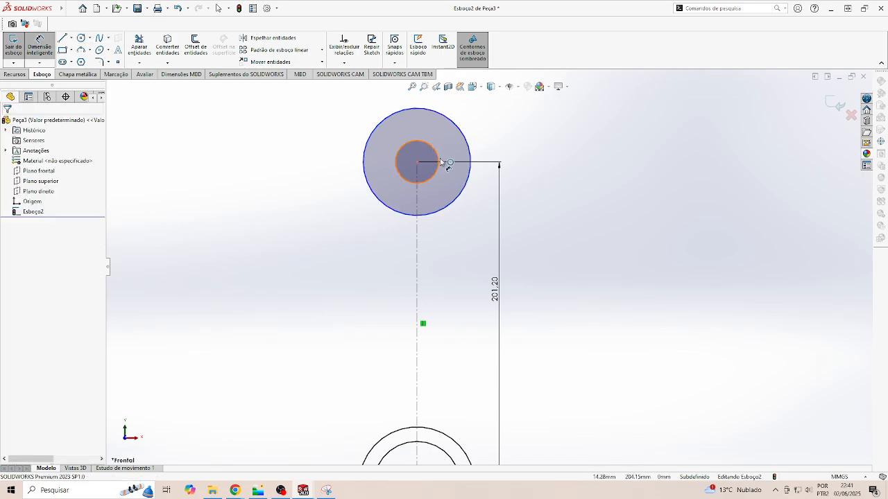
left_click(421, 110)
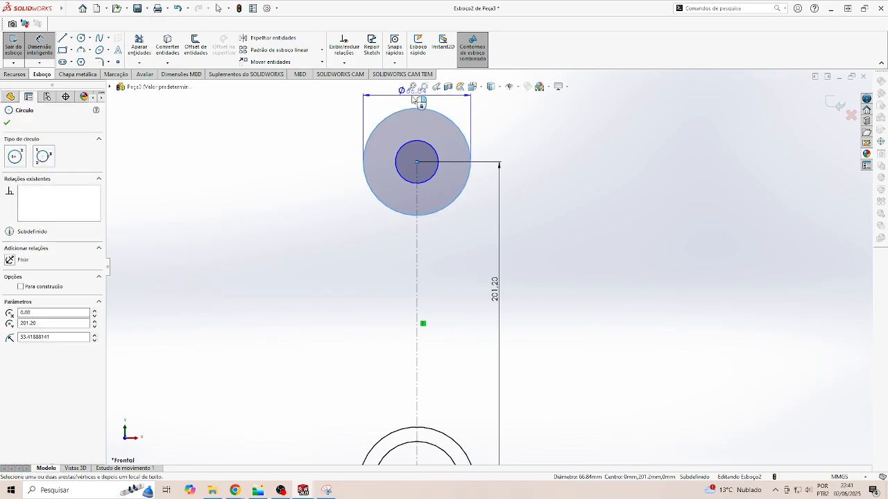
left_click(415, 90)
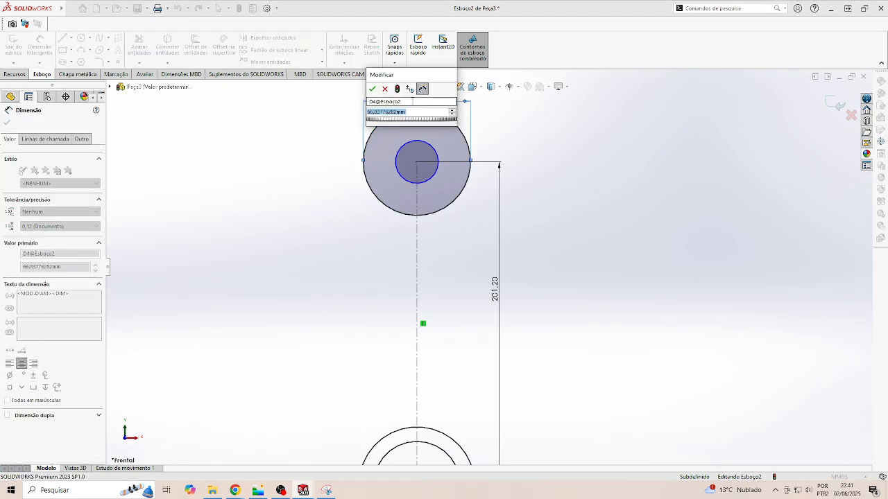
key("Return")
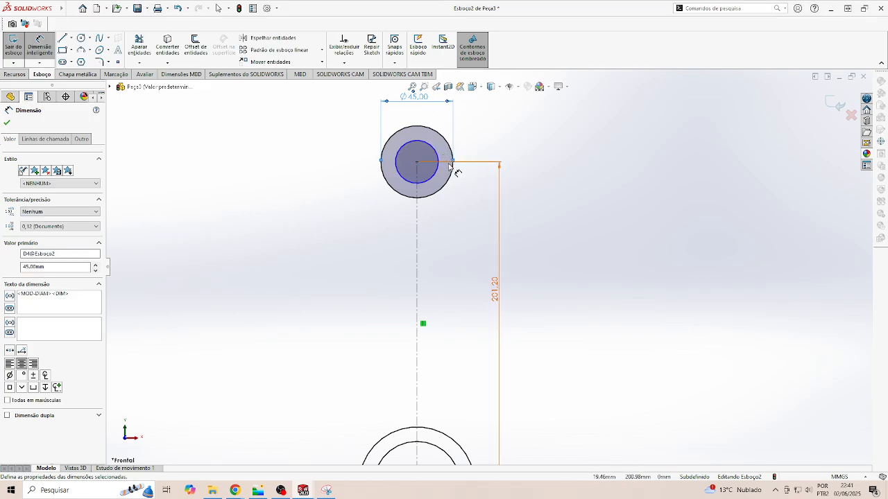
left_click(439, 174)
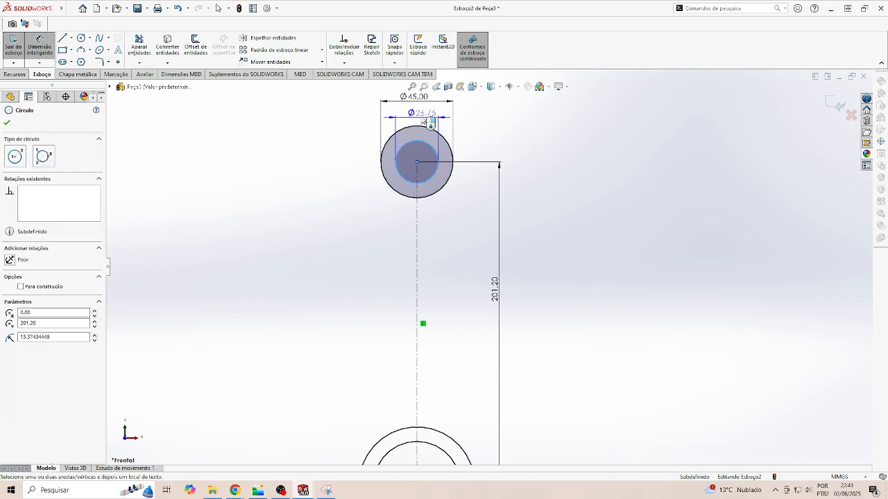
left_click(423, 116)
type("33")
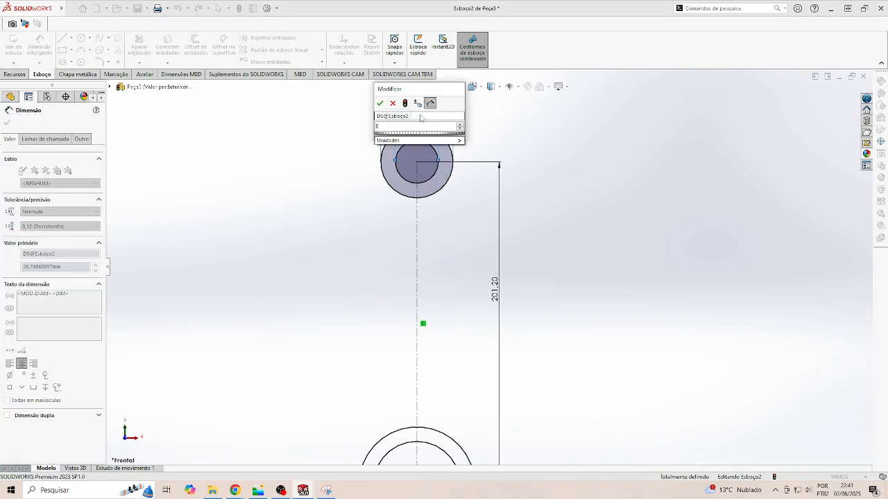
key("Return")
scroll(452, 185, "up", 3)
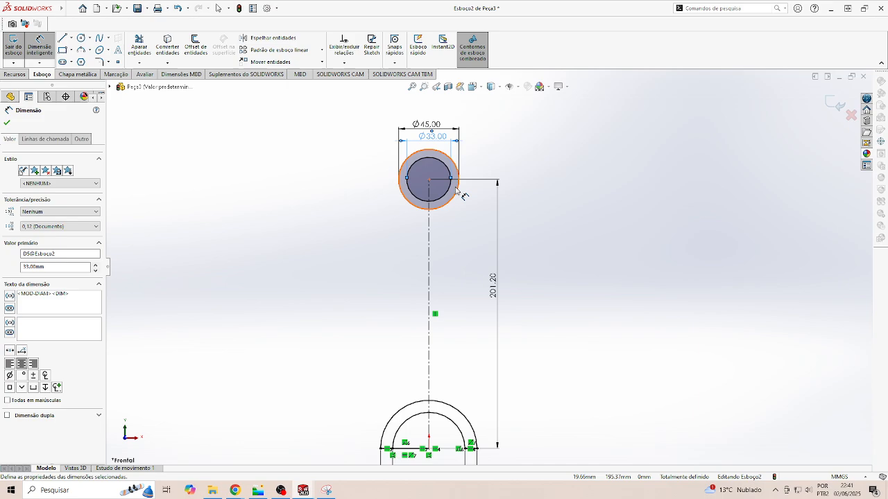
left_click(596, 197)
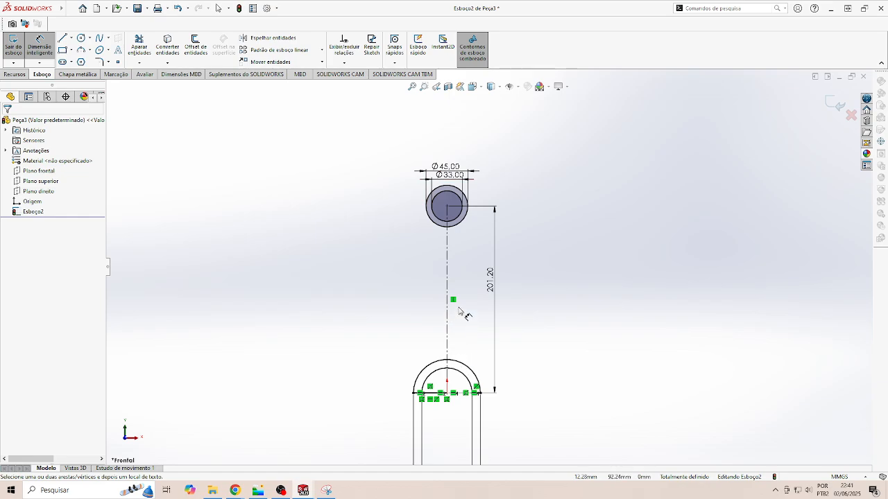
key("Escape")
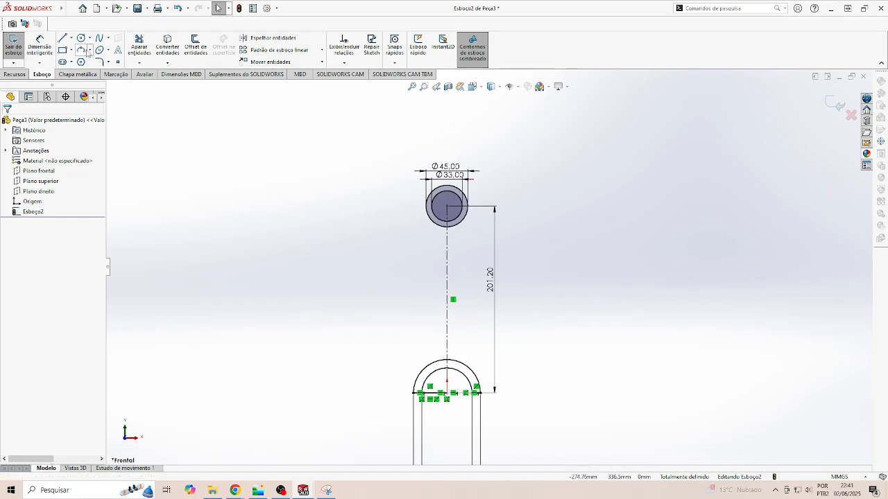
Step: Sketch a three-point arc of about 26 mm radius, running down from the lower-left of the small end's outer circle and bulging toward the centreline
left_click(81, 51)
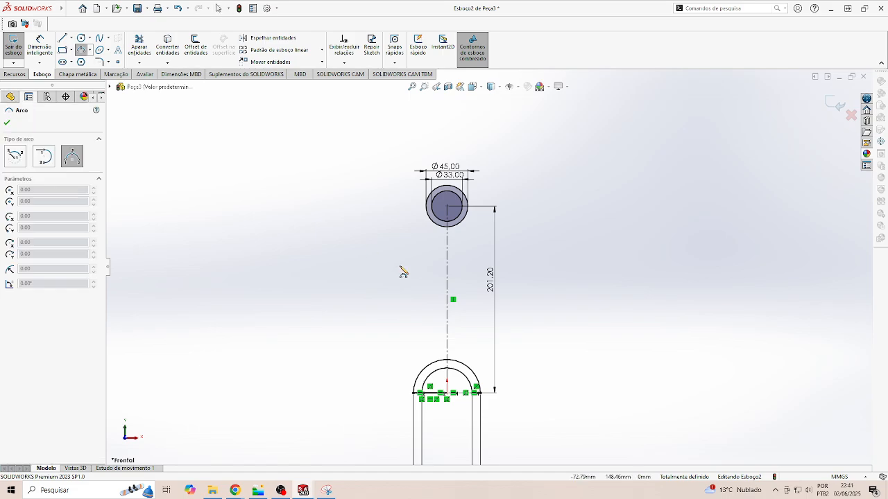
scroll(444, 243, "down", 3)
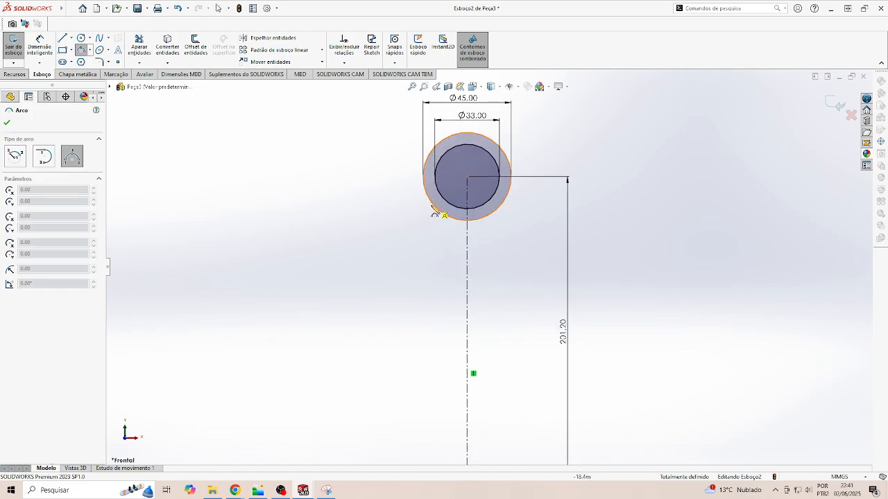
left_click(432, 209)
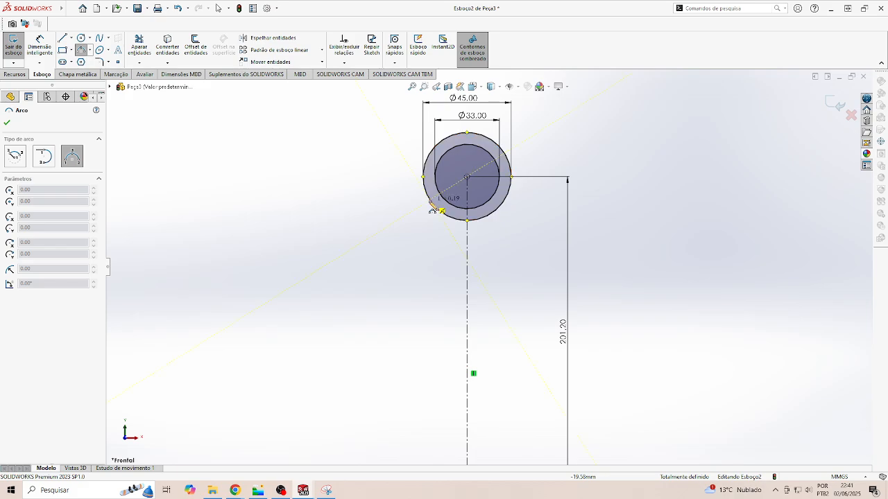
left_click(431, 248)
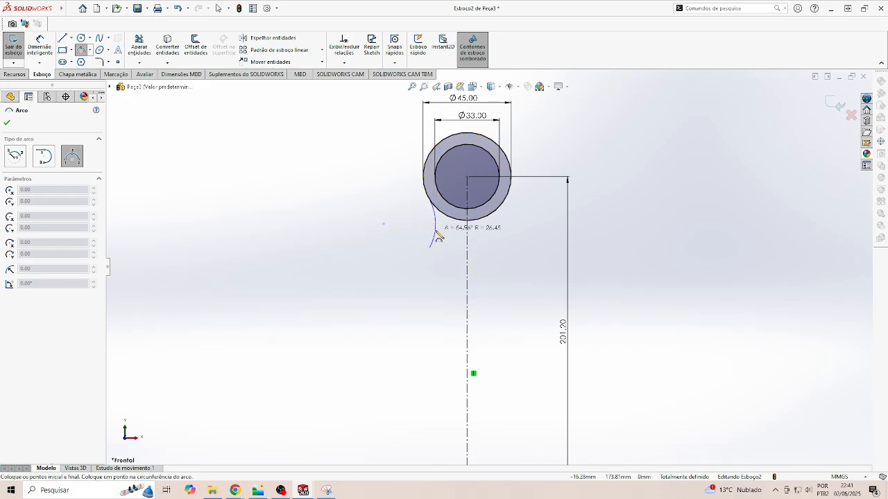
left_click(439, 237)
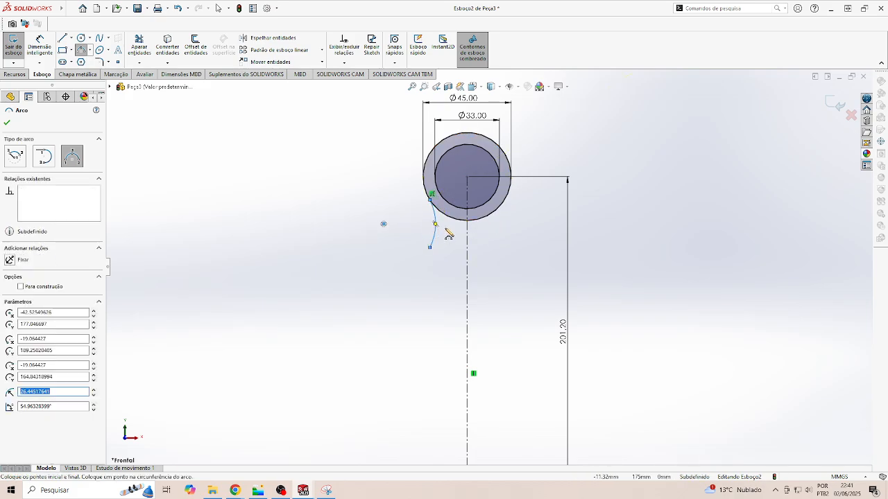
key("Escape")
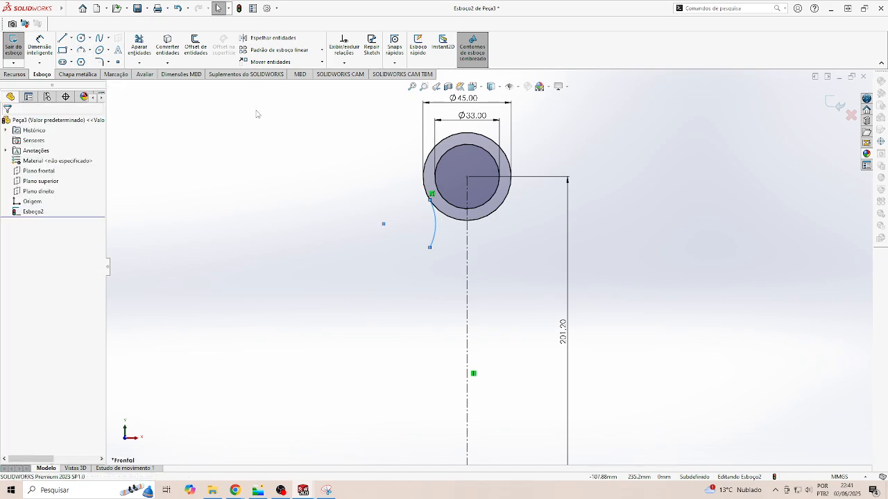
Step: Dimension the small-end arc's endpoints vertically from the small-end centre, setting the upper one to 15 mm and the lower one to 30 mm
left_click(40, 40)
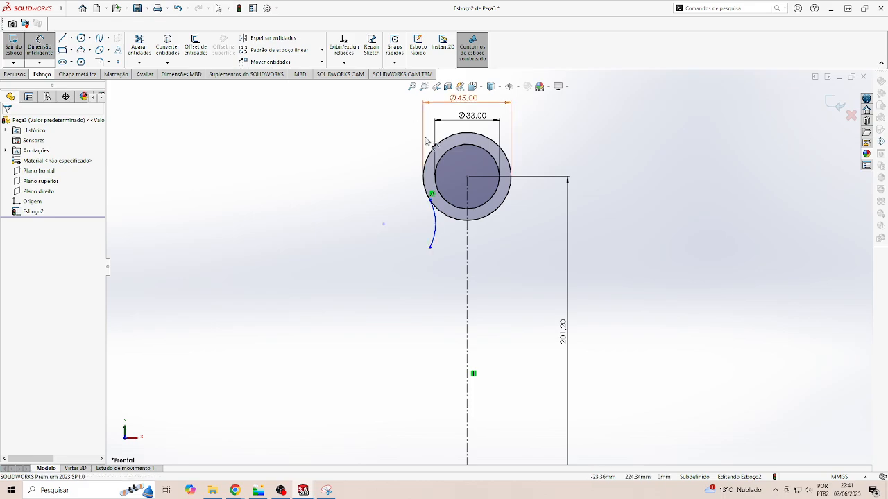
left_click(467, 178)
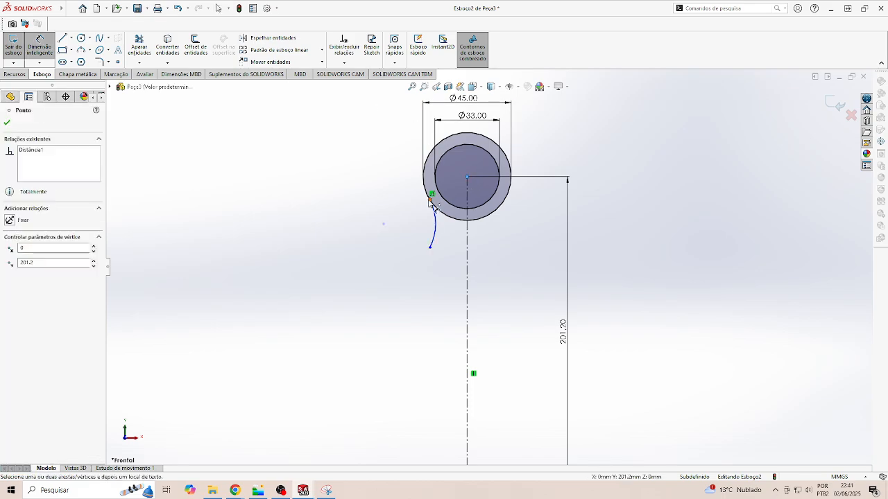
left_click(431, 194)
left_click(403, 175)
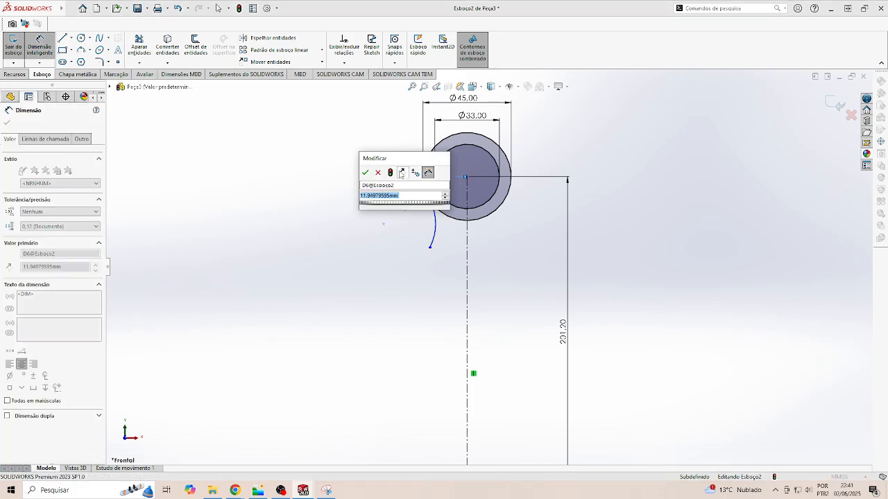
type("15")
key("Return")
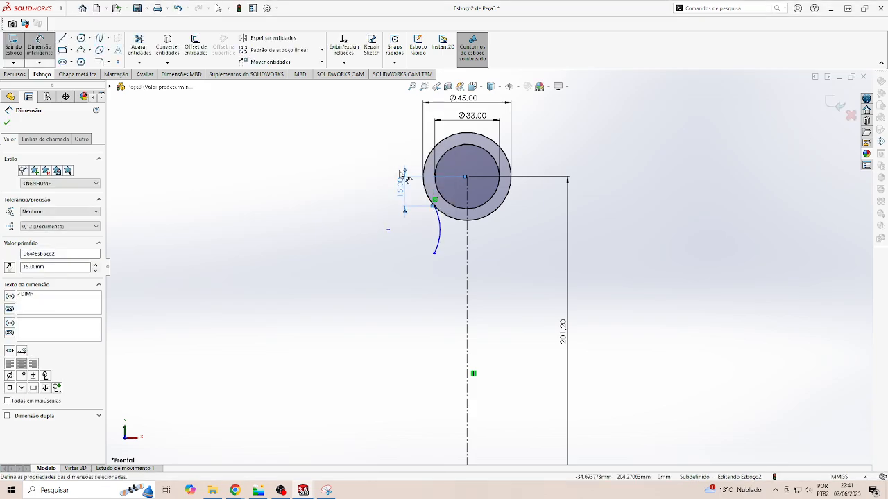
left_click(434, 253)
left_click(467, 178)
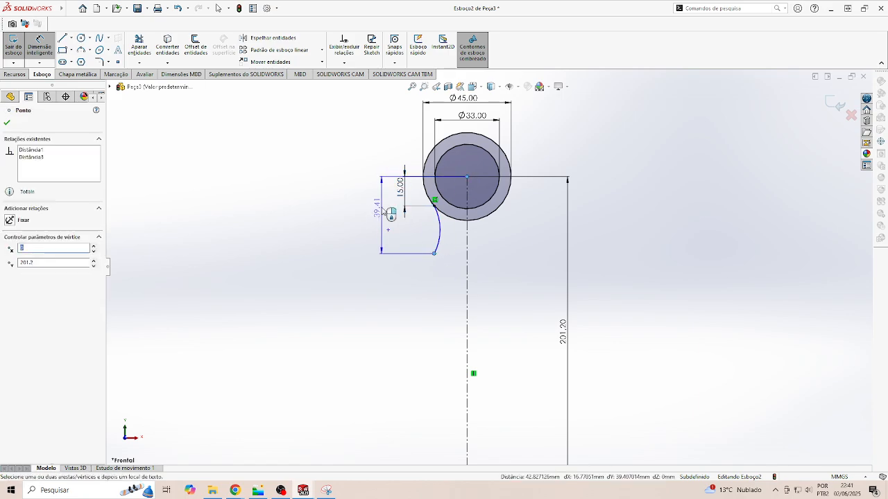
left_click(378, 210)
type("30")
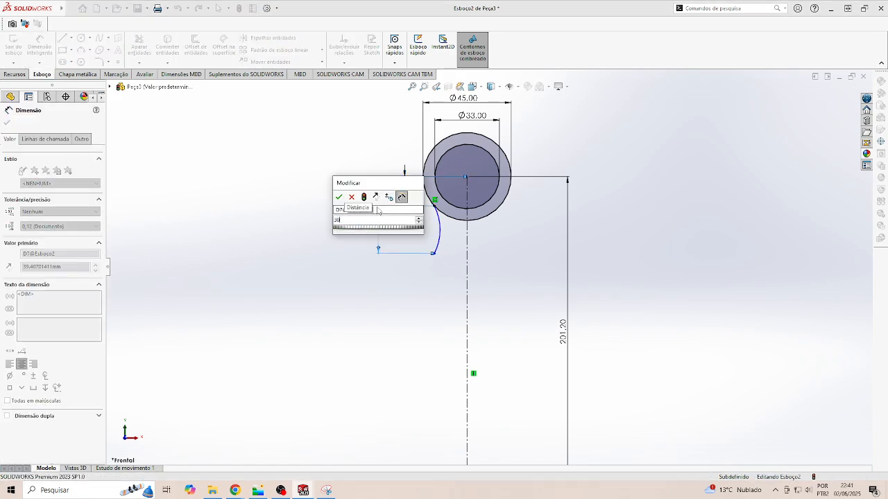
key("Return")
Step: Sketch a three-point arc of about 113 mm radius, rising from the upper-left of the big end's outer arc toward the small end
scroll(489, 320, "down", 5)
scroll(479, 371, "down", 3)
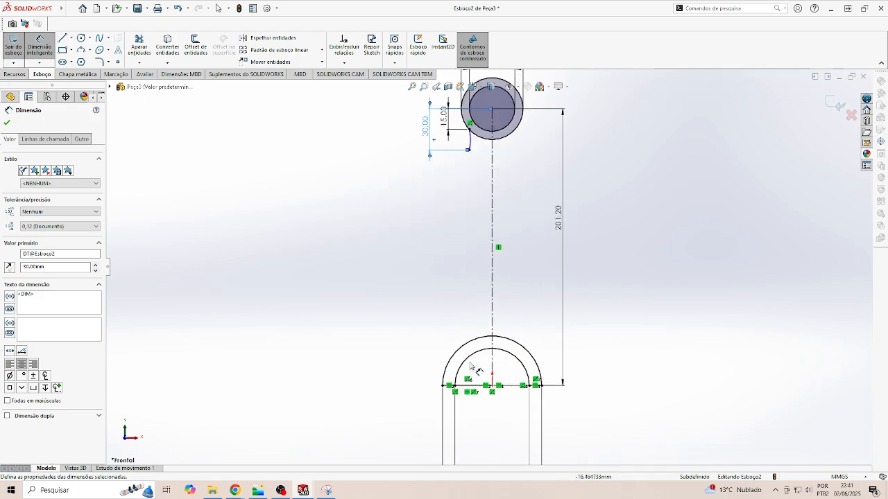
left_click(81, 50)
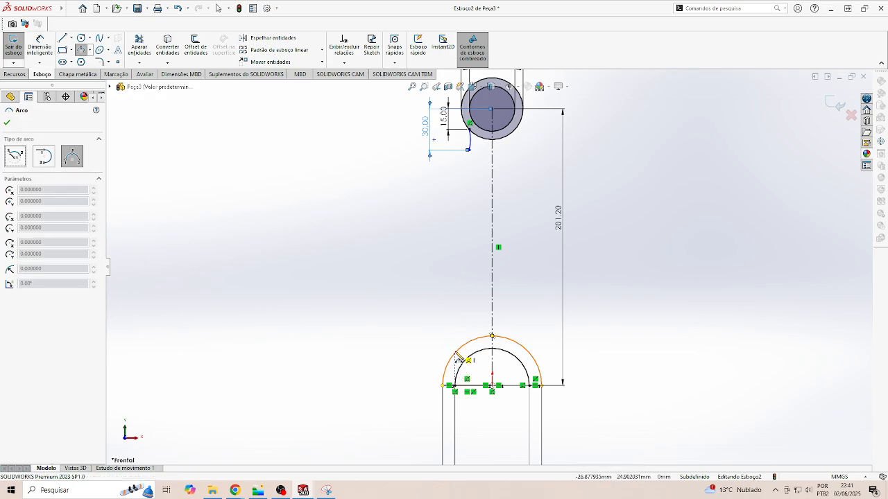
left_click(492, 336)
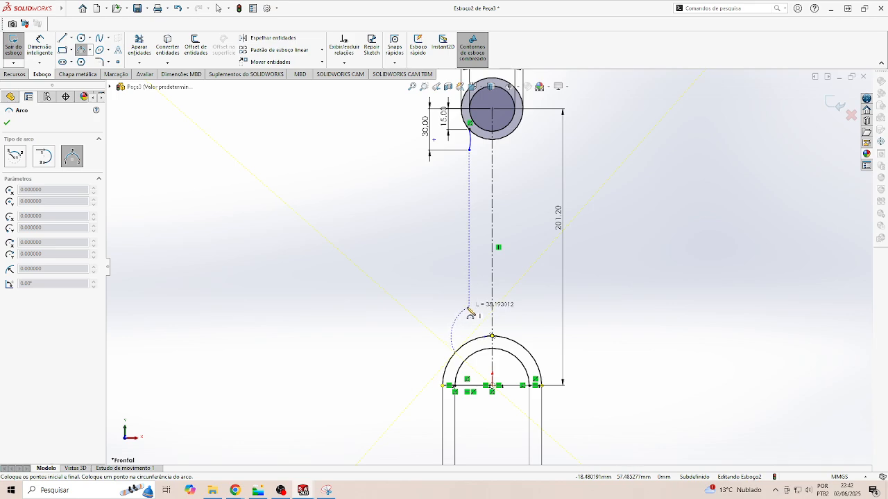
left_click(464, 309)
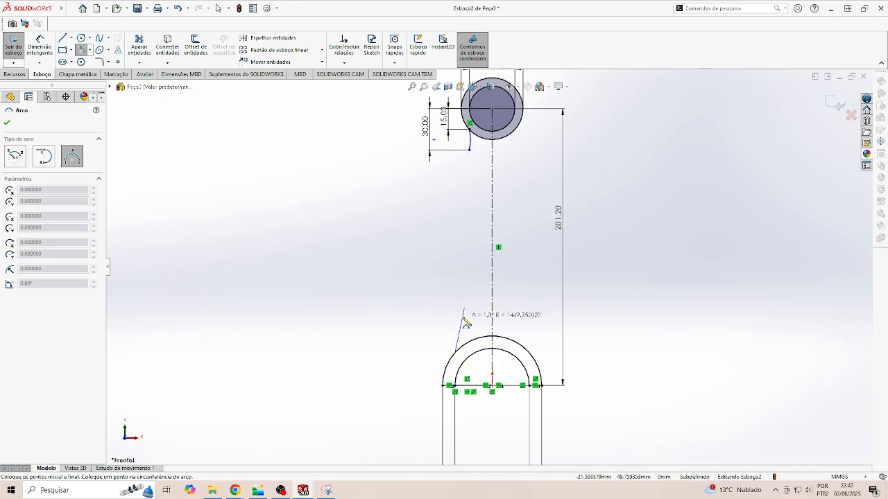
left_click(467, 324)
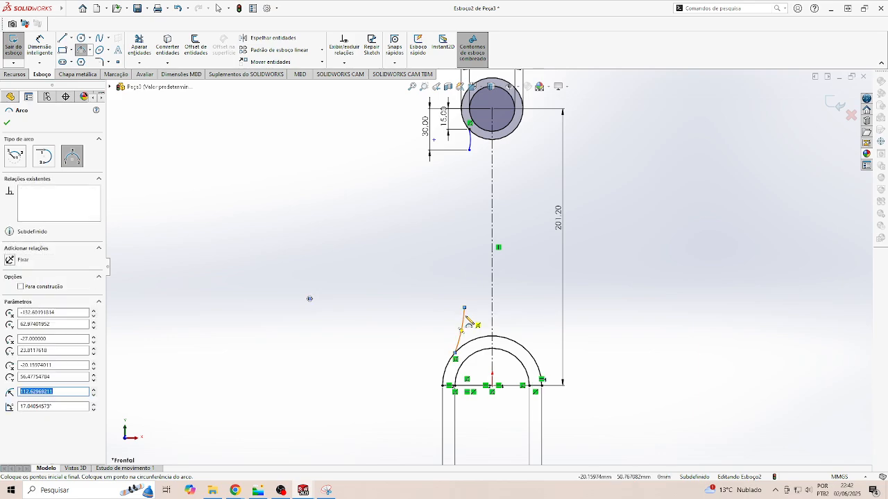
key("Escape")
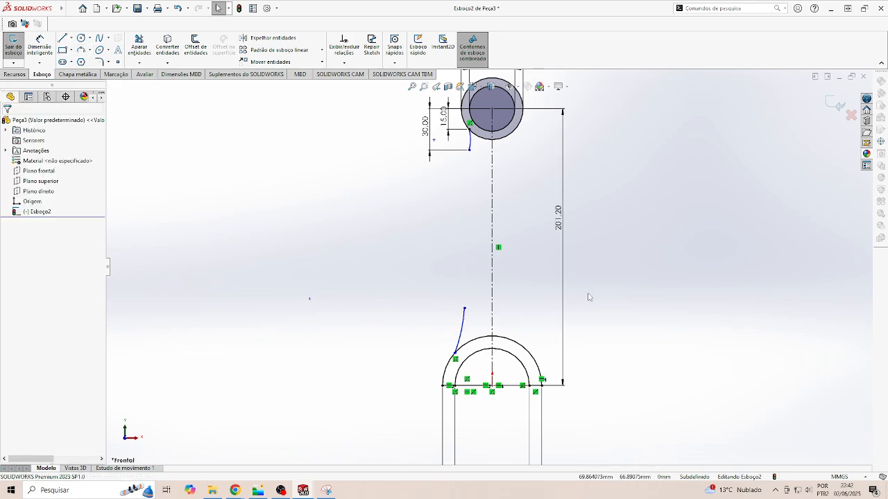
Step: Dimension the radius of the arc below the small end and set it to 22.5 mm
left_click(40, 45)
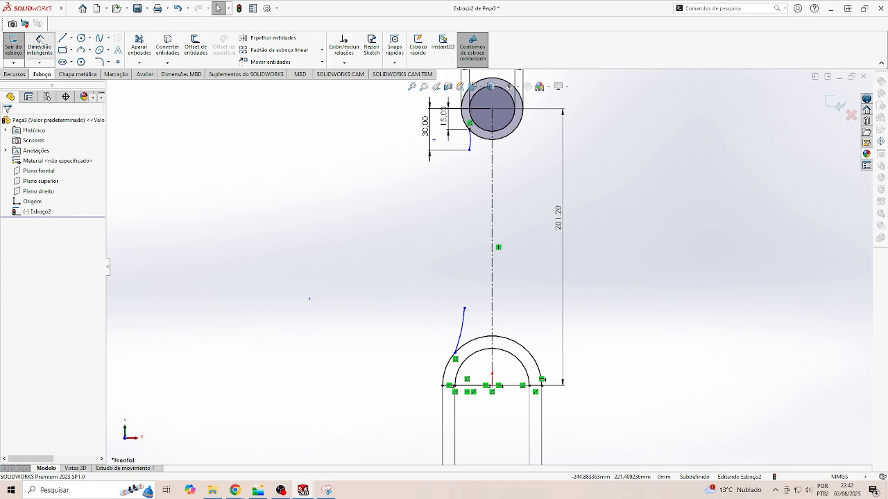
scroll(454, 120, "down", 3)
left_click(488, 165)
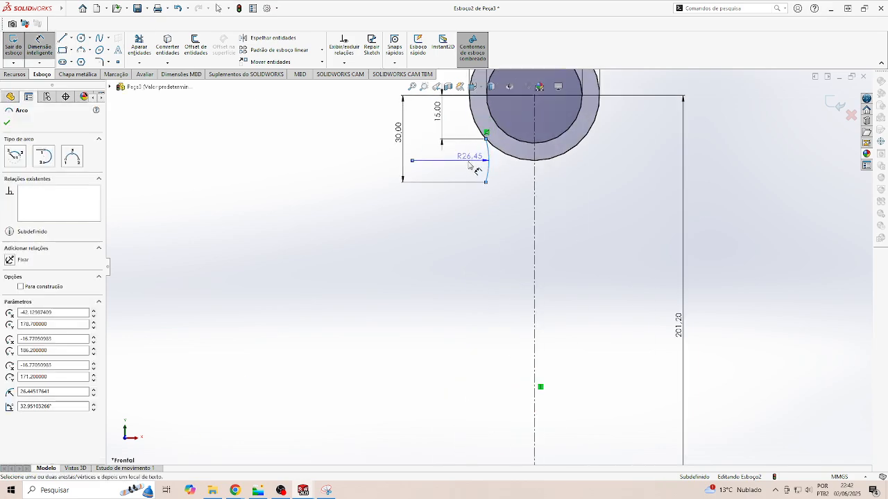
left_click(464, 152)
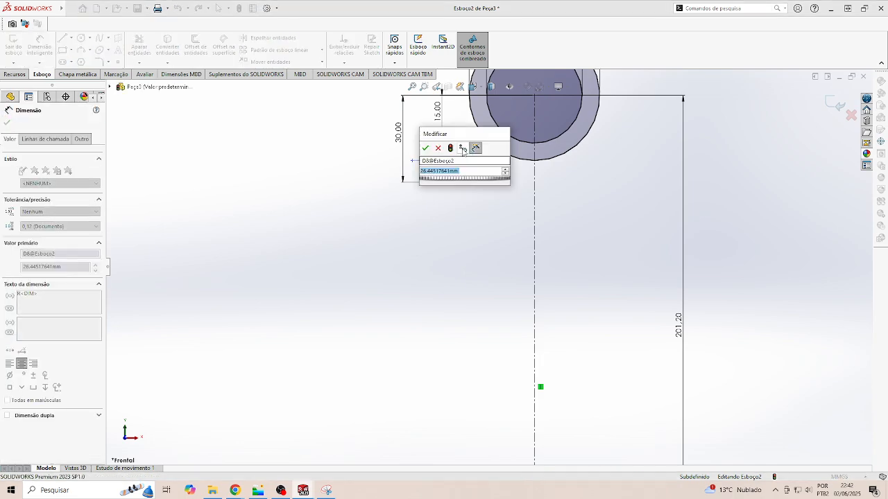
type("50/2")
key("Return")
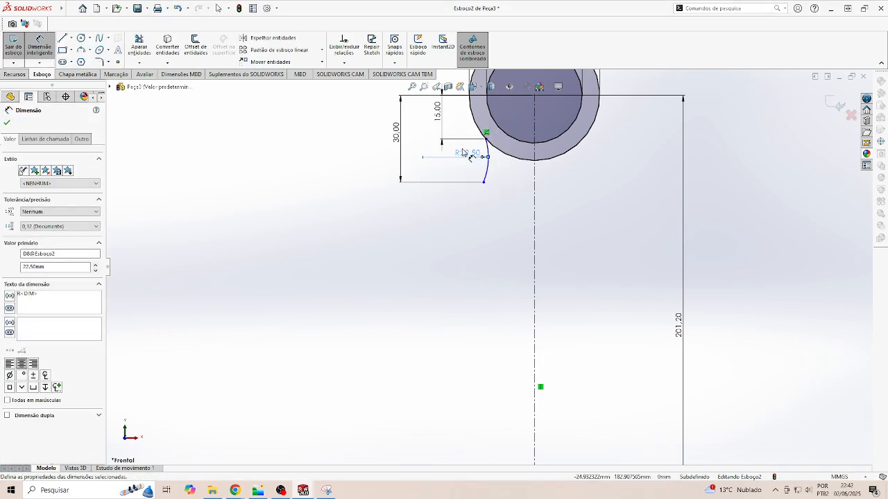
Step: Dimension the radius of the arc above the big end and set it to 40 mm
scroll(504, 210, "up", 4)
scroll(493, 378, "down", 2)
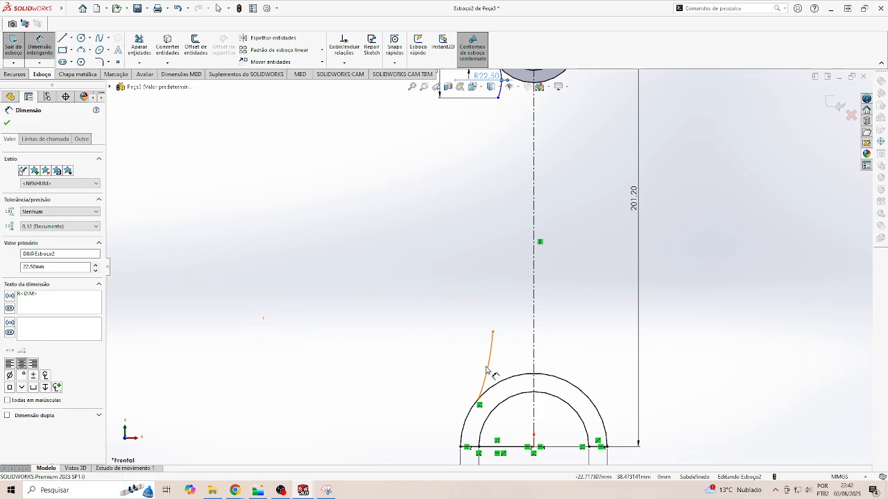
left_click(489, 363)
left_click(463, 361)
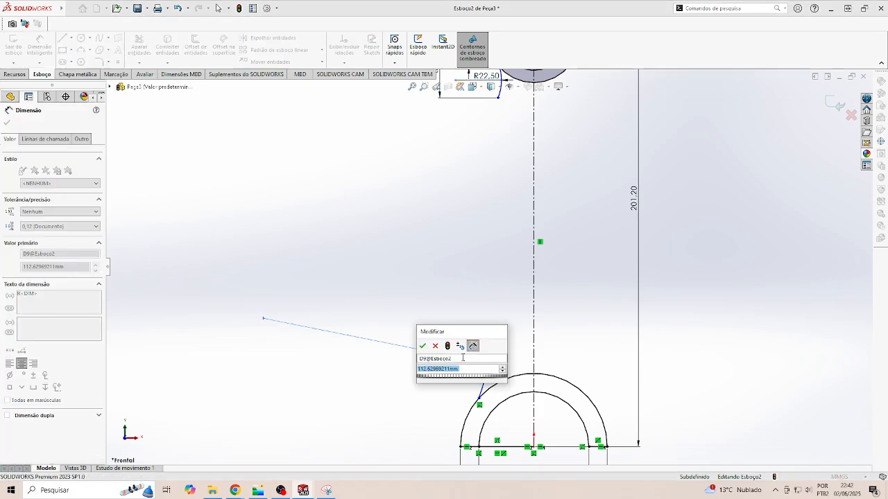
type("40")
key("Return")
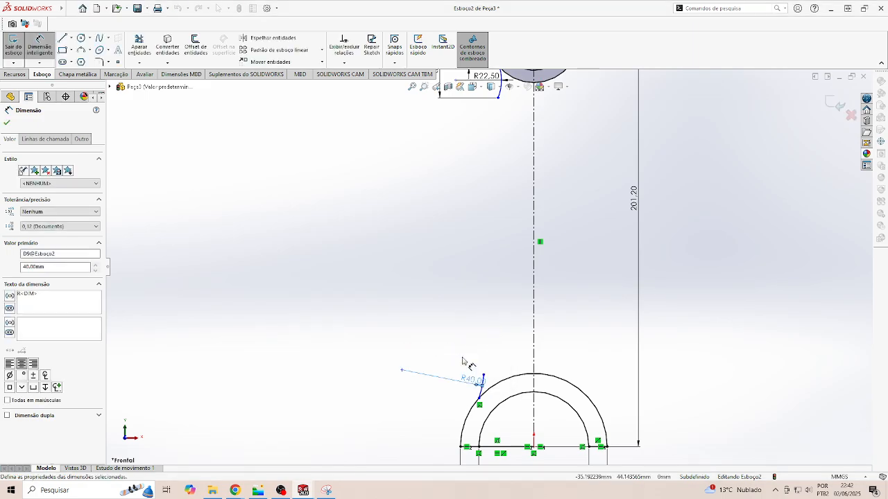
Step: Dimension the big-end arc's lower endpoint vertically from the big-end centre and set the distance to 20 mm
scroll(482, 361, "up", 6)
scroll(515, 344, "down", 5)
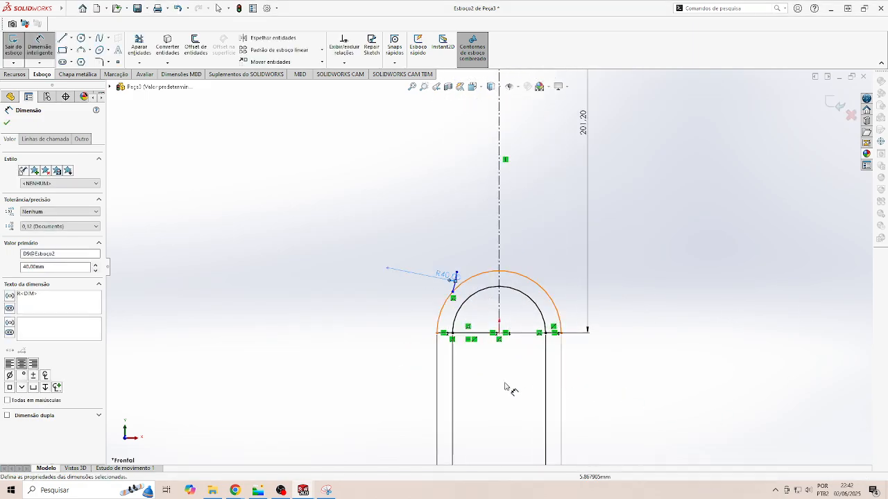
left_click(499, 335)
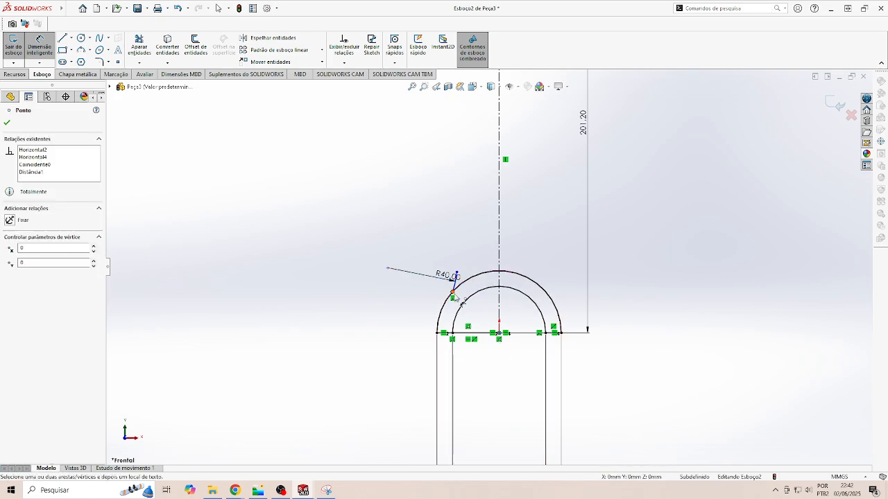
left_click(441, 303)
left_click(412, 316)
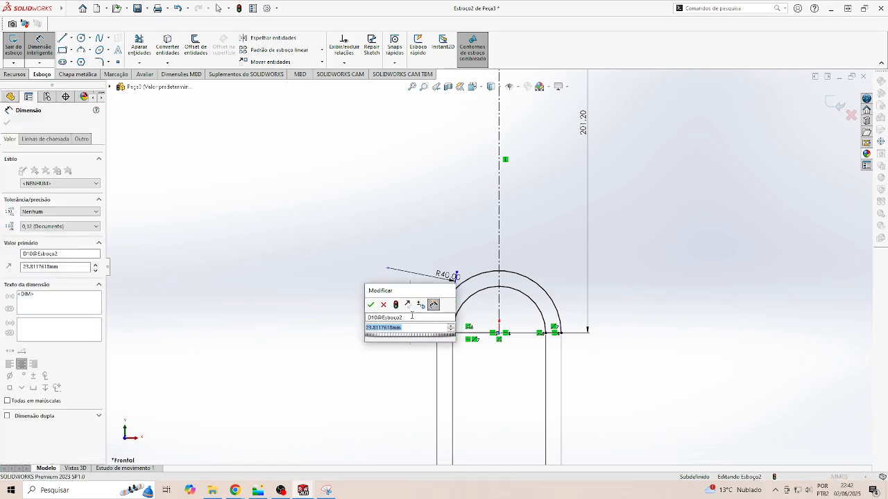
type("20")
key("Return")
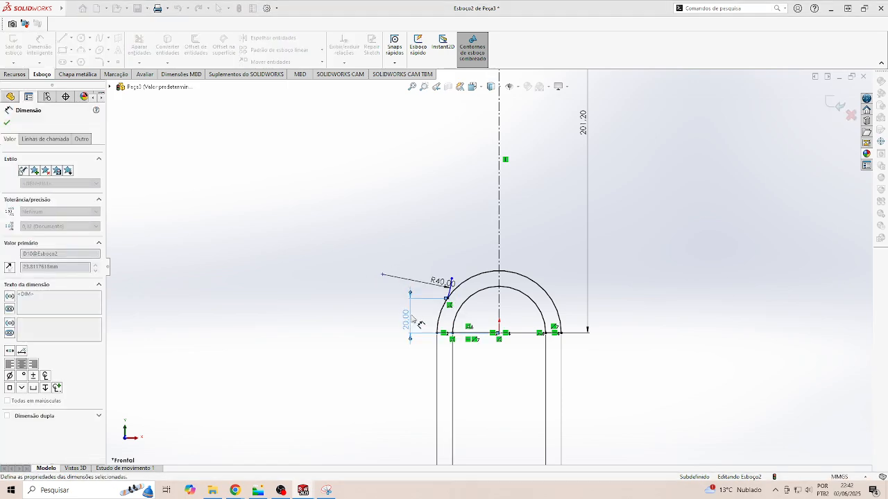
Step: Dimension the big-end arc's upper endpoint vertically from the big end's horizontal base line and set the distance to 40 mm
scroll(458, 283, "down", 5)
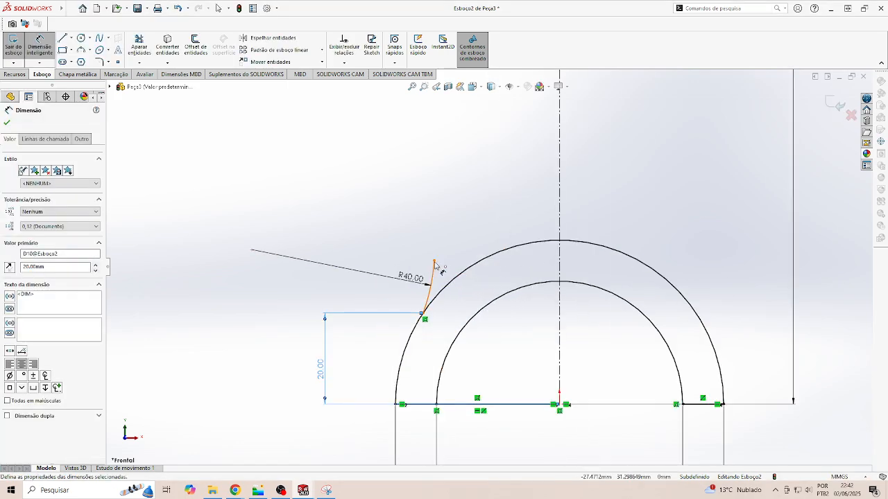
left_click(434, 261)
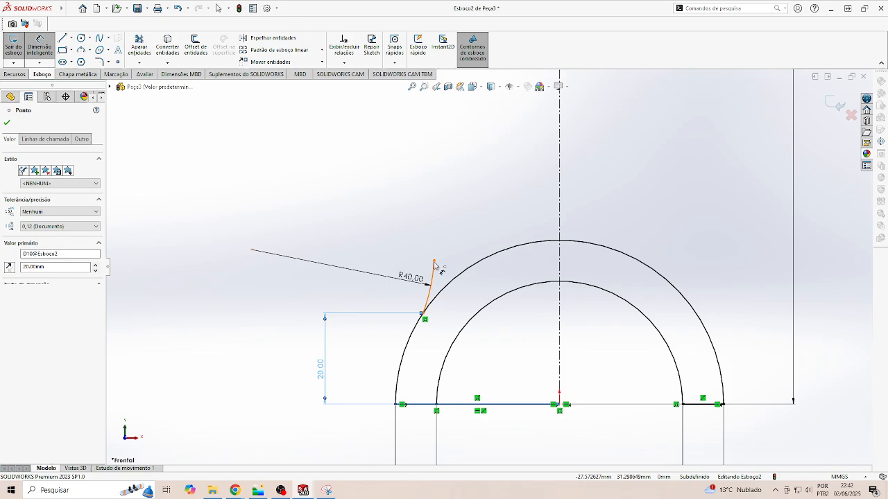
left_click(538, 405)
left_click(291, 351)
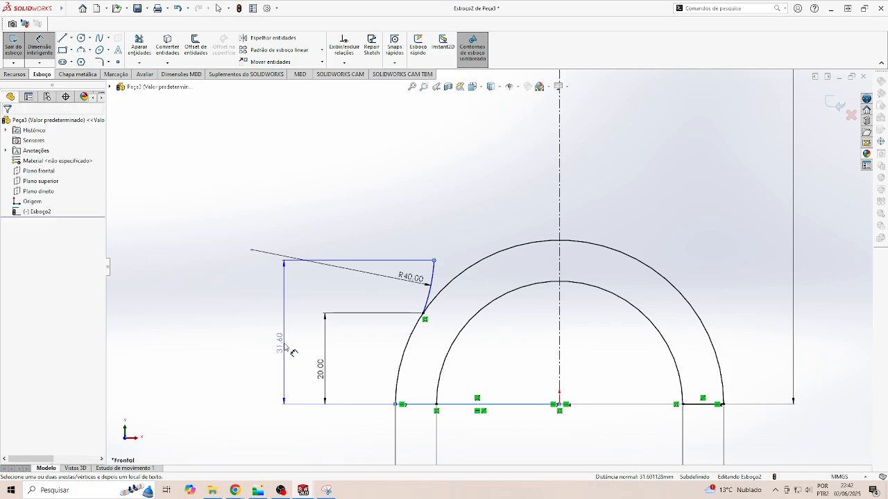
type("30")
key("Return")
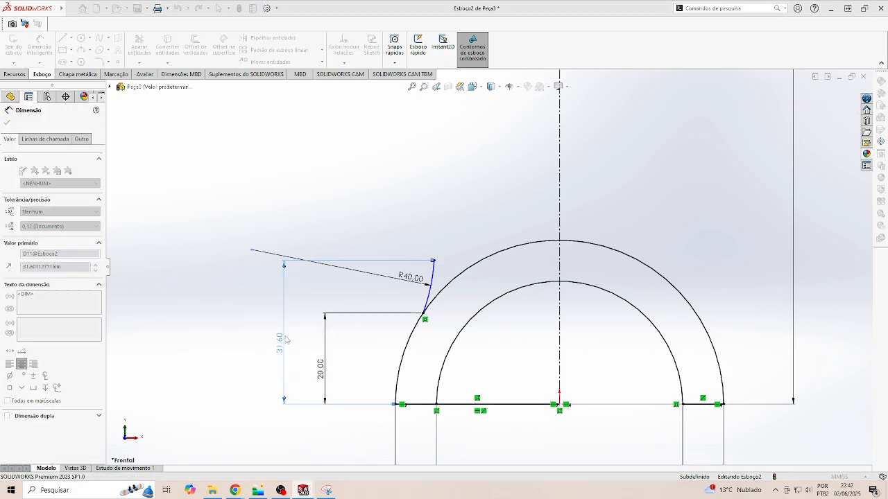
scroll(458, 274, "down", 6)
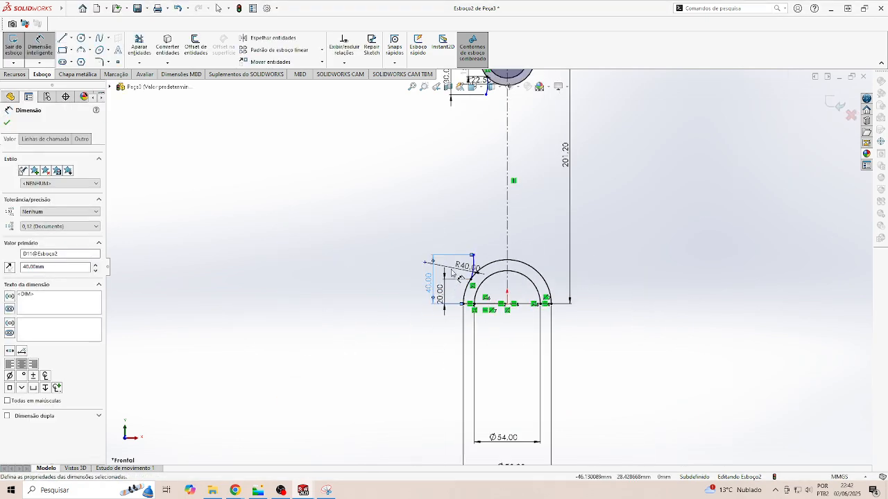
scroll(455, 268, "down", 3)
scroll(488, 267, "up", 4)
key("Escape")
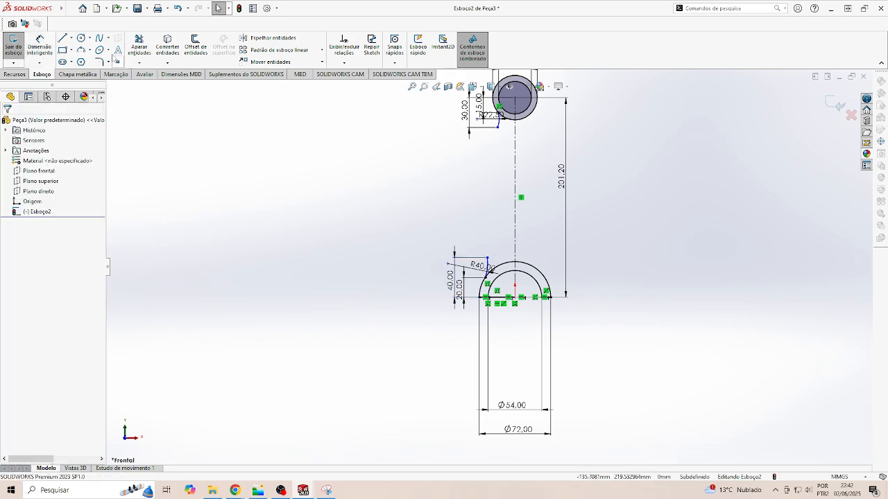
Step: Sketch a straight shank line from the small-end arc's lower endpoint to the big-end arc's upper endpoint
left_click(62, 39)
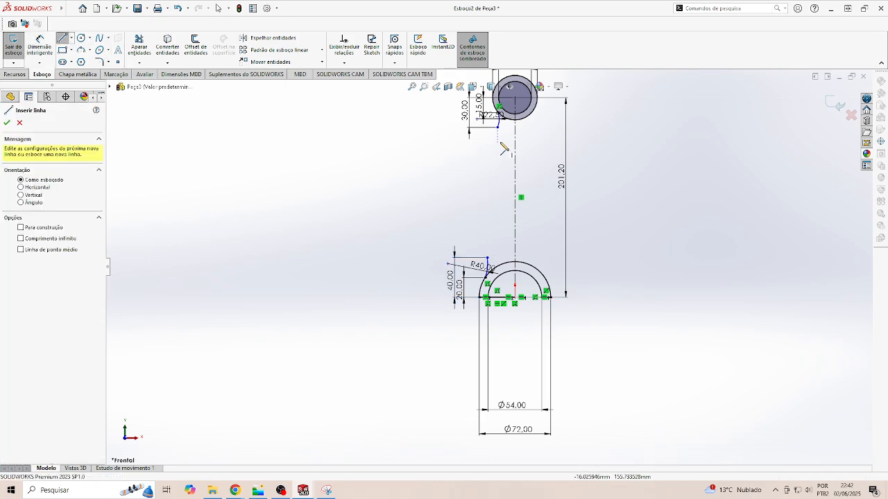
left_click(498, 121)
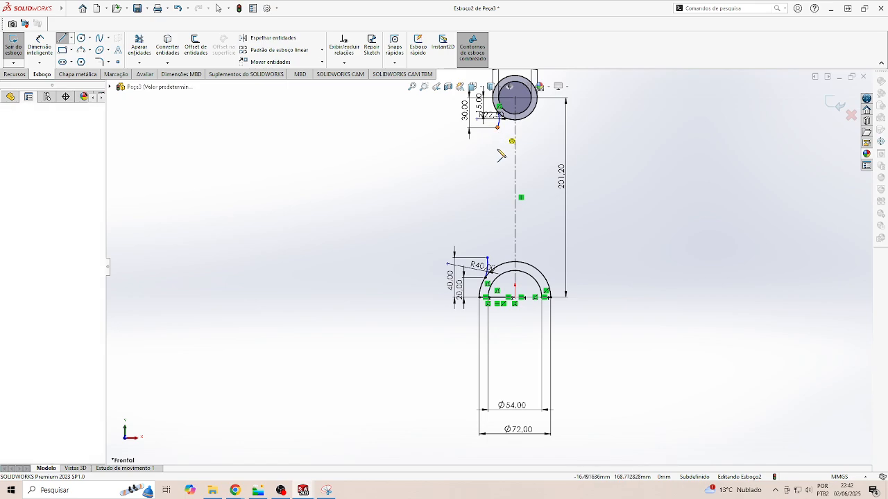
left_click(488, 258)
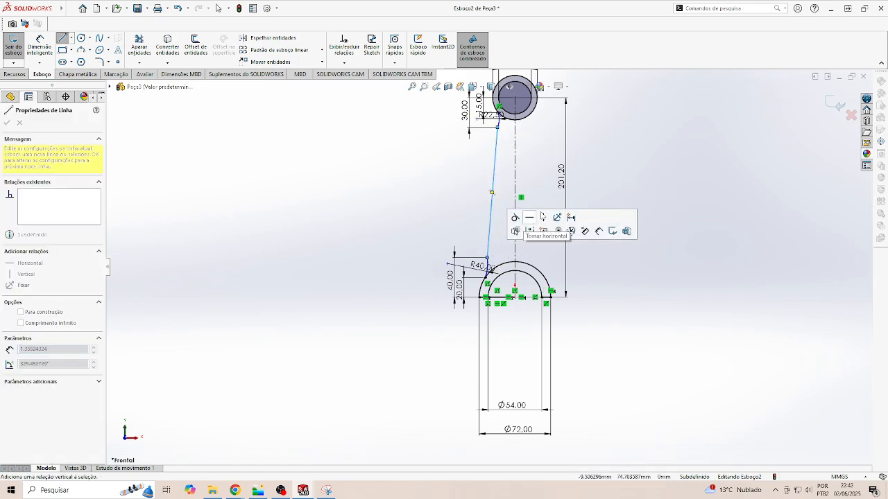
key("Escape")
Step: Make the shank line tangent to the 40 mm radius arc at the big end
scroll(491, 270, "down", 4)
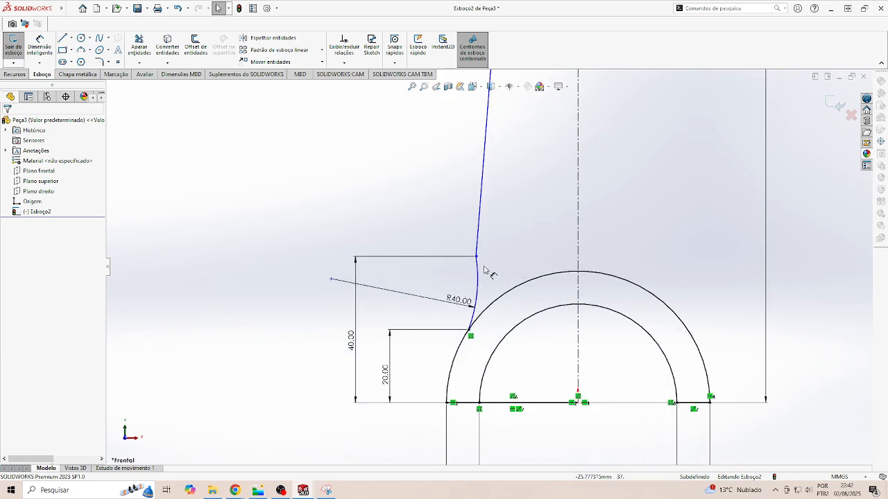
left_click(479, 274)
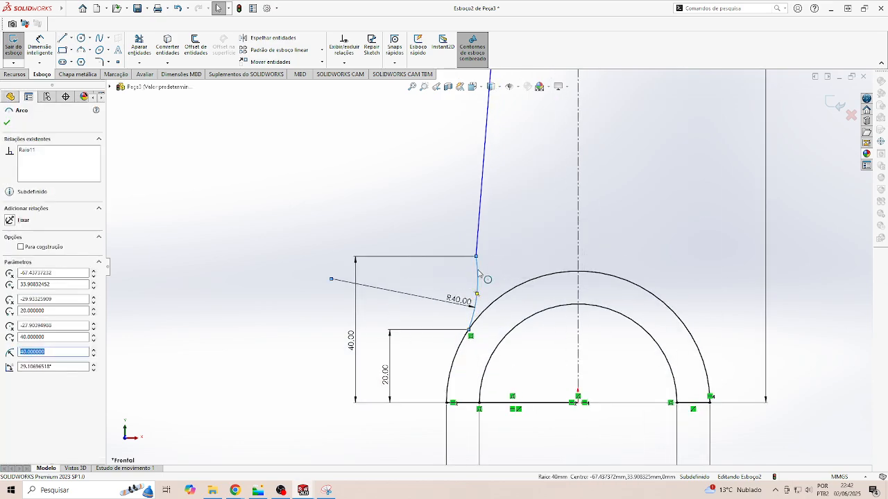
key("Escape")
left_click(478, 275)
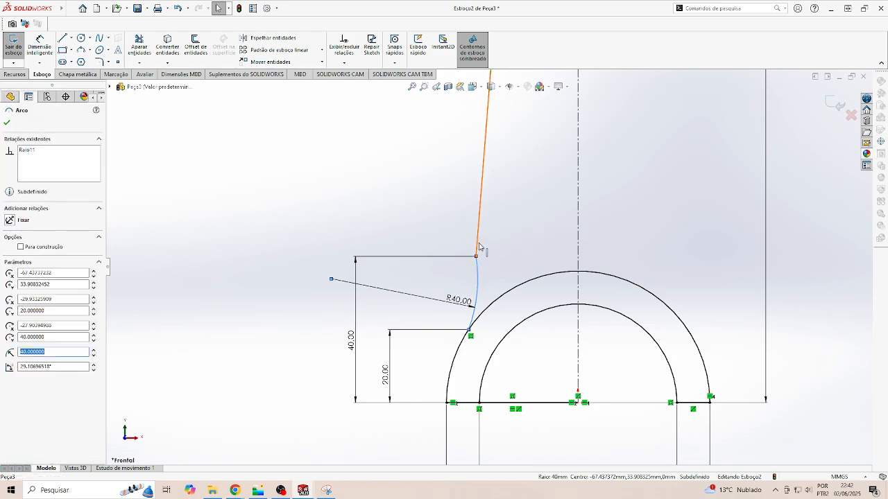
left_click(480, 249, "ctrl")
left_click(9, 272)
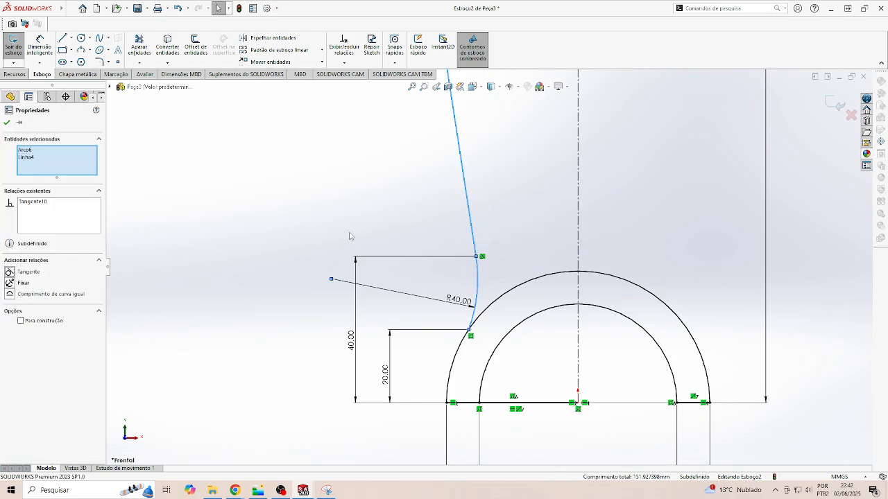
left_click(380, 214)
Step: Move the shared endpoint of the shank line and small-end arc inward toward the centreline, restoring a gently tapering shank side
scroll(489, 186, "up", 5)
scroll(471, 234, "down", 5)
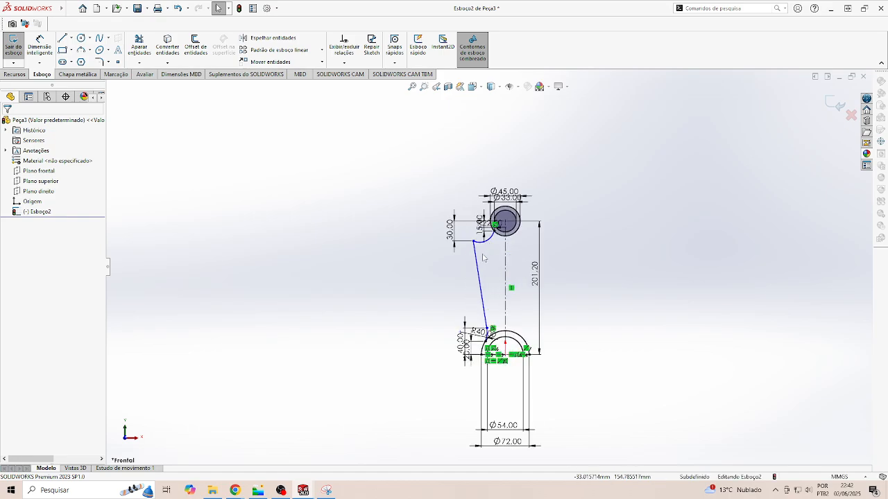
left_click(478, 237)
left_click_drag(478, 238, 513, 230)
left_click(430, 250)
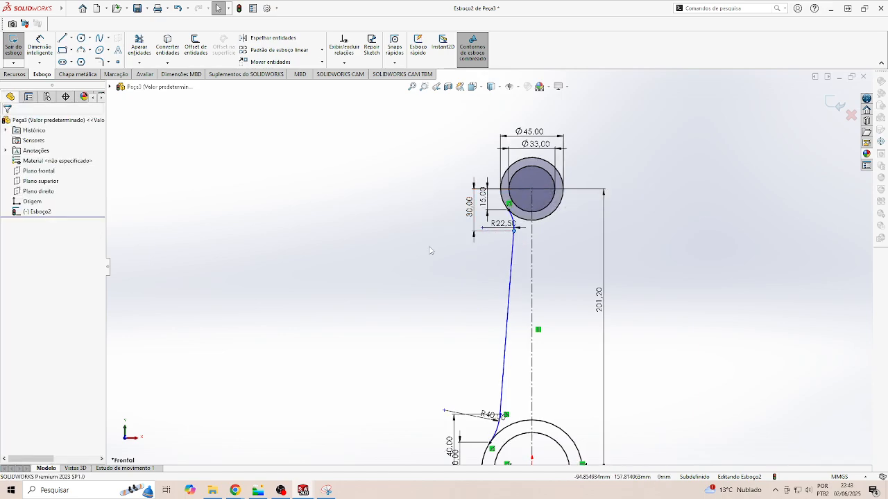
Step: Make the shank line tangent to the 22.5 mm radius arc at the small end
scroll(506, 242, "down", 5)
left_click(527, 248)
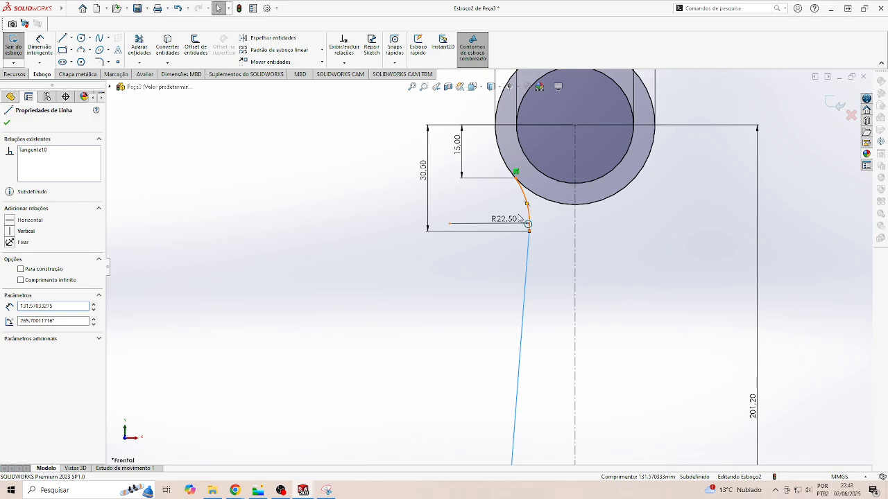
left_click(529, 211, "ctrl")
left_click(9, 273)
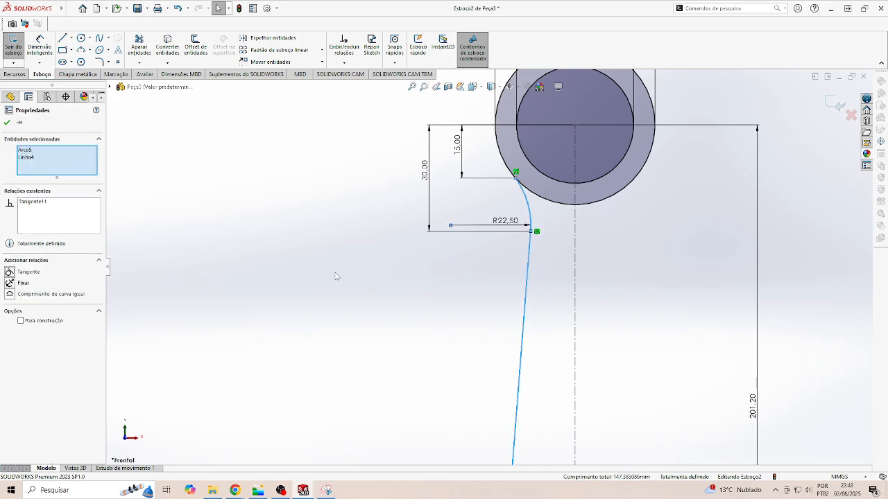
left_click(339, 276)
Step: Mirror the small-end arc, the shank line and the big-end arc about the vertical centreline, keeping the originals
scroll(406, 263, "up", 5)
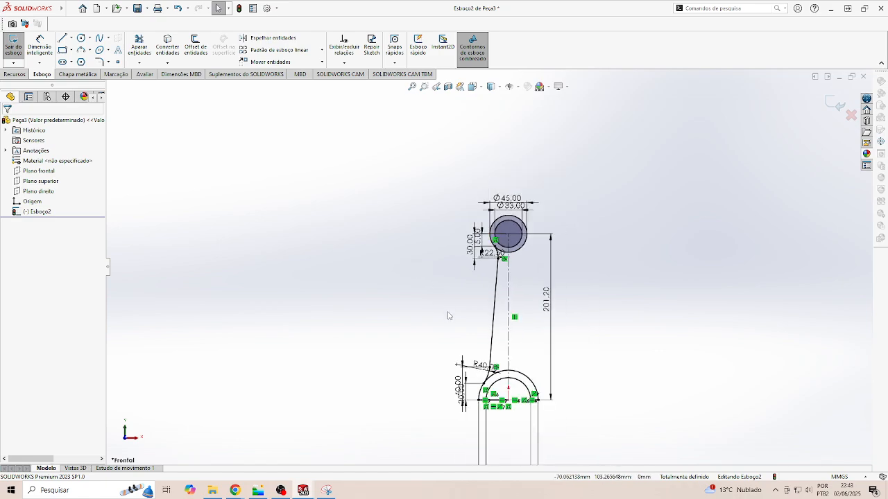
scroll(525, 293, "down", 2)
scroll(503, 331, "up", 2)
scroll(499, 378, "down", 2)
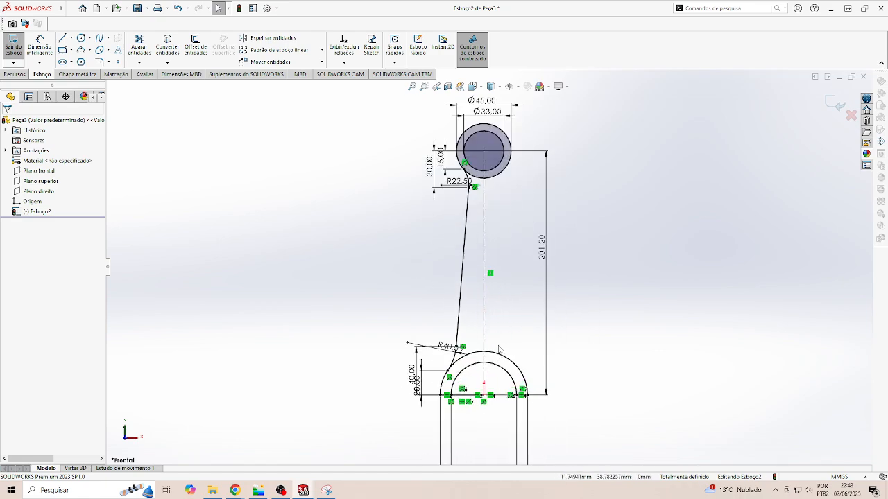
left_click(270, 39)
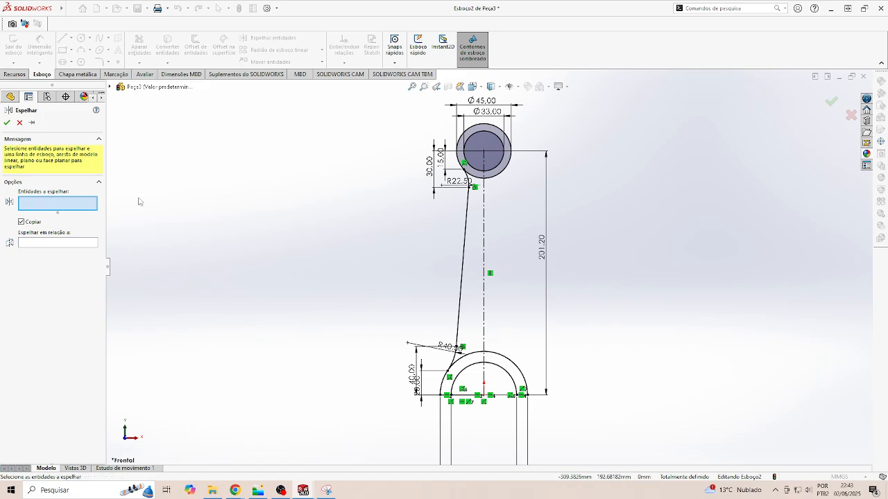
scroll(464, 163, "down", 3)
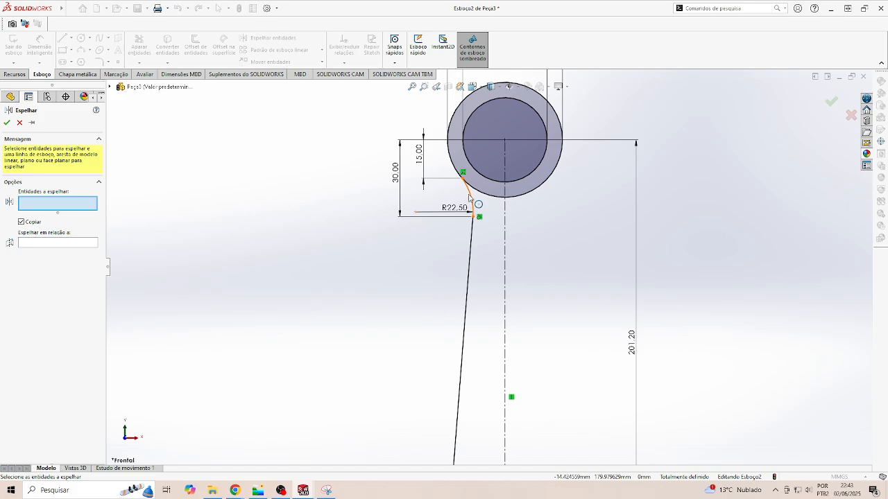
left_click(469, 199)
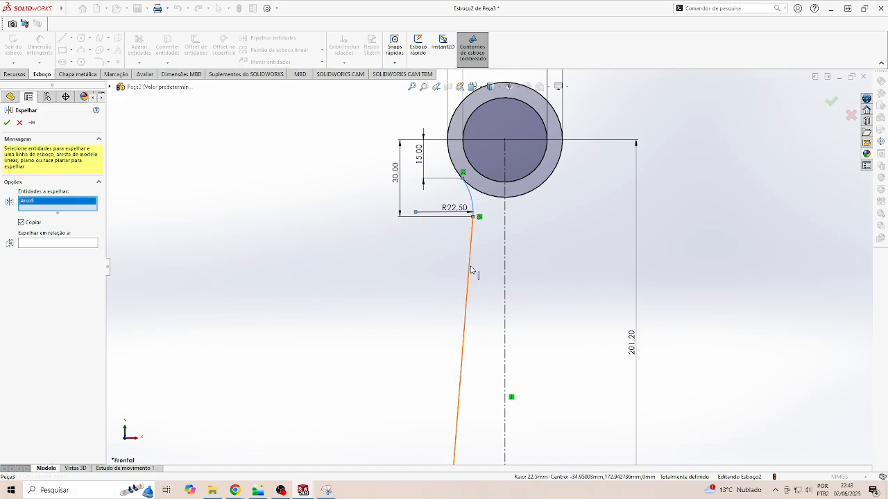
left_click(473, 269)
scroll(484, 282, "up", 3)
scroll(466, 361, "down", 3)
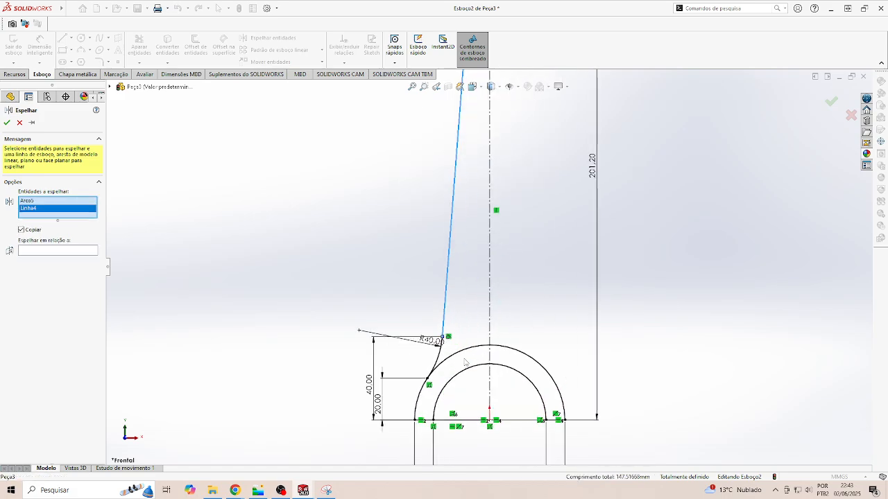
left_click(439, 360)
left_click(36, 261)
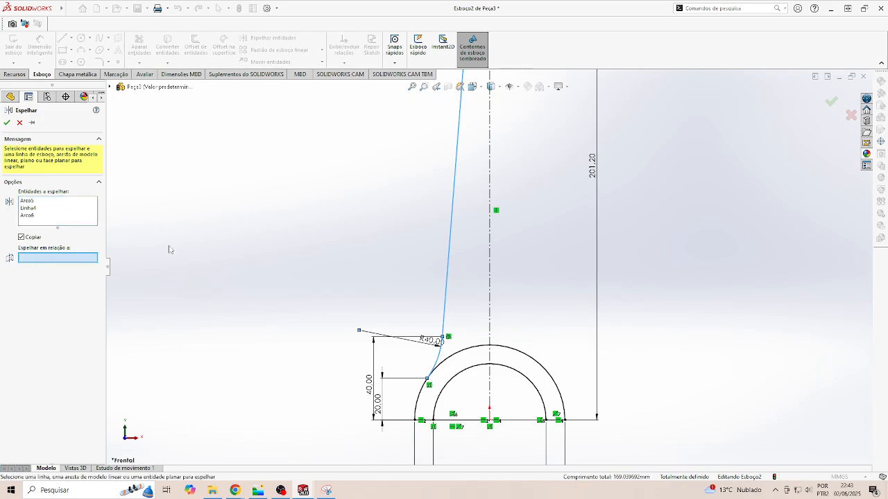
left_click(490, 257)
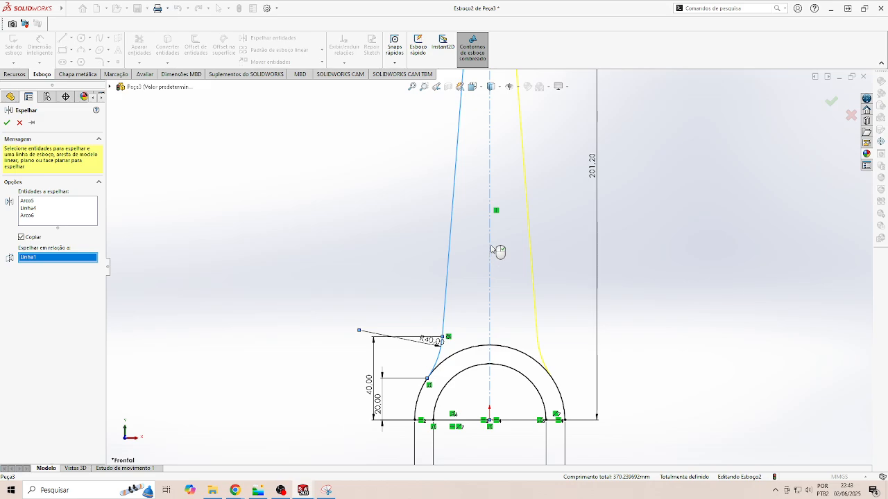
scroll(489, 243, "up", 5)
scroll(484, 236, "up", 1)
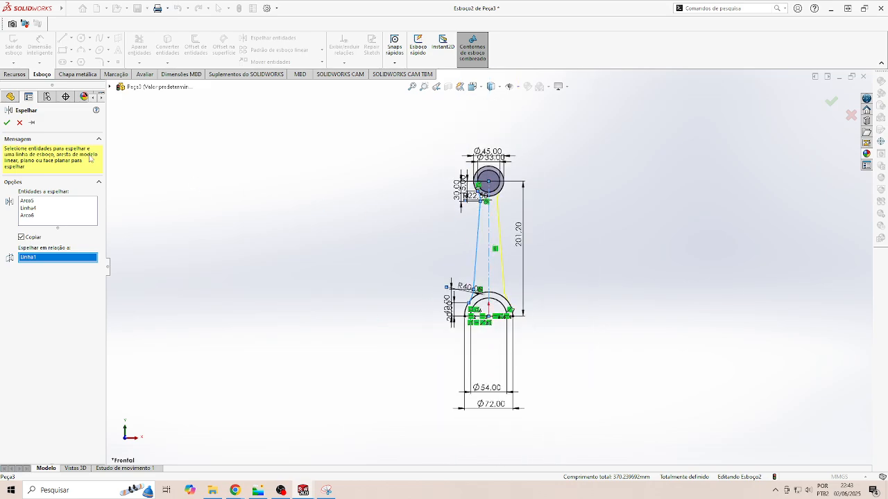
left_click(6, 123)
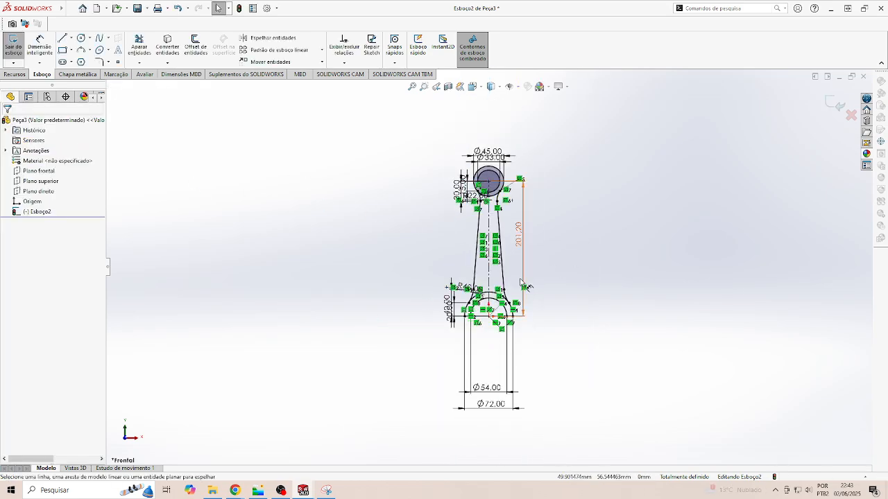
scroll(517, 271, "down", 3)
scroll(517, 270, "up", 3)
mouse_move(499, 256)
middle_mouse_down()
mouse_move(484, 242)
mouse_move(491, 256)
mouse_move(505, 252)
middle_mouse_up()
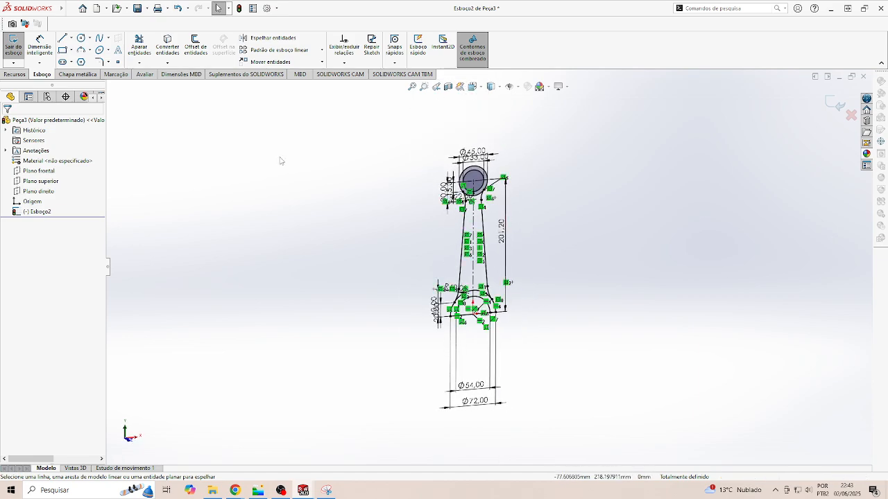
Step: Start an extruded boss from the connecting-rod sketch, using the mid-plane end condition and a 30 mm depth
left_click(22, 76)
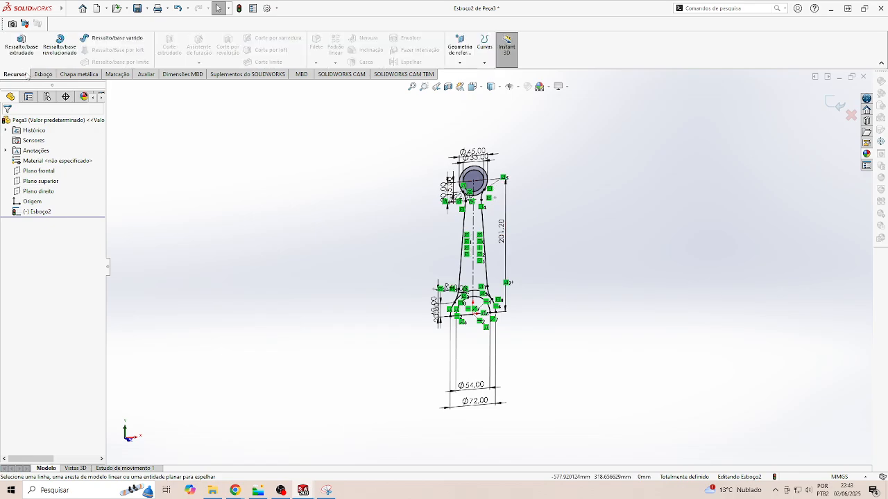
left_click(21, 43)
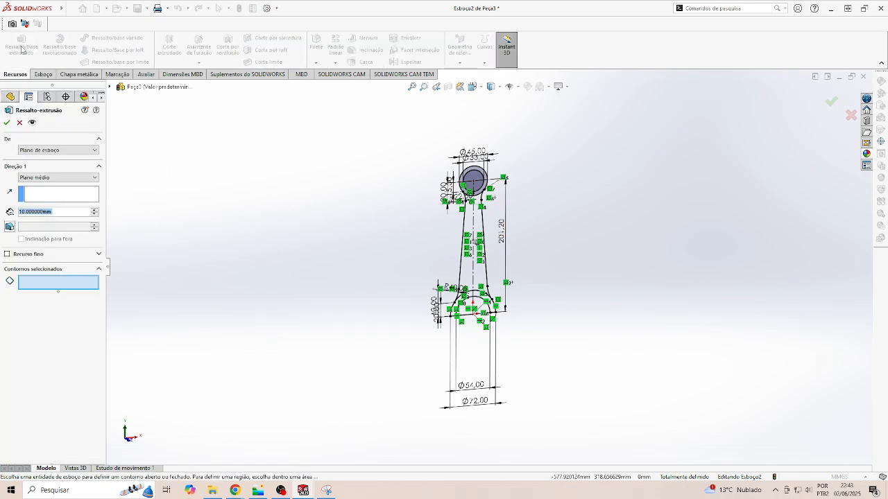
left_click(95, 179)
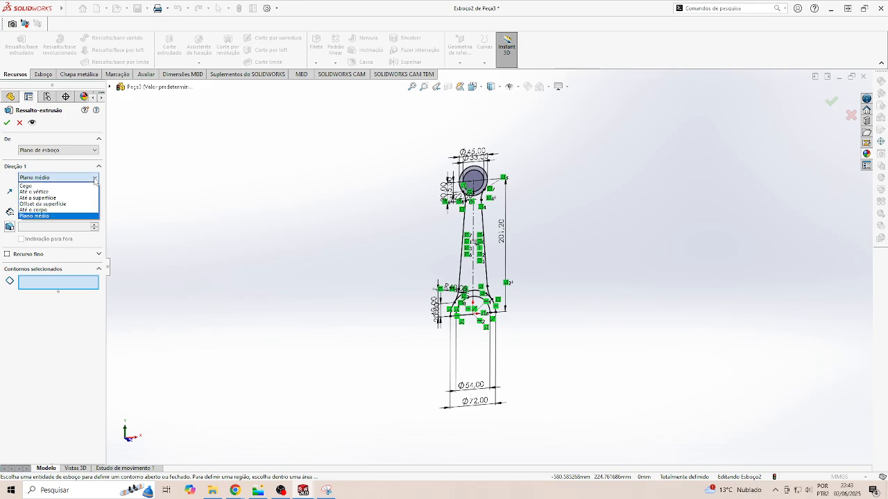
left_click(39, 215)
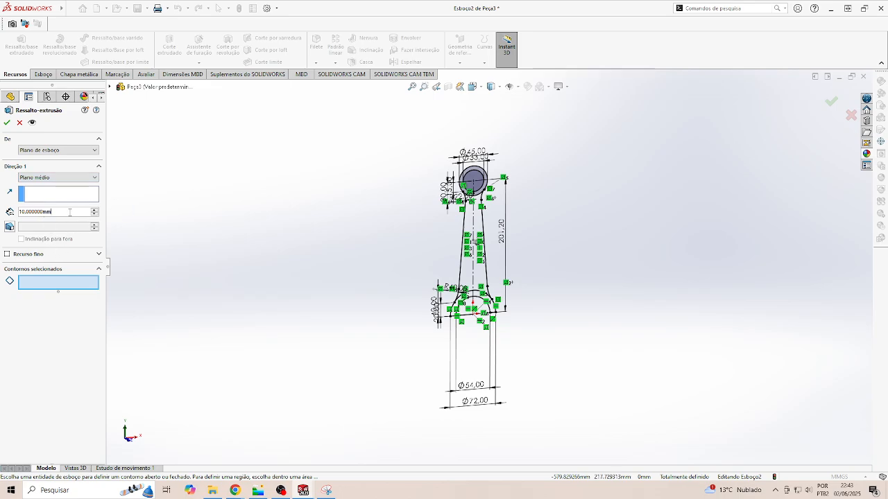
type("30")
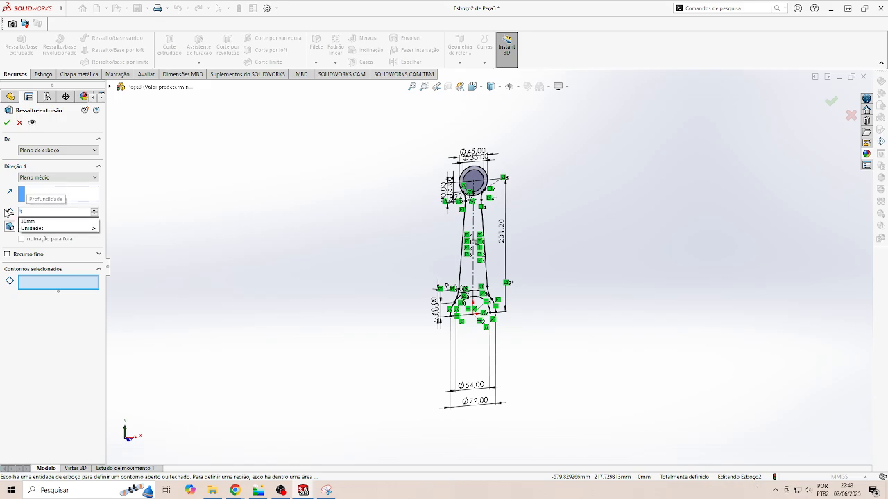
Step: Choose the small-end ring and both halves of the big-end half ring as the contours and complete the extrusion
left_click(58, 286)
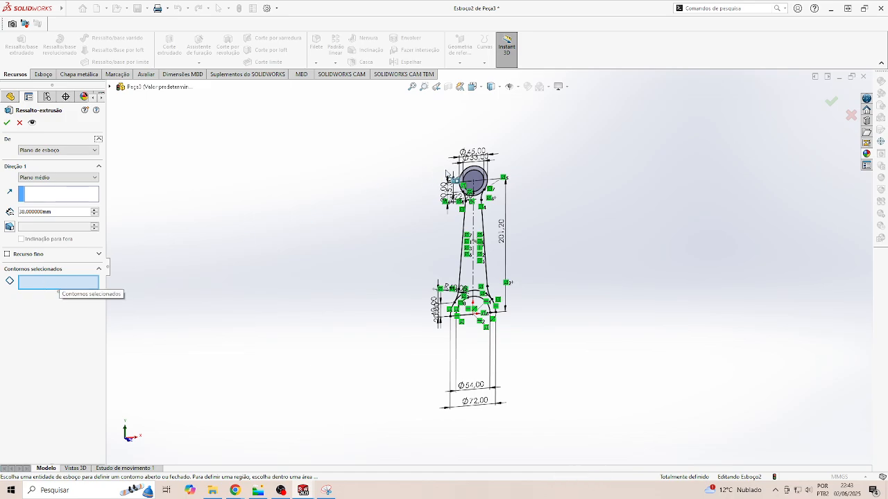
scroll(486, 163, "down", 3)
left_click(484, 186)
scroll(483, 186, "up", 3)
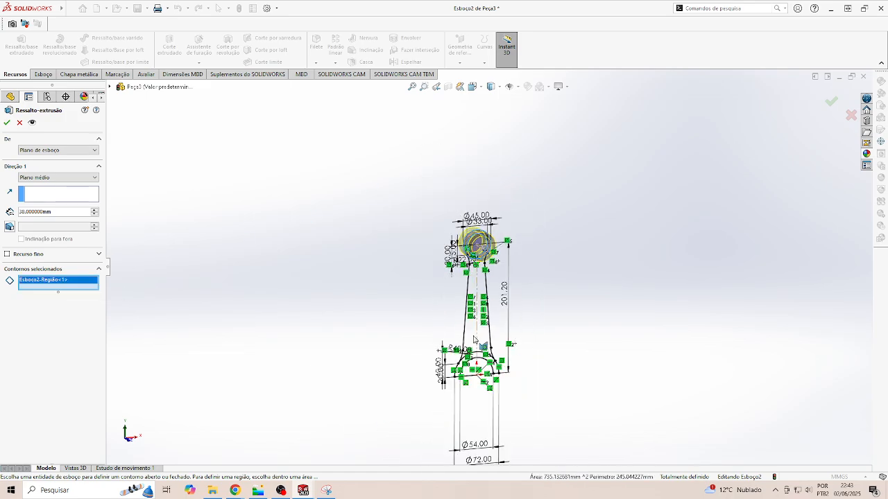
scroll(485, 371, "down", 4)
left_click(538, 279)
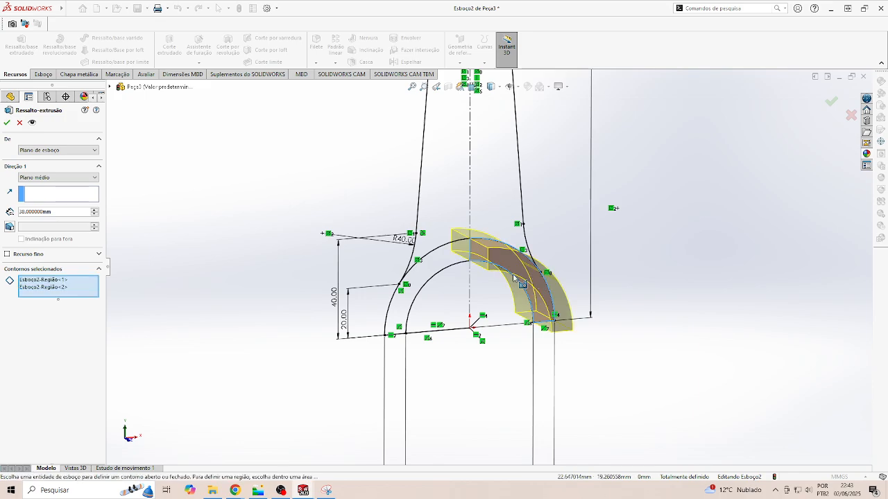
left_click(446, 268)
scroll(446, 268, "up", 5)
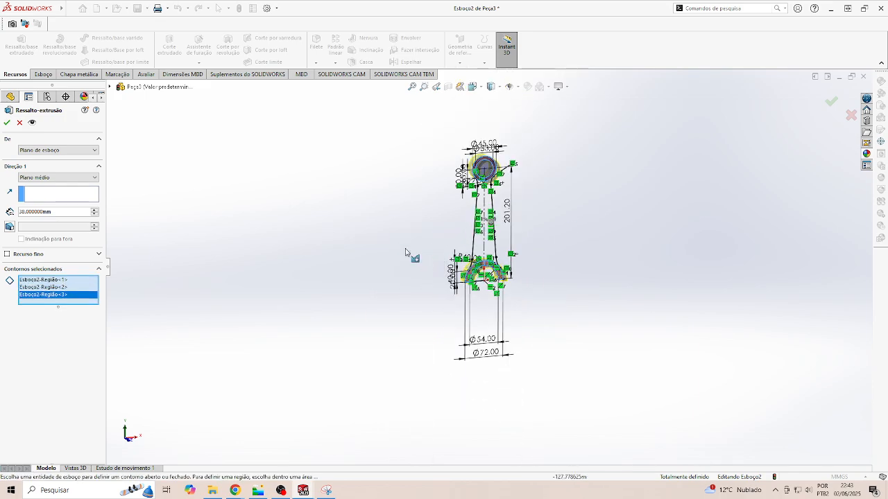
left_click(6, 123)
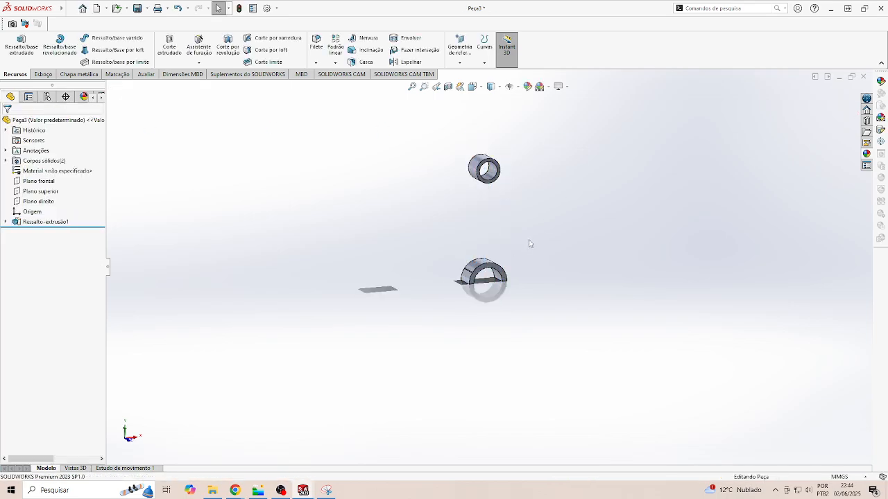
Step: Make the sketch absorbed by the ring extrusion visible in the model
left_click(5, 222)
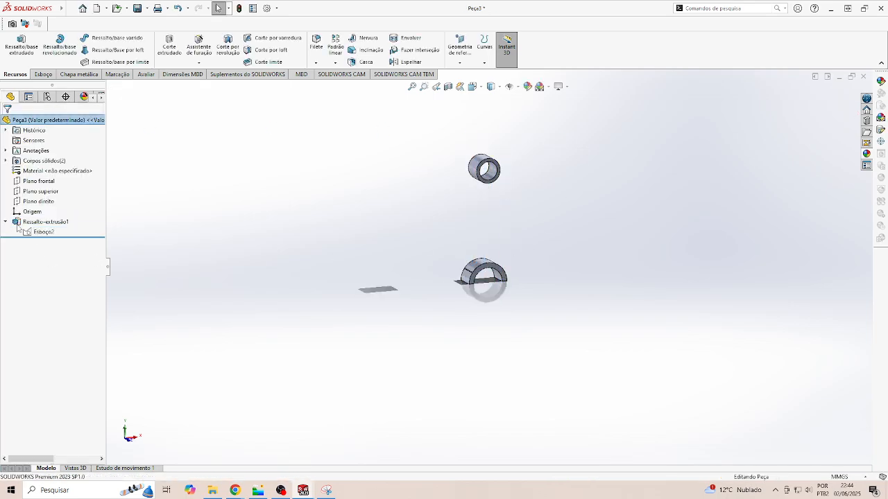
left_click(41, 232)
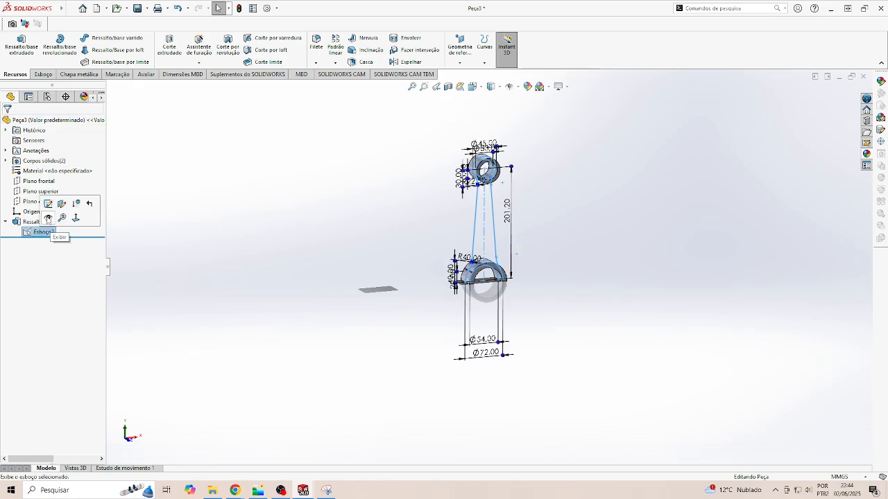
left_click(49, 220)
left_click(320, 202)
scroll(486, 225, "down", 4)
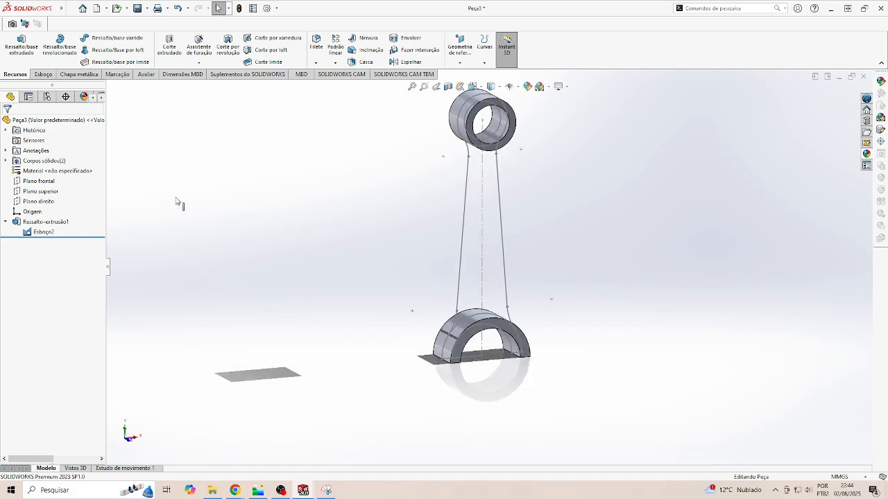
Step: Orient the view normal to the front plane and open a new sketch on that plane
left_click(40, 181)
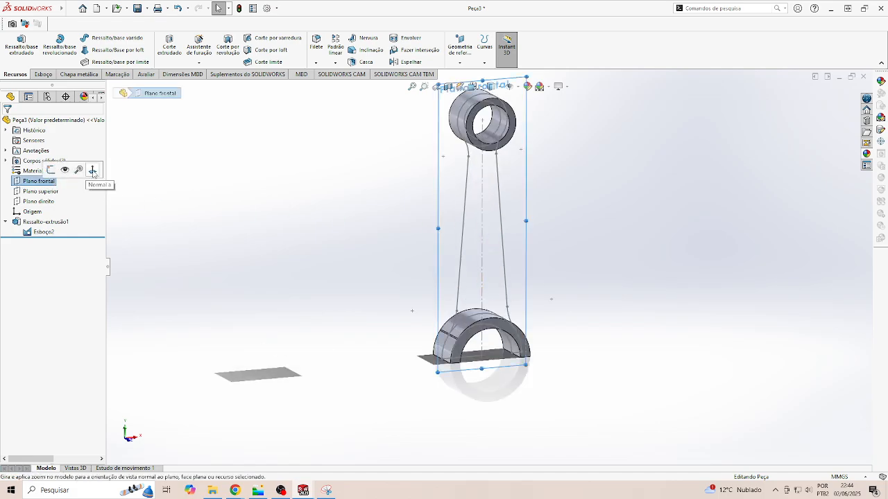
left_click(99, 174)
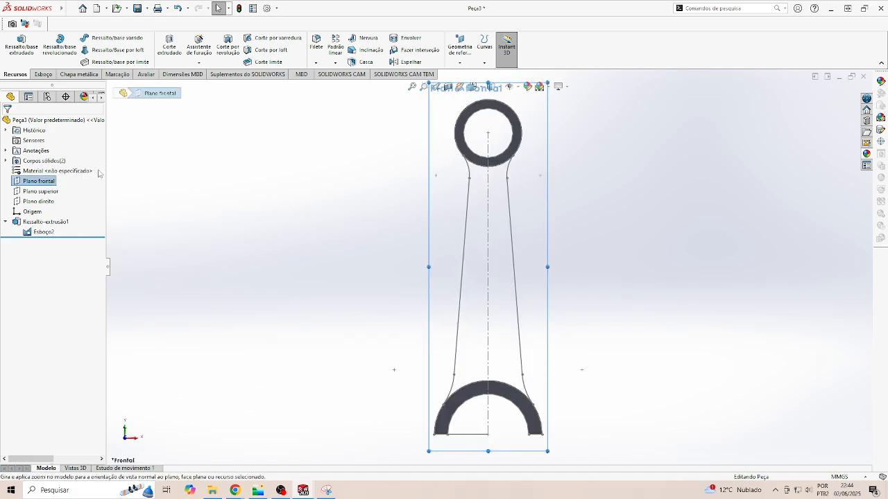
left_click(27, 181)
left_click(21, 182)
left_click(19, 181)
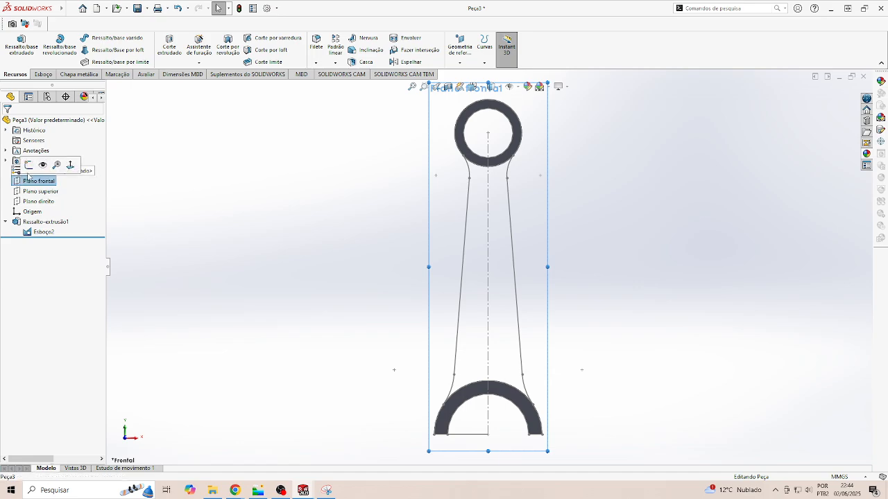
left_click(28, 167)
Step: Convert both shank lines, the four blend arcs, the small end's outer circle and the big end's outer arc into the new sketch
scroll(509, 186, "down", 3)
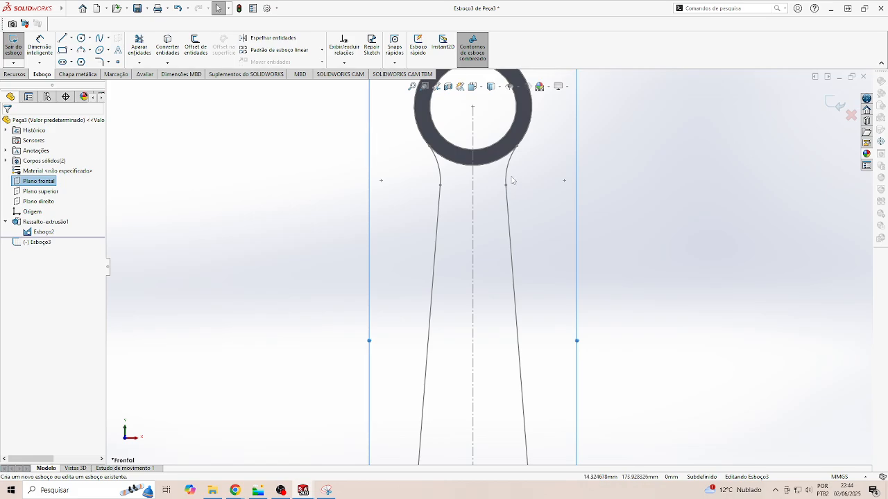
left_click(507, 174)
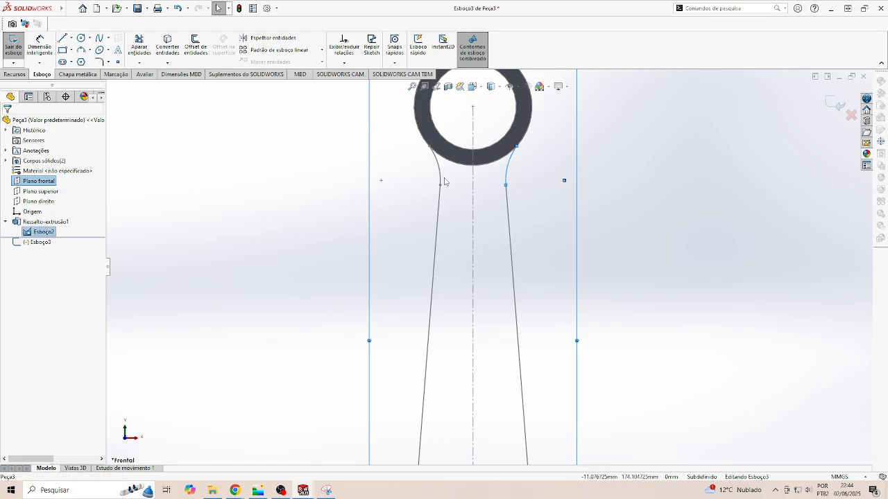
left_click(441, 181, "ctrl")
left_click(458, 170, "ctrl")
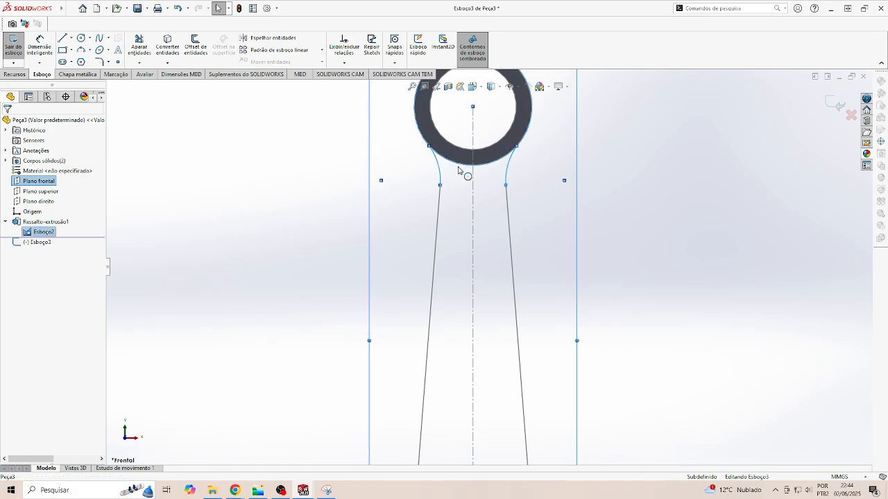
left_click(438, 224, "ctrl")
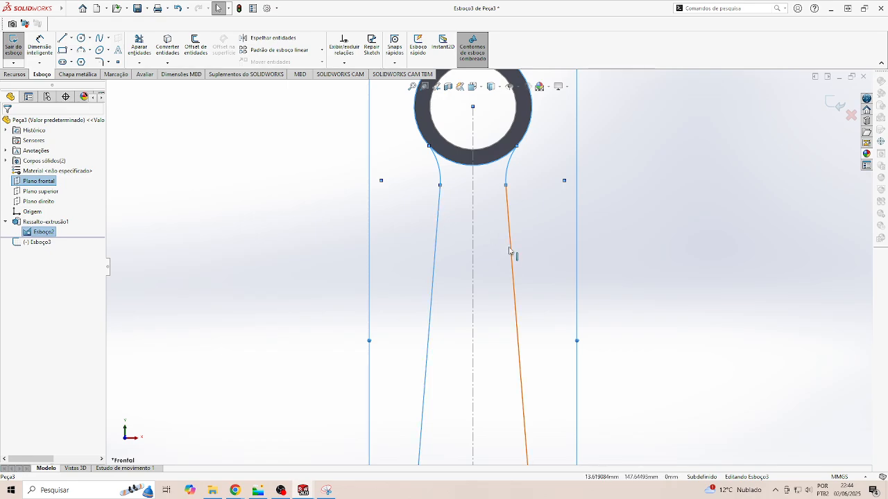
left_click(510, 251, "ctrl")
scroll(510, 251, "up", 3)
scroll(511, 303, "down", 4)
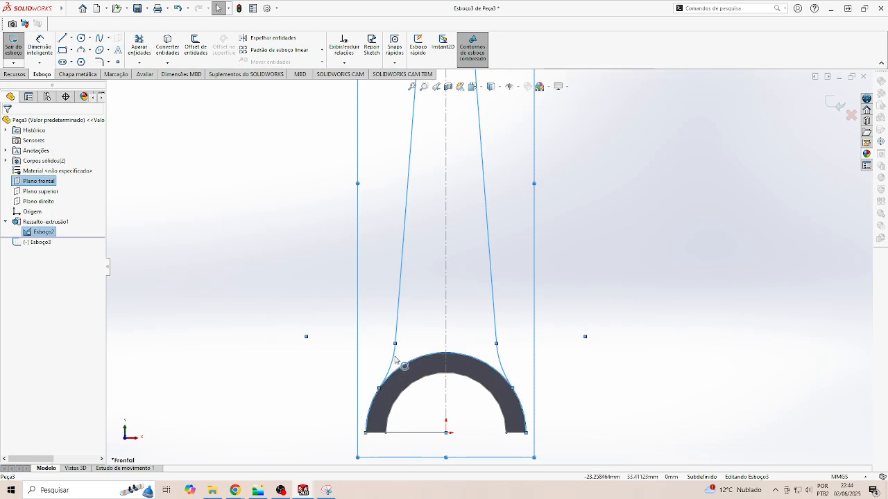
scroll(398, 360, "up", 2)
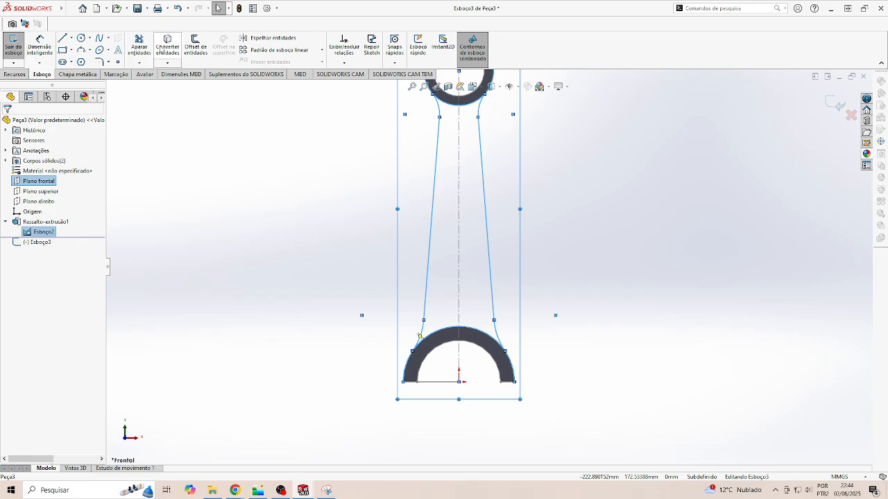
left_click(167, 45)
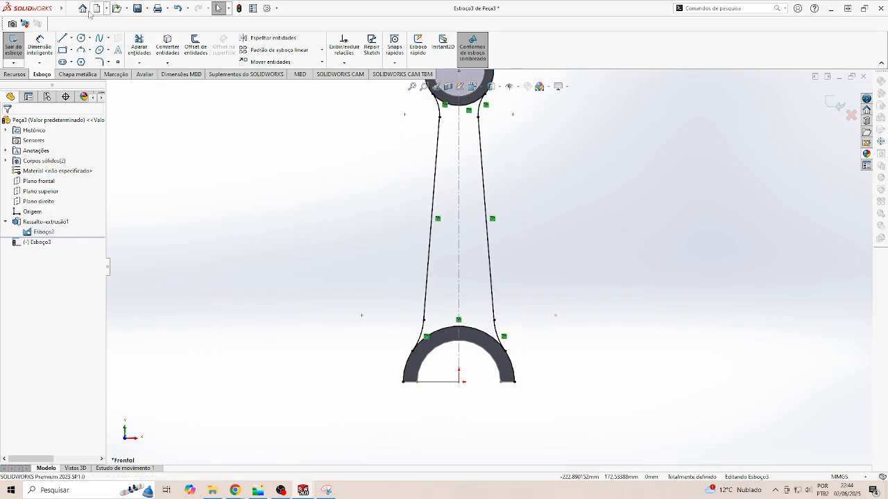
Step: Trim the converted big-end arc on both sides, removing the portions below where the blend arcs meet it
left_click(138, 46)
scroll(410, 377, "down", 3)
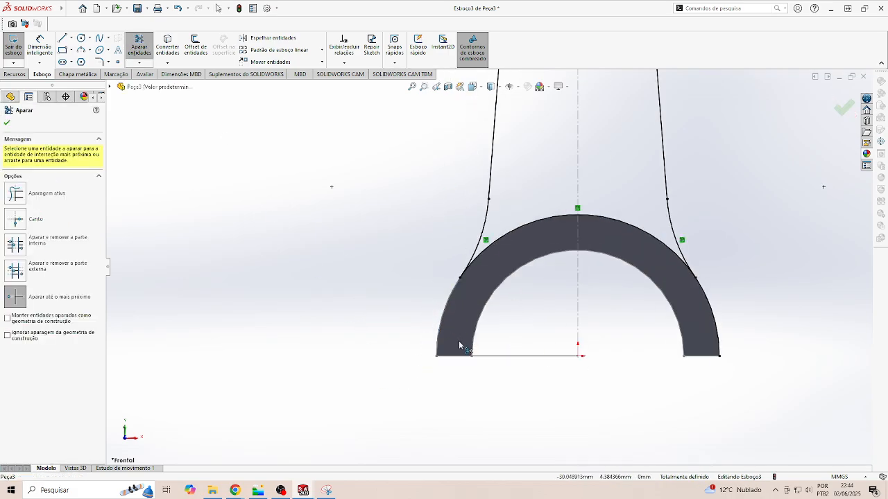
scroll(454, 343, "down", 5)
scroll(561, 307, "up", 5)
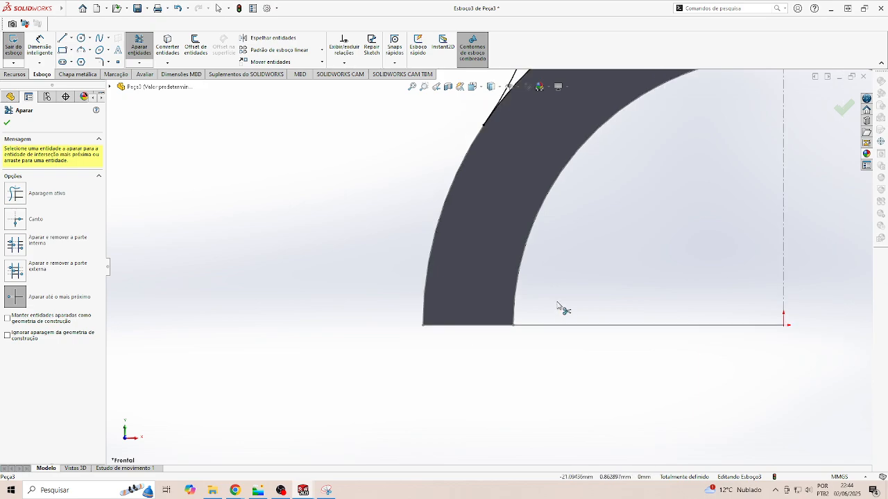
scroll(691, 284, "down", 5)
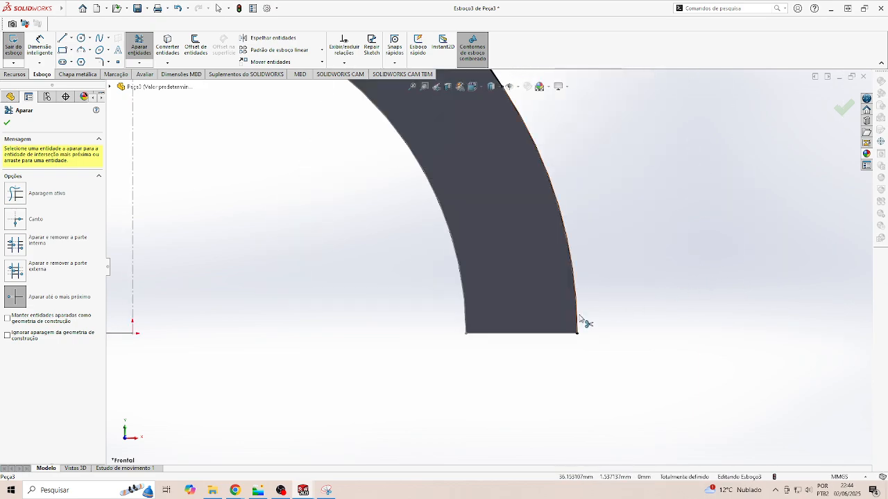
scroll(575, 309, "up", 4)
scroll(485, 208, "up", 4)
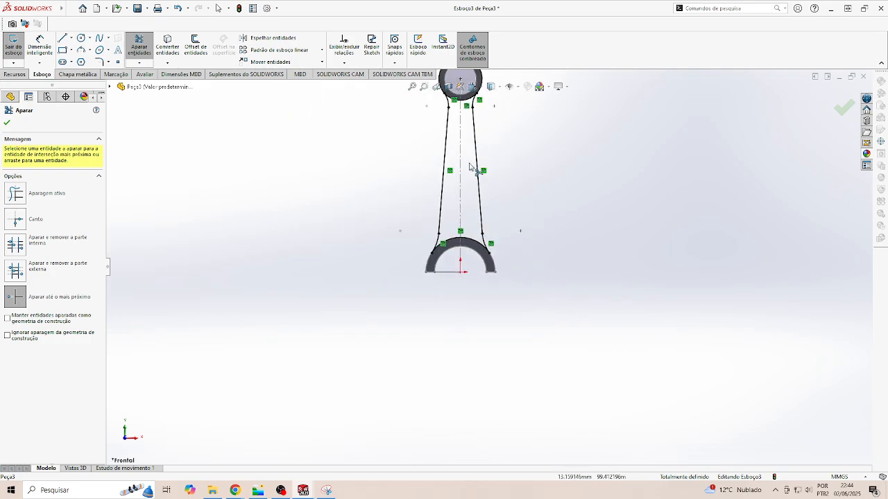
Step: Trim away the upper portion of the converted small-end circle, leaving only the arc between the two blend arcs
scroll(469, 147, "down", 6)
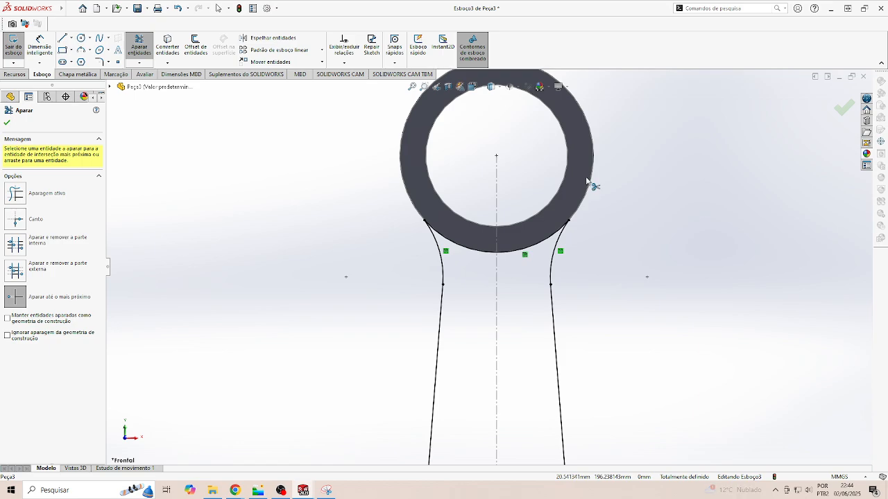
scroll(595, 182, "up", 6)
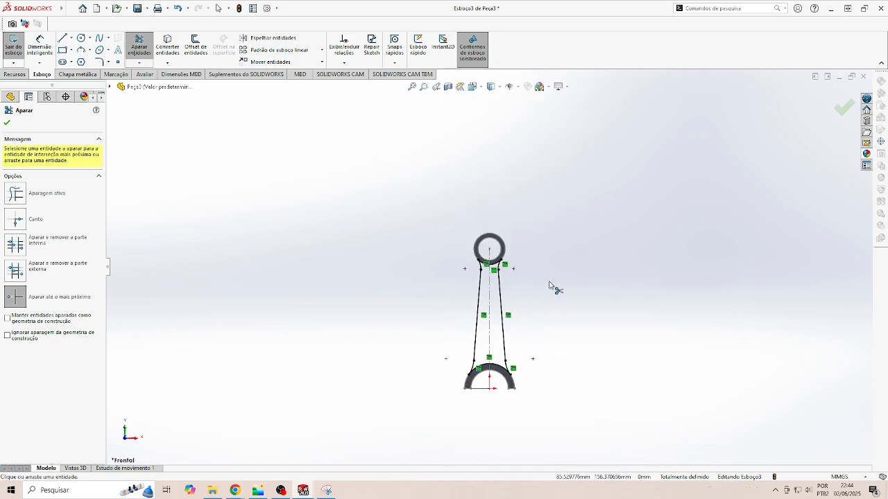
key("Escape")
scroll(460, 380, "down", 4)
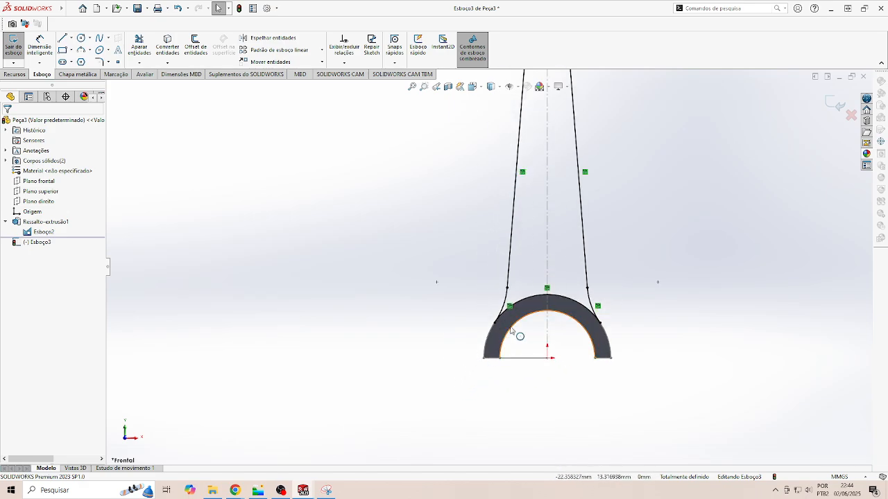
scroll(511, 330, "up", 5)
scroll(525, 248, "down", 3)
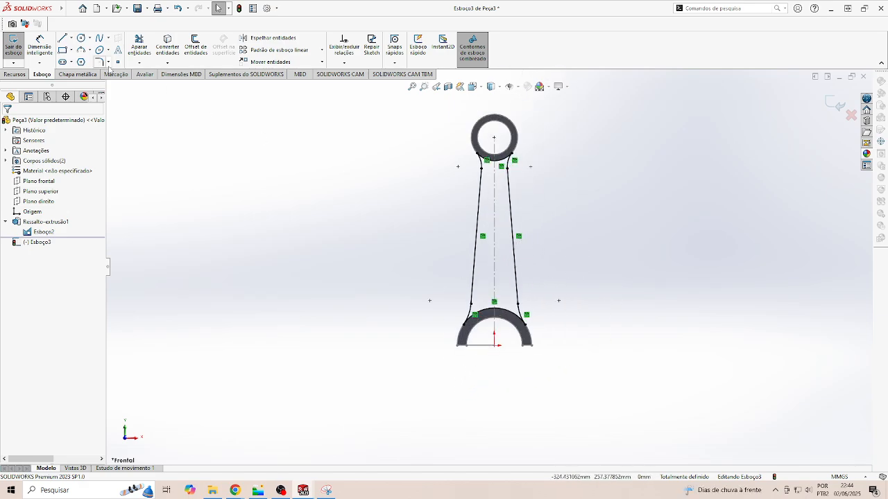
Step: Extrude the closed shank region 18 mm about the mid-plane, merged with the two rod ends
left_click(23, 74)
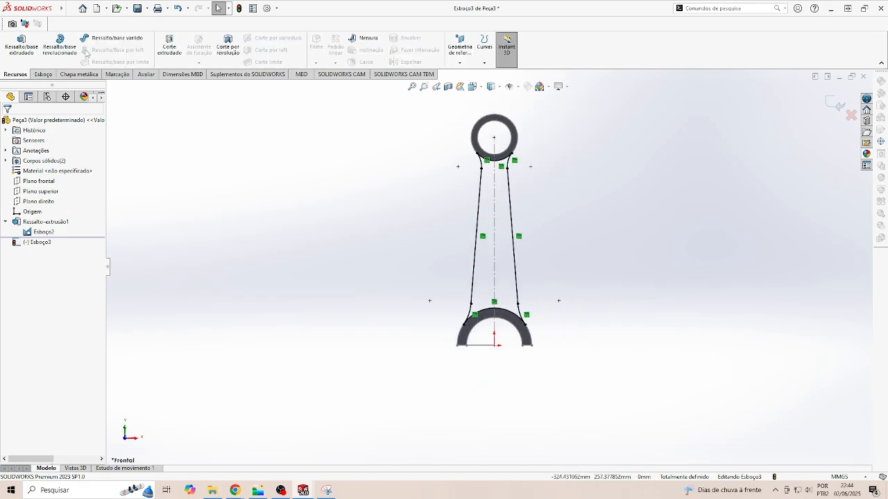
left_click(17, 43)
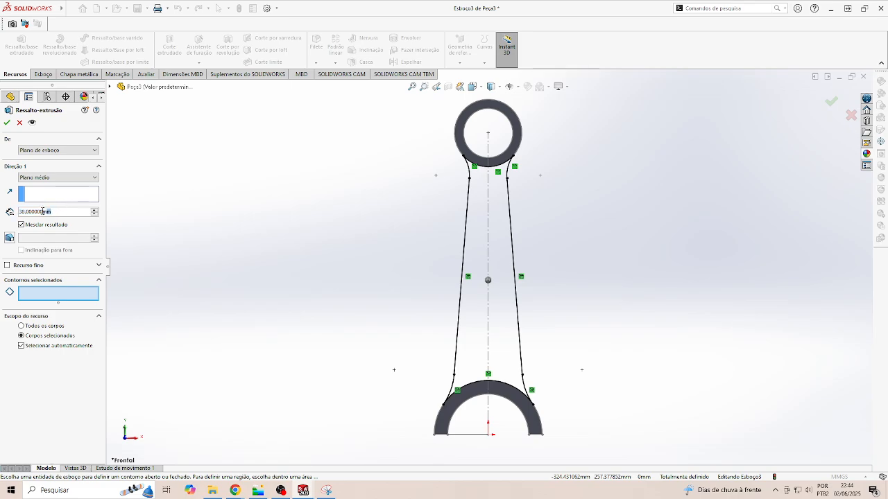
type("18")
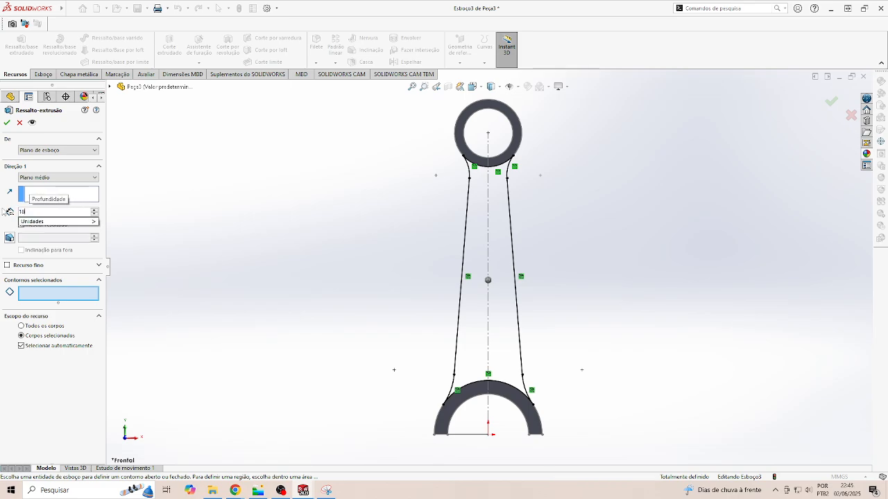
key("Return")
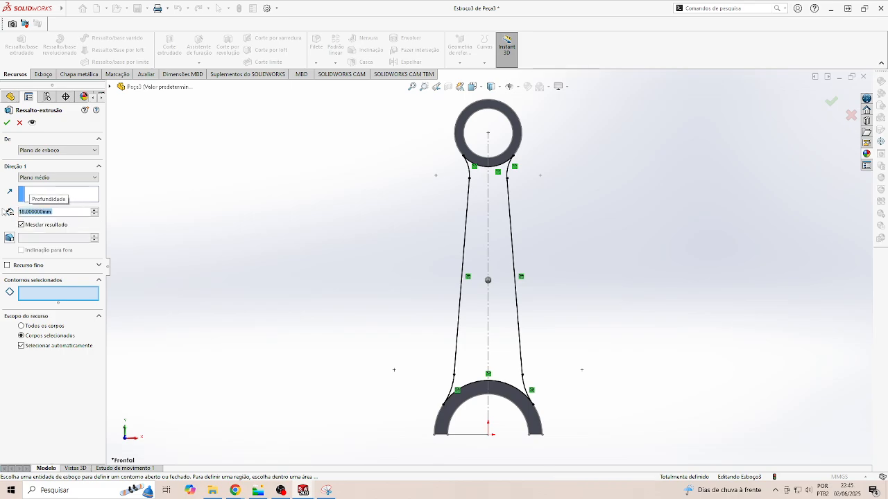
left_click(43, 297)
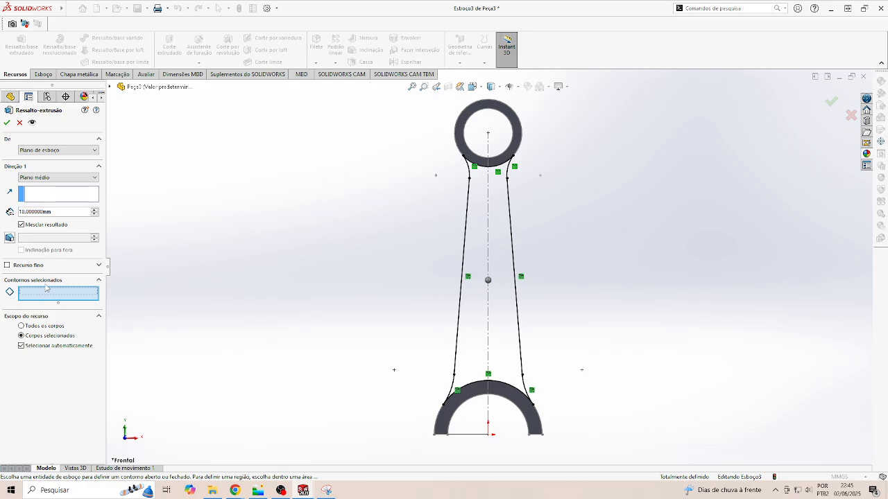
left_click(496, 229)
middle_click_drag(481, 254, 549, 280)
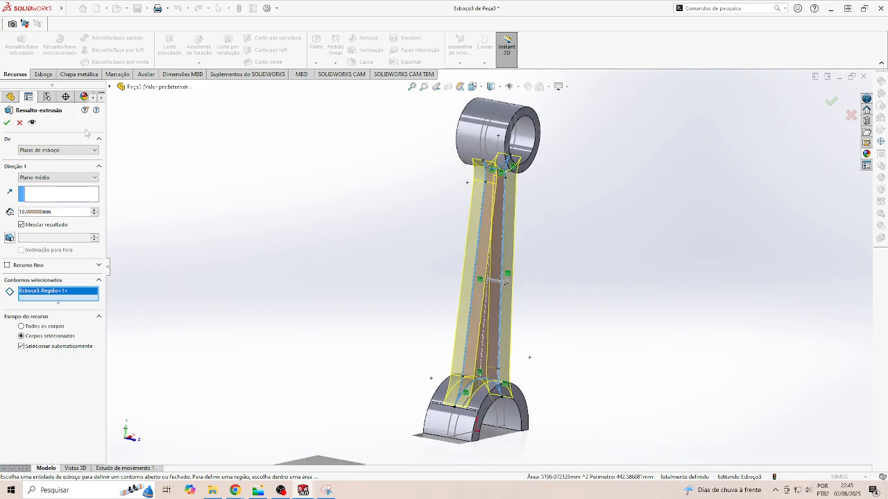
left_click(7, 124)
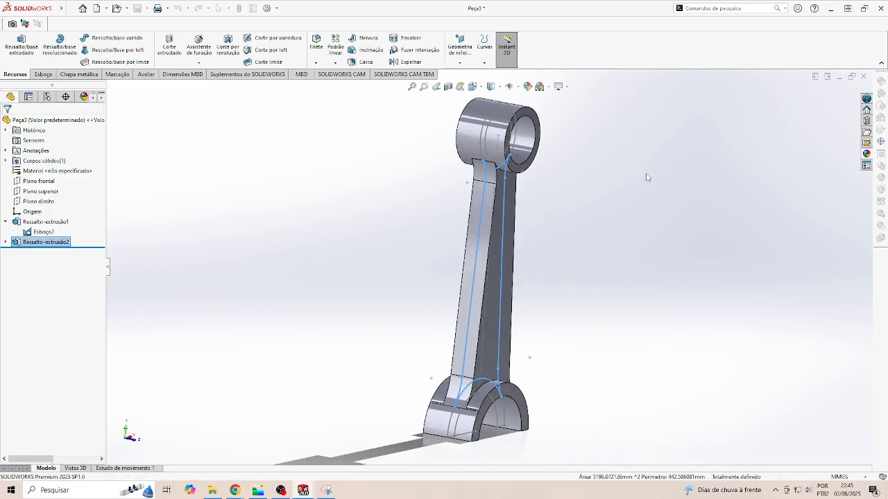
Step: Hide the sketch belonging to the first extrusion of the rod ends
middle_click_drag(584, 246, 552, 234)
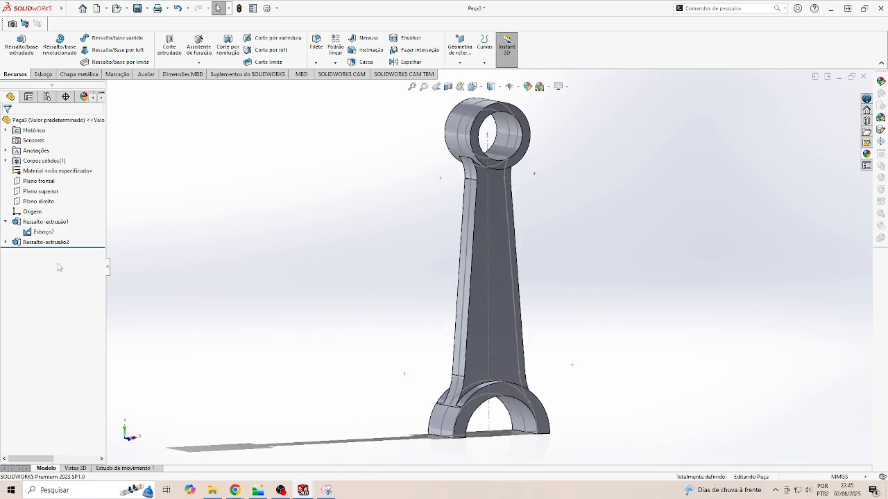
left_click(38, 232)
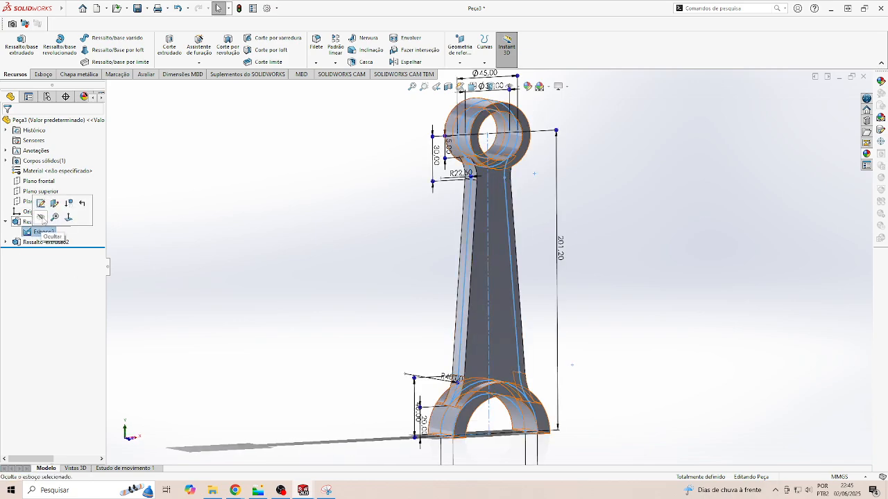
left_click(43, 219)
scroll(508, 263, "up", 4)
scroll(515, 279, "down", 4)
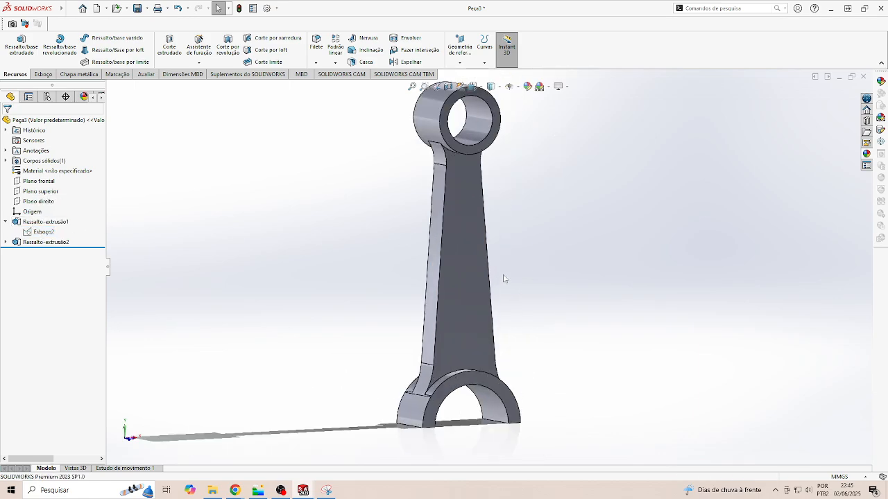
Step: Orient the view normal to the shank's front face and open a new sketch on that face
left_click(467, 280)
left_click(558, 250)
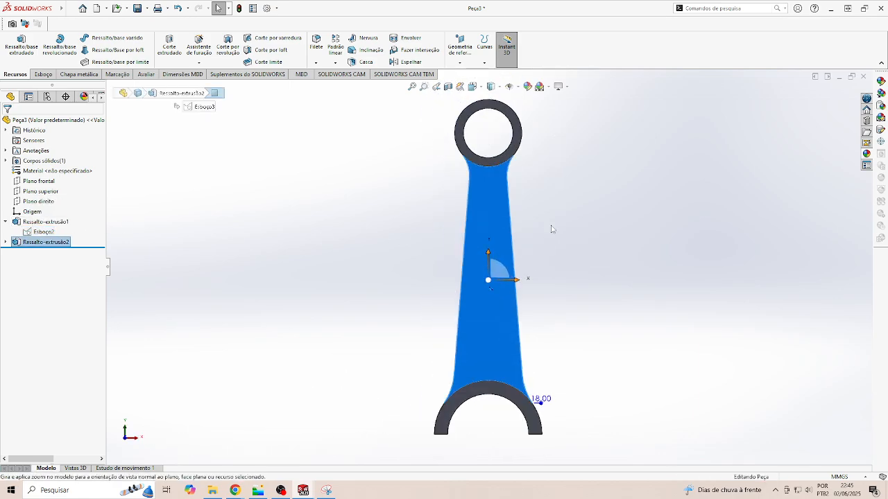
left_click(490, 312)
left_click(529, 285)
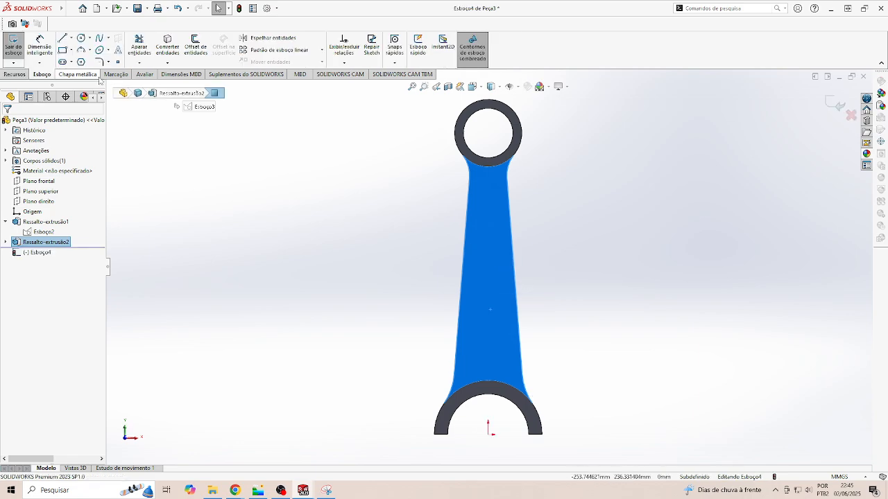
Step: Sketch a vertical straight slot on the shank, aligned above the origin, about 20 mm wide and 85 mm between centres
left_click(62, 62)
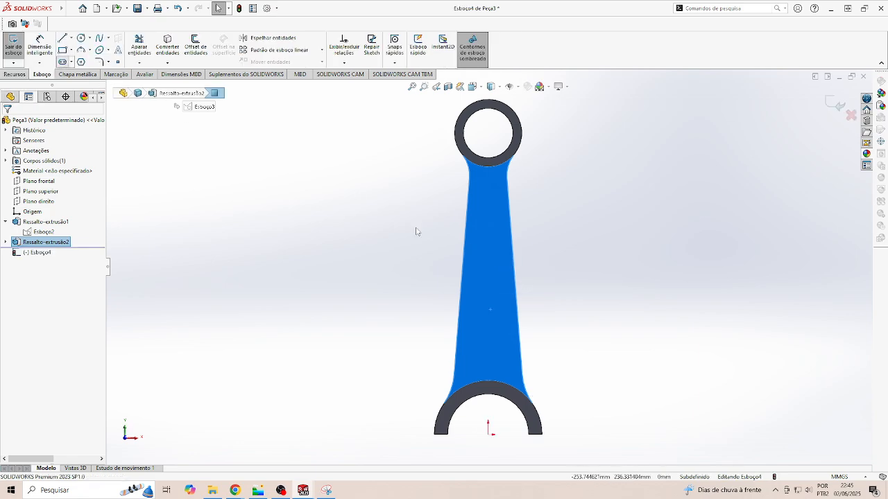
left_click(489, 343)
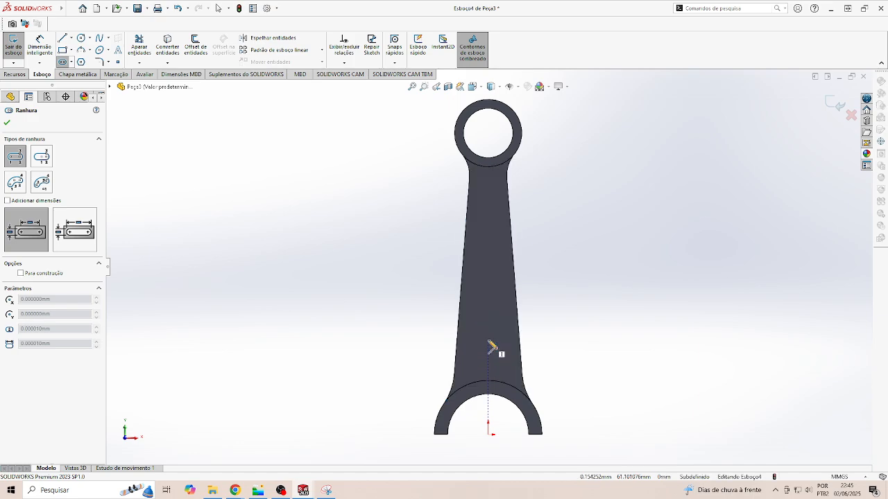
left_click(489, 220)
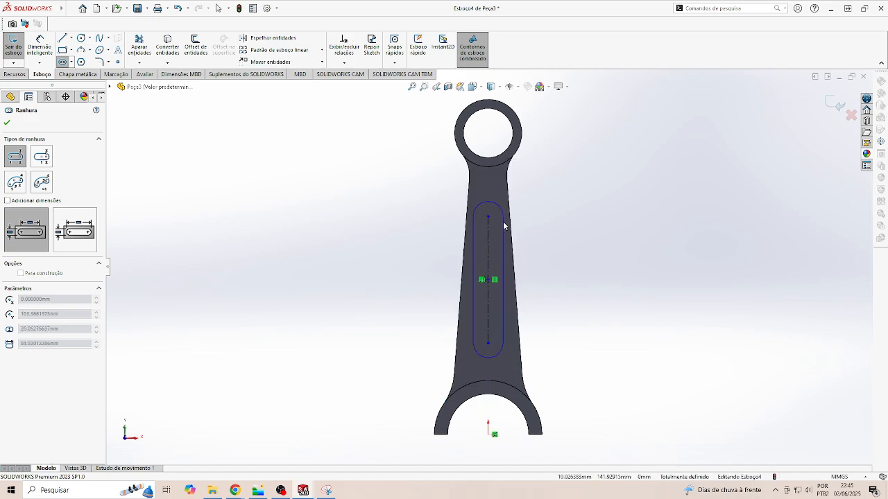
left_click(503, 231)
key("Escape")
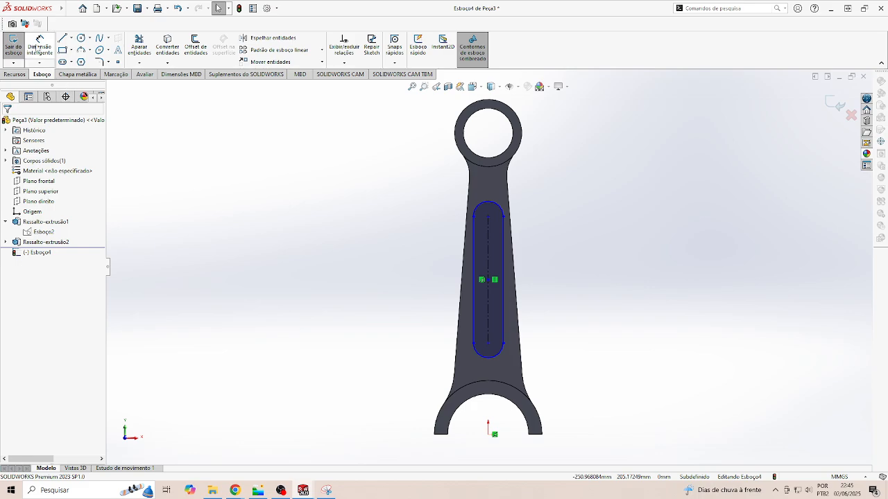
Step: Dimension the slot 18 mm wide and 90 mm between its end-arc centres
left_click(40, 45)
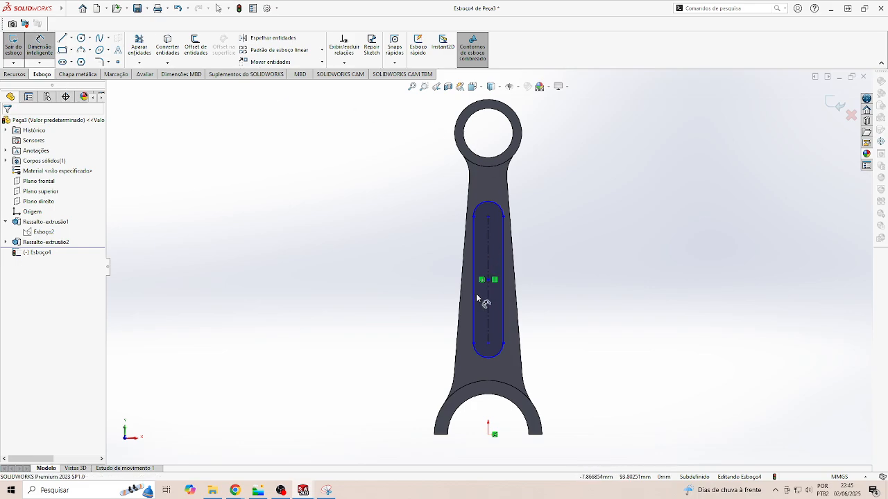
left_click(503, 295)
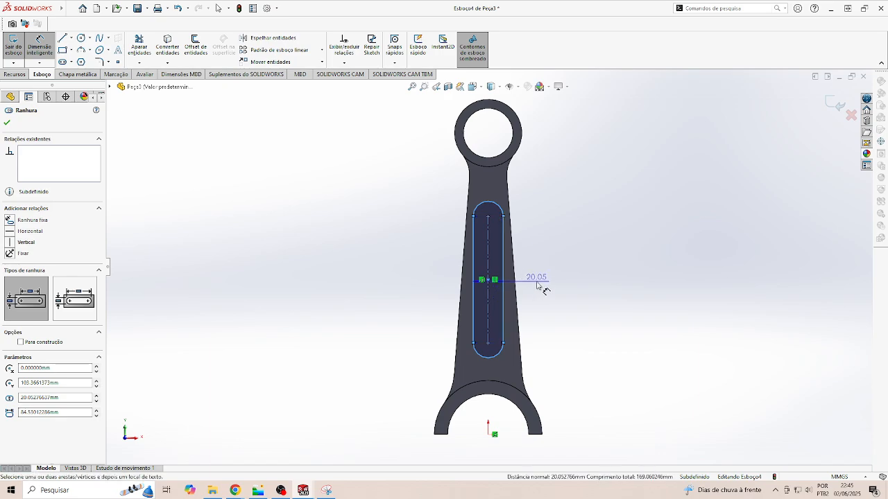
left_click(544, 283)
type("18")
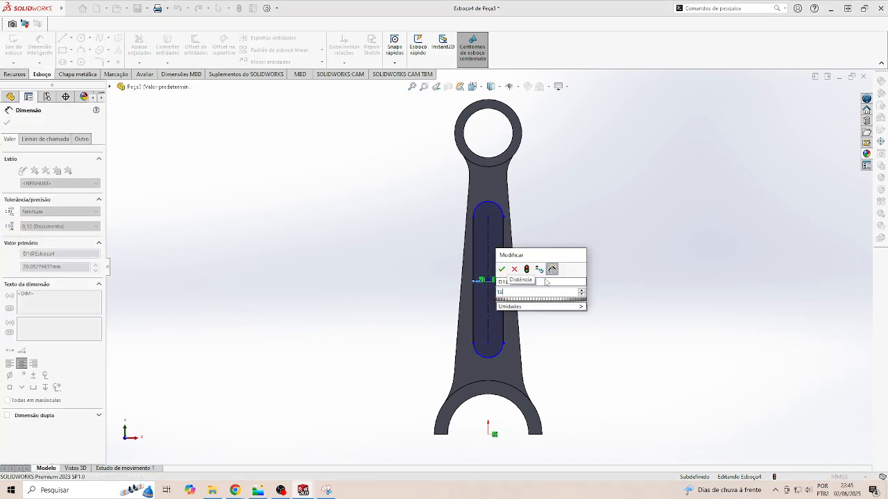
key("Return")
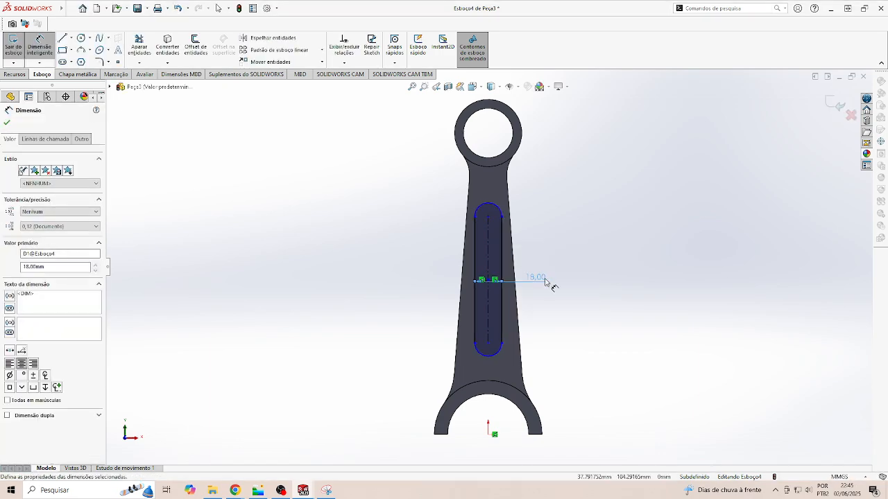
left_click(502, 297)
left_click(571, 287)
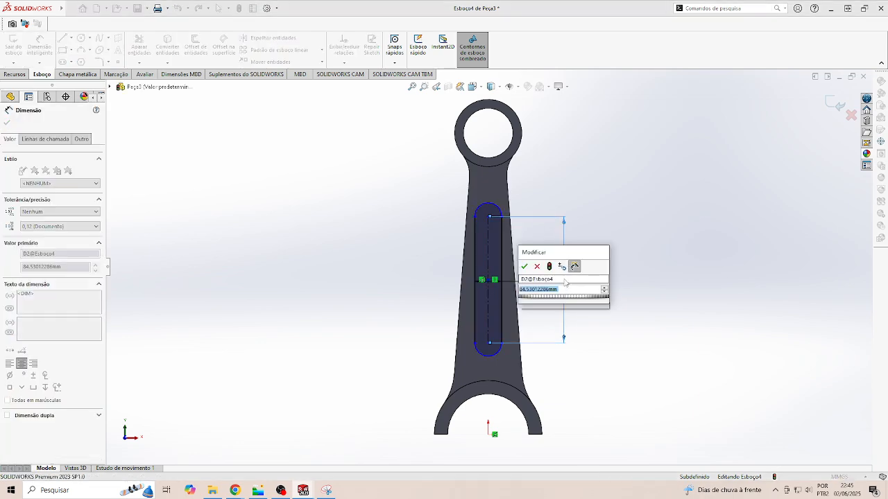
type("90")
key("Return")
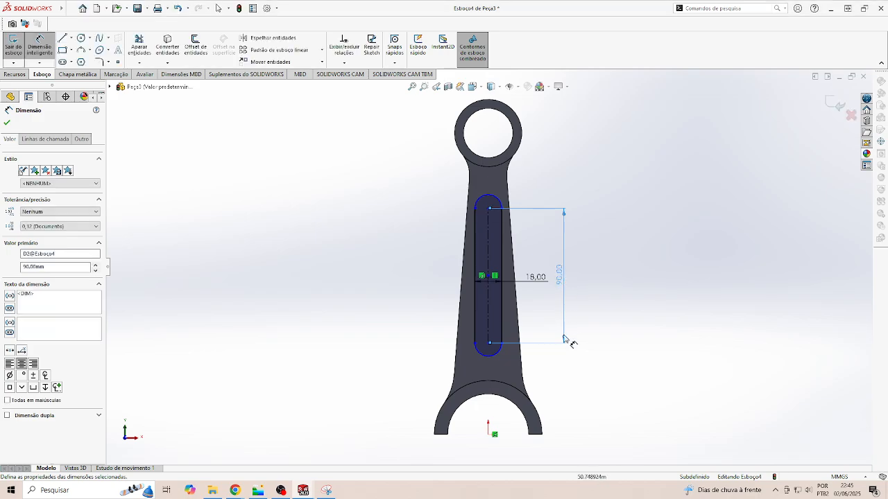
Step: Dimension the slot's lower arc centre 54 mm above the big end's flat bottom edge
left_click(441, 434)
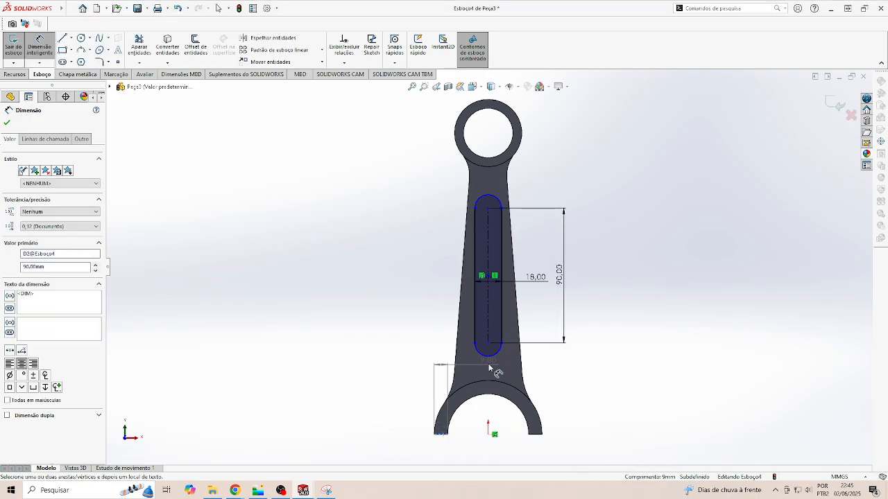
left_click(488, 343)
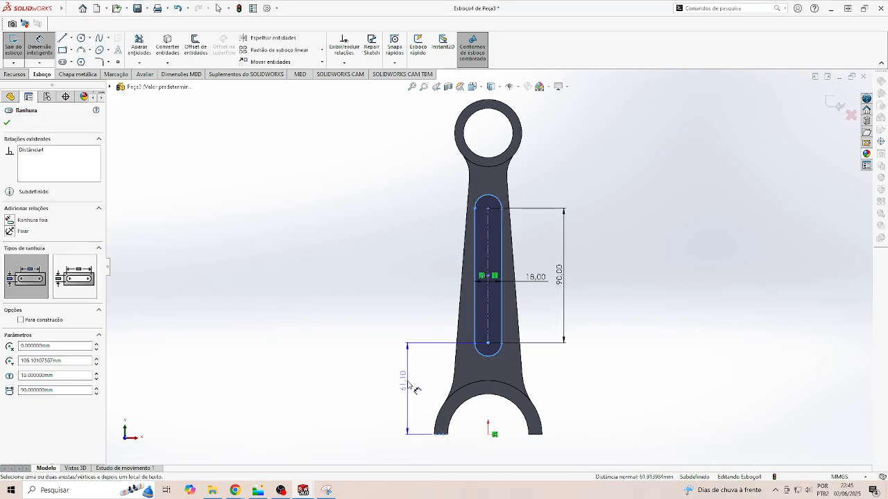
left_click(412, 389)
type("54")
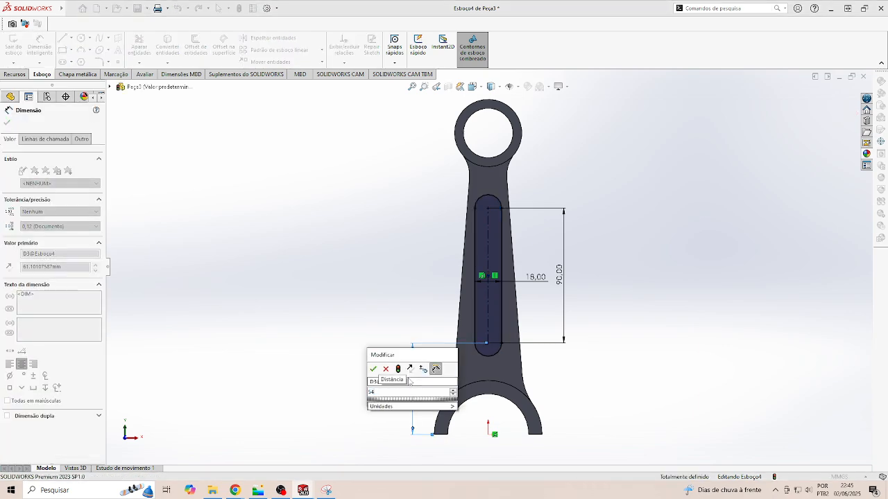
key("Return")
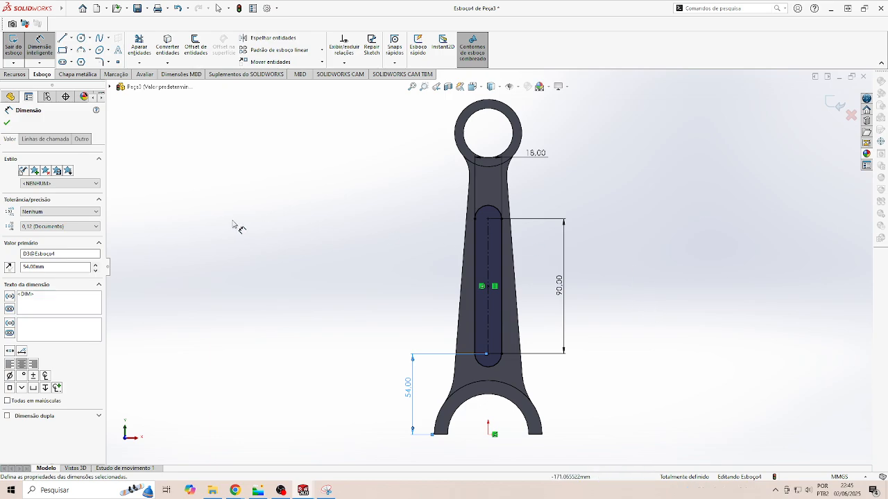
key("Escape")
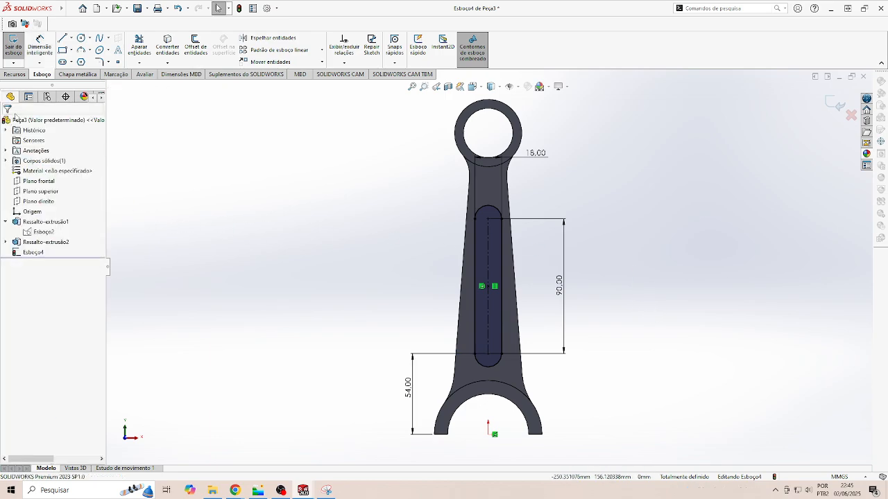
Step: Cut the slot region into the shank with a blind extruded cut 4 mm deep and a 1° draft
left_click(15, 74)
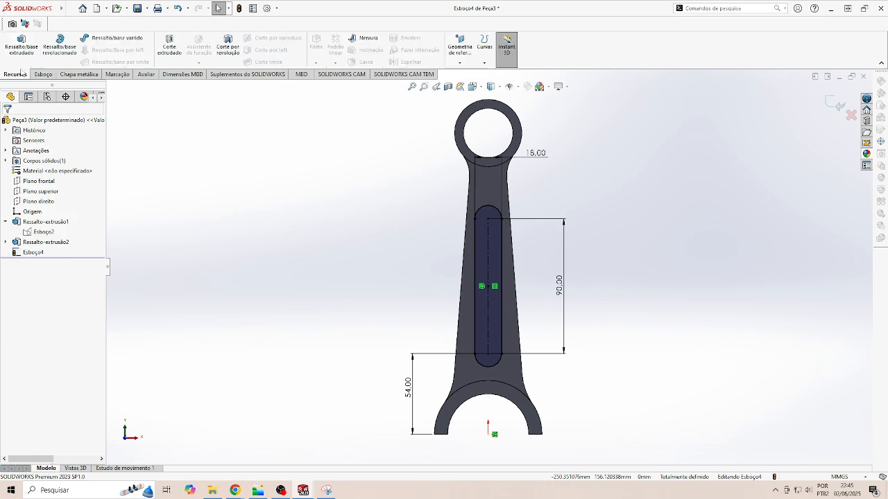
left_click(169, 45)
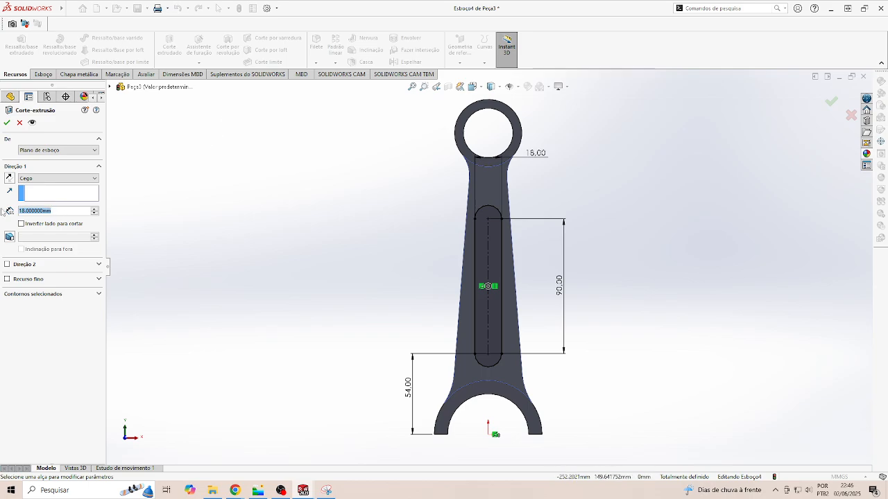
type("4")
key("Return")
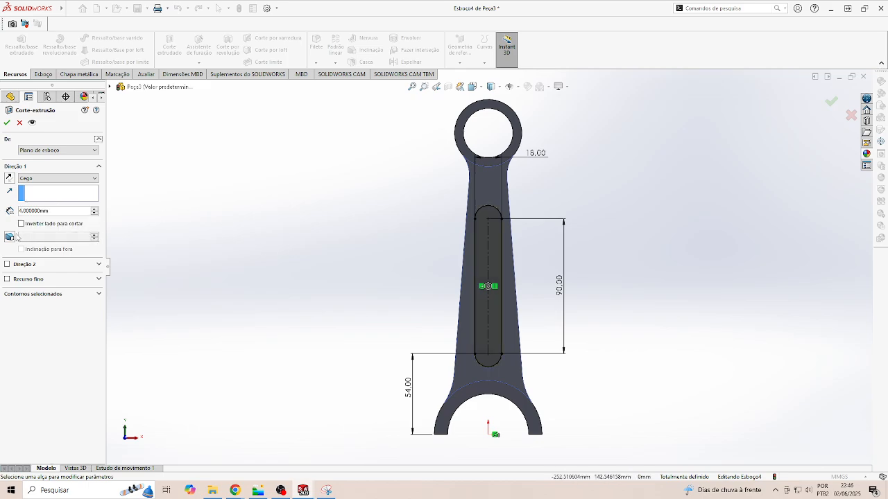
left_click(9, 237)
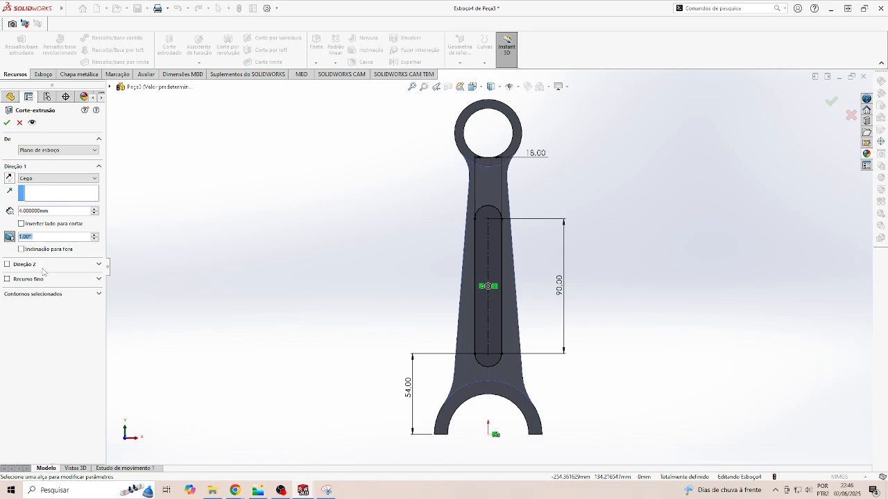
left_click(98, 294)
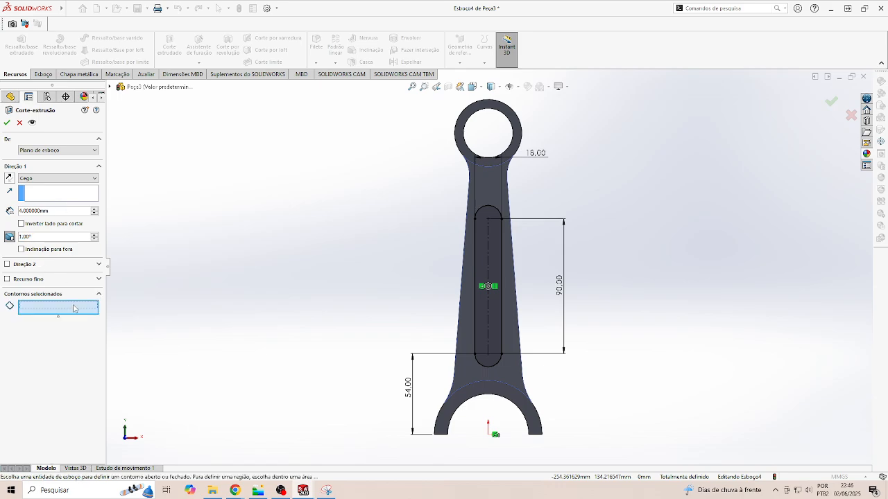
left_click(493, 260)
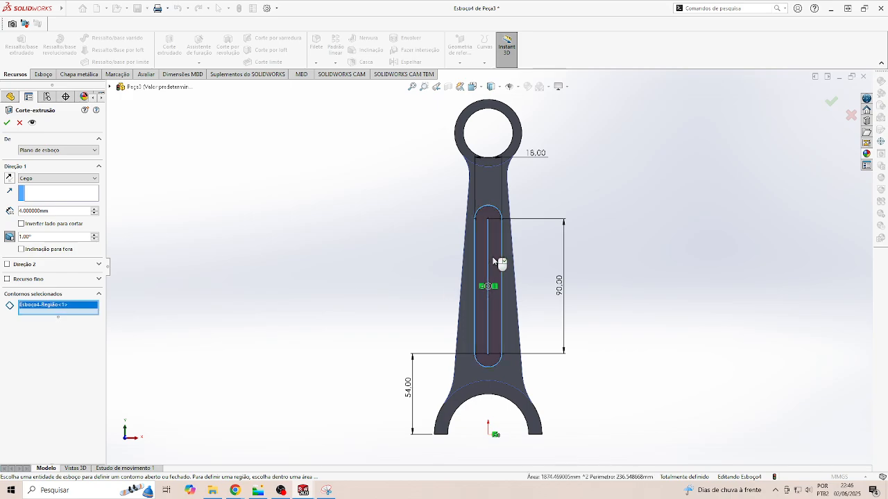
middle_click_drag(489, 271, 548, 302)
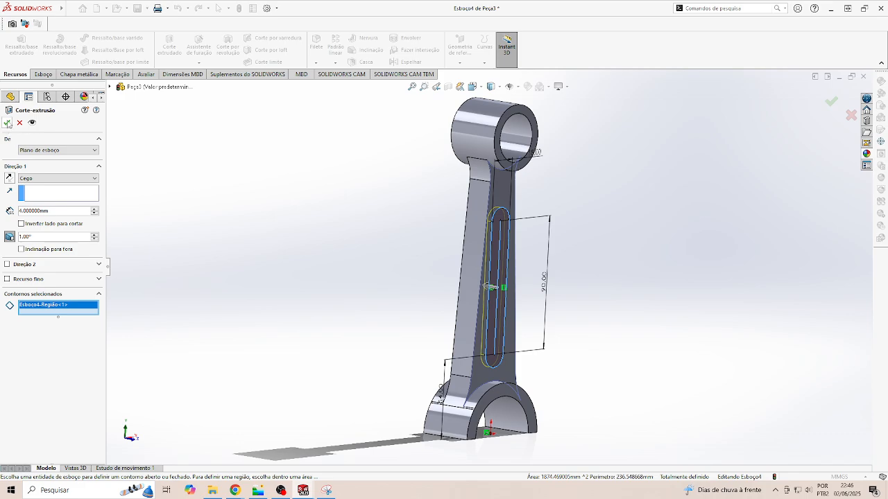
left_click(7, 122)
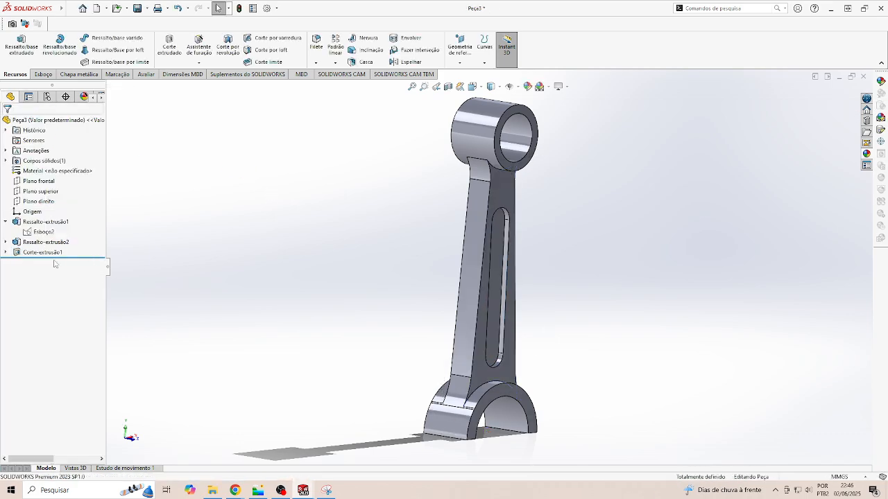
Step: Mirror the slot cut about the front plane onto the opposite side of the shank
left_click(39, 253)
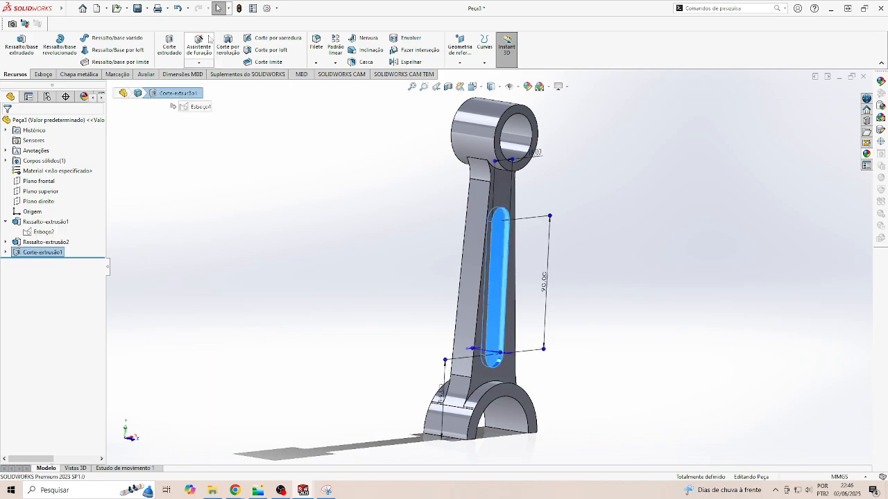
left_click(336, 62)
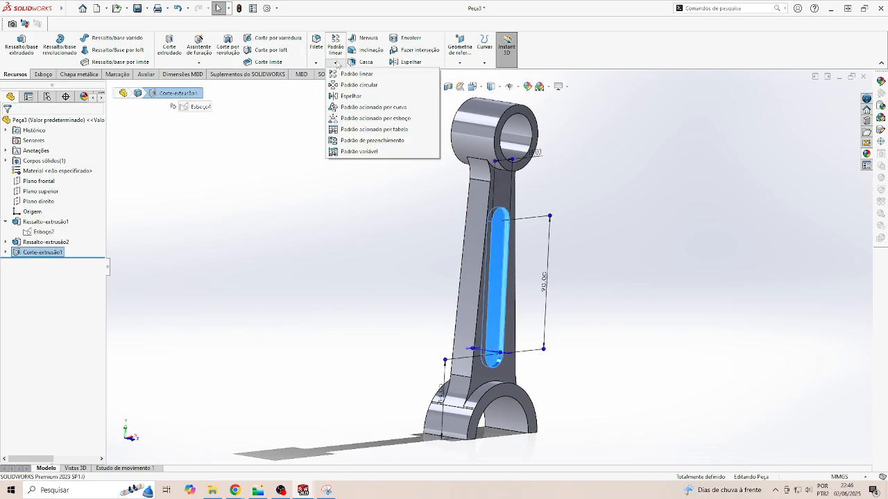
left_click(352, 98)
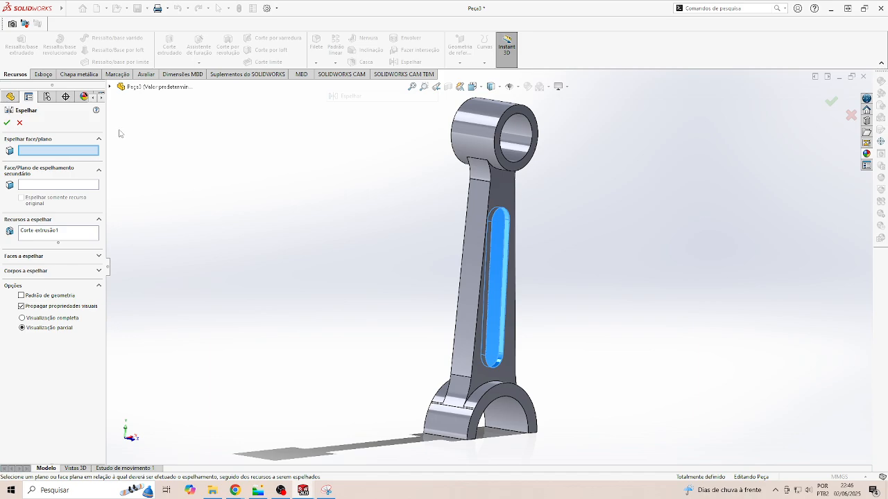
left_click(109, 88)
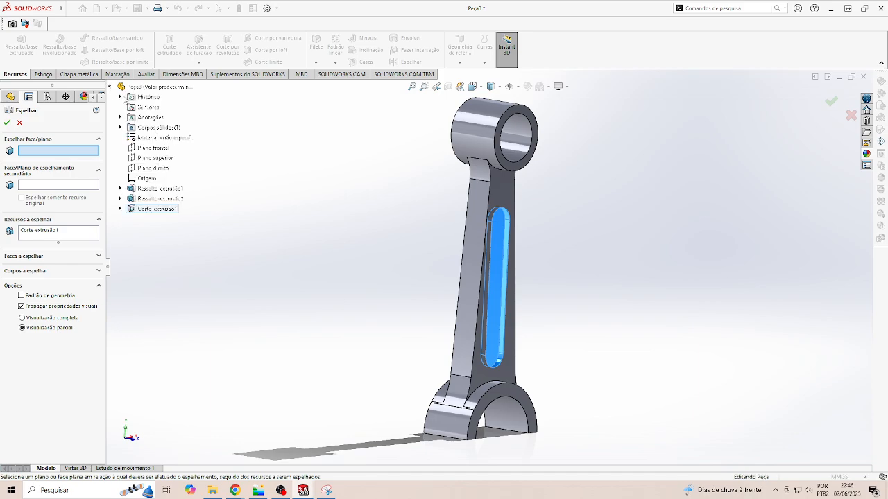
left_click(148, 150)
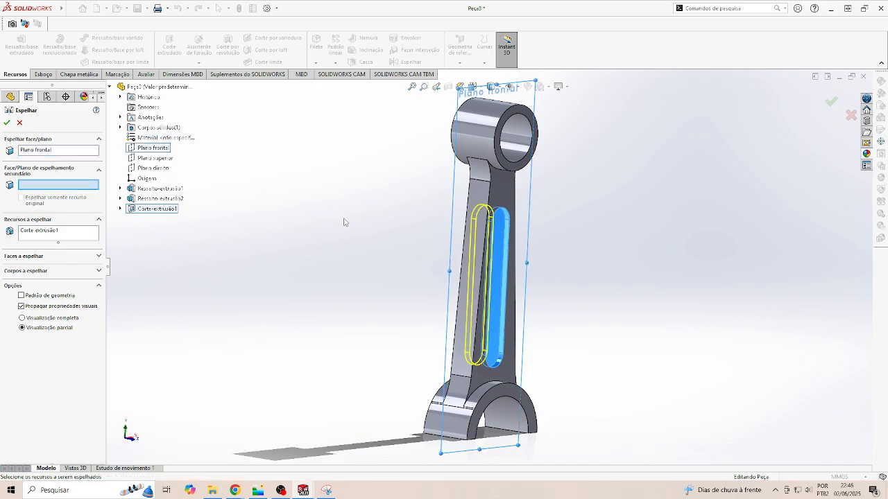
middle_click_drag(298, 209, 389, 246)
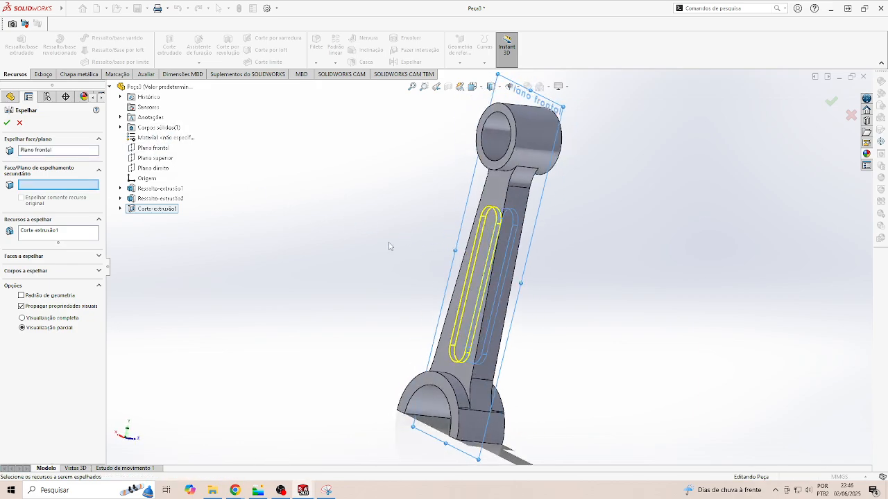
left_click(7, 124)
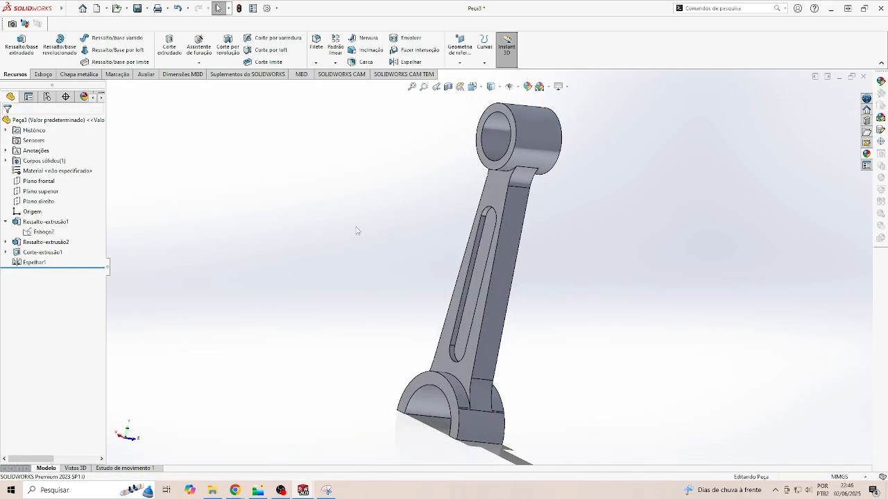
Step: Start a new sketch on the front plane, viewed face-on
middle_click_drag(358, 232, 305, 243)
scroll(479, 343, "down", 3)
scroll(478, 343, "up", 1)
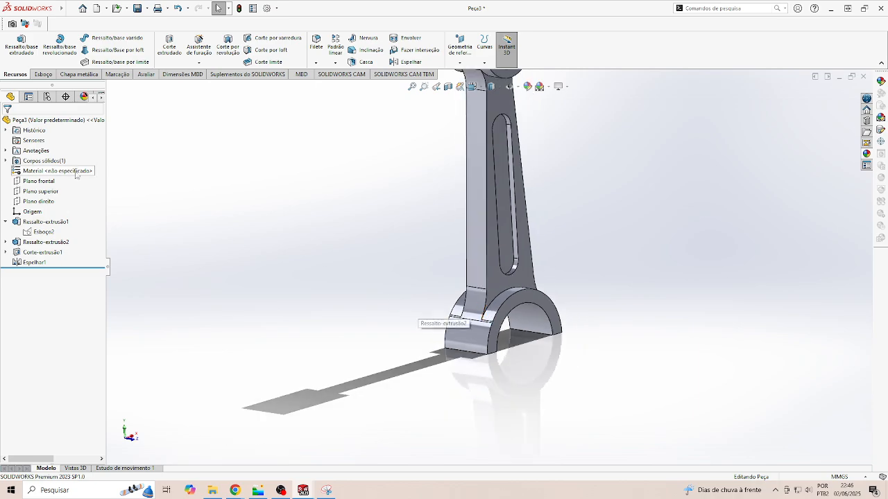
left_click(46, 183)
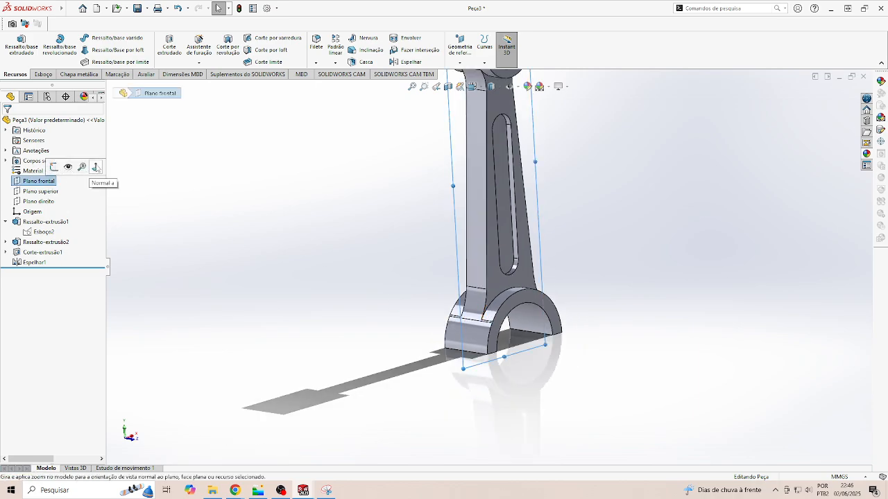
left_click(99, 163)
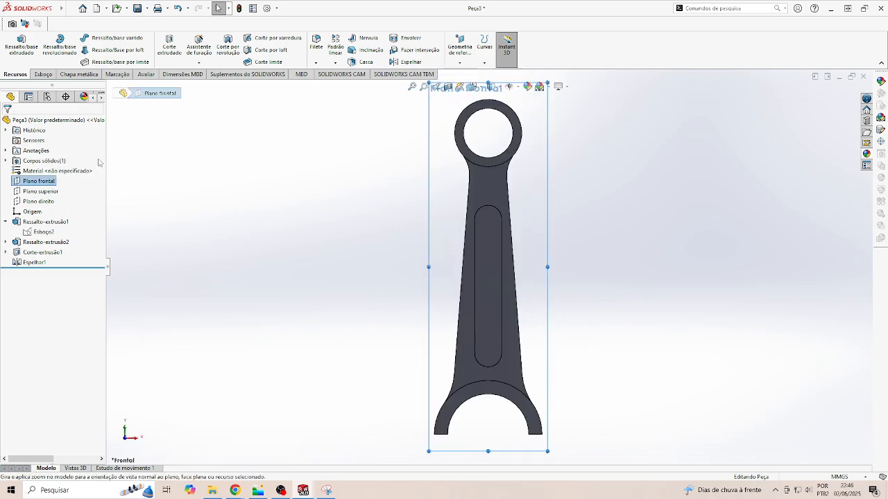
left_click(39, 181)
left_click(42, 168)
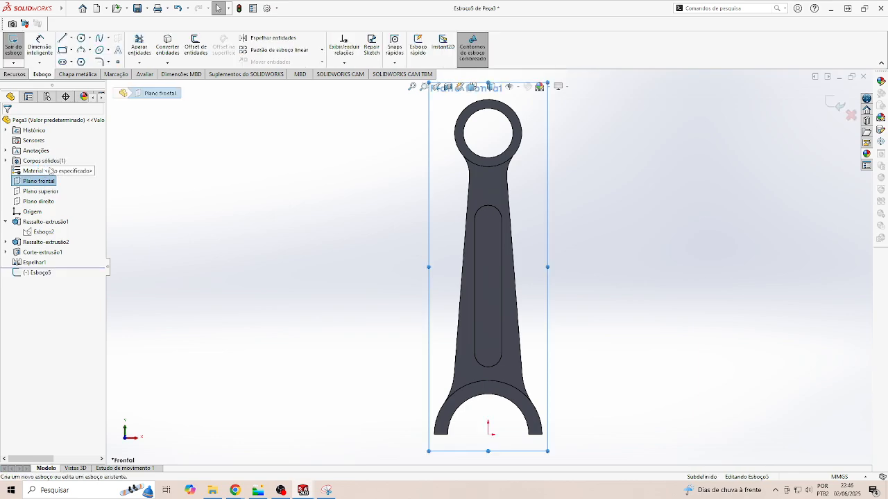
scroll(477, 299, "down", 3)
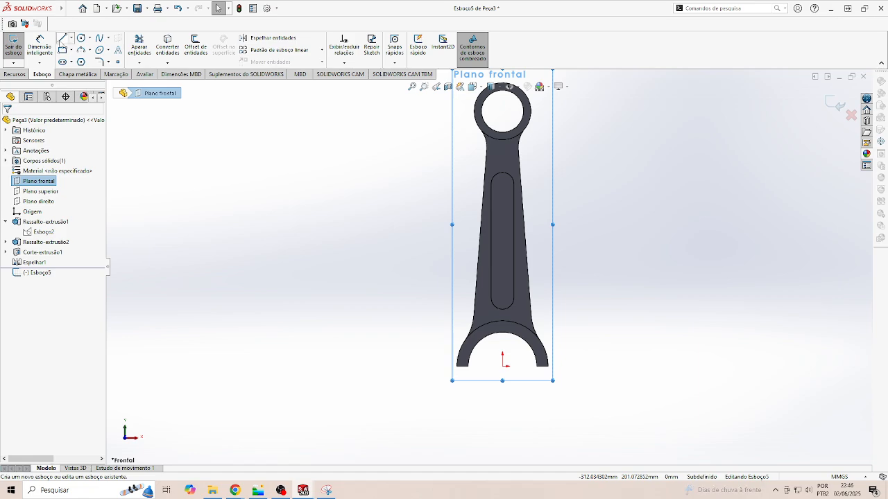
Step: Sketch an open line profile around the big end from one inner bottom corner to the other, about 30 mm tall, with both sides vertical
left_click(62, 38)
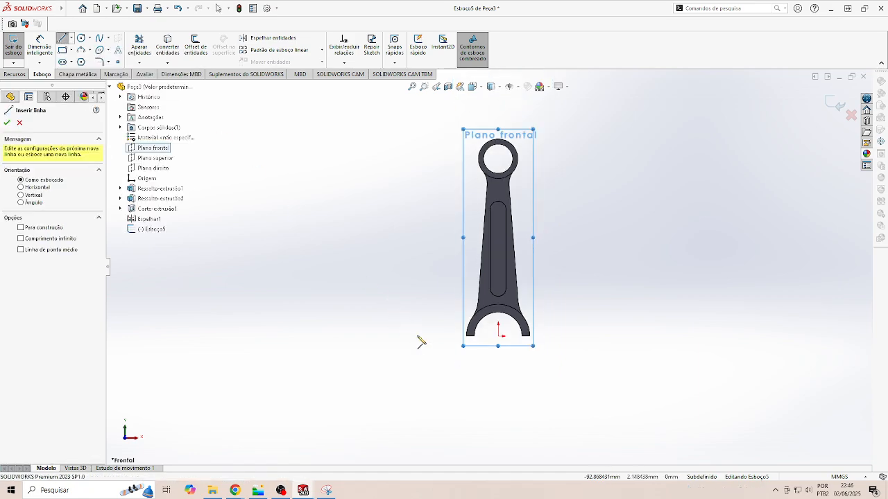
scroll(454, 348, "down", 5)
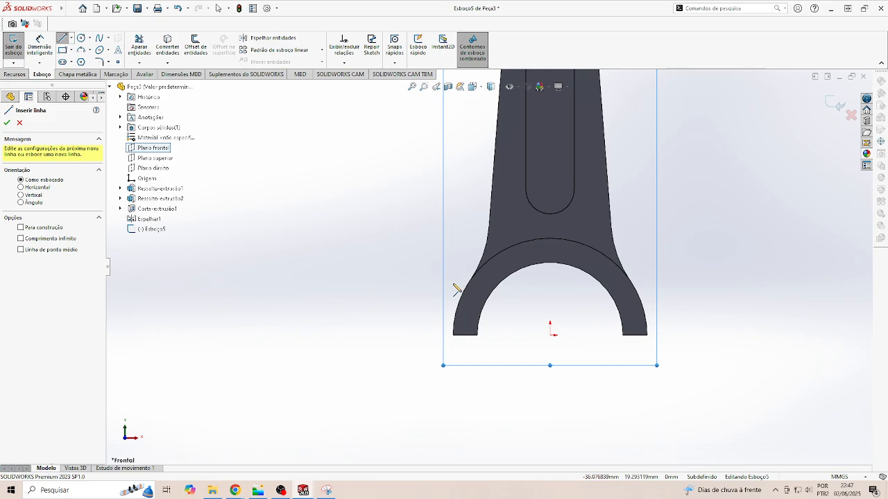
left_click(477, 336)
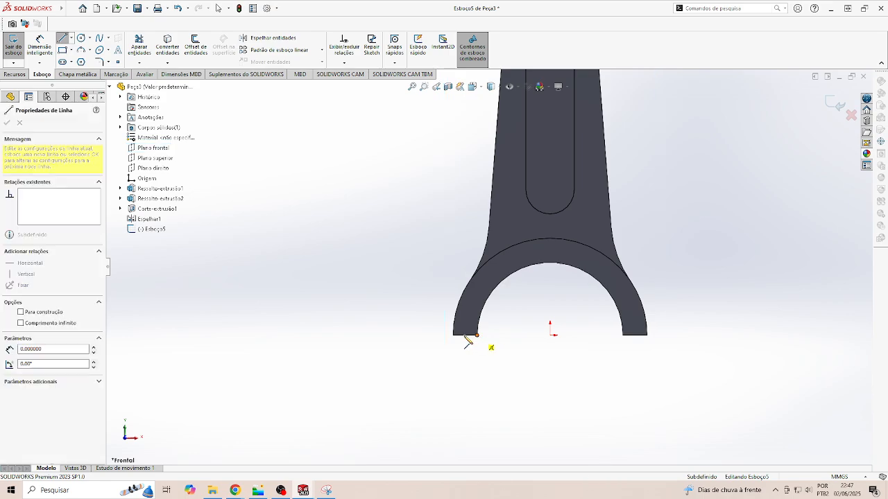
left_click(453, 336)
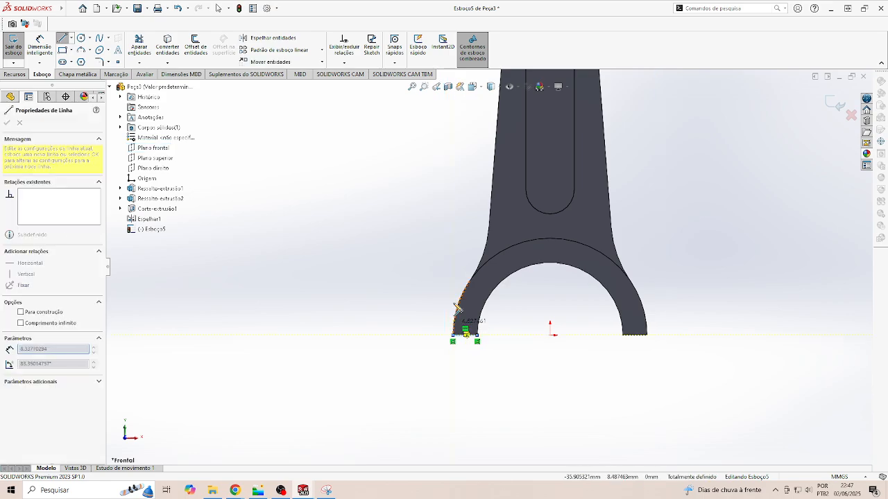
left_click(454, 255)
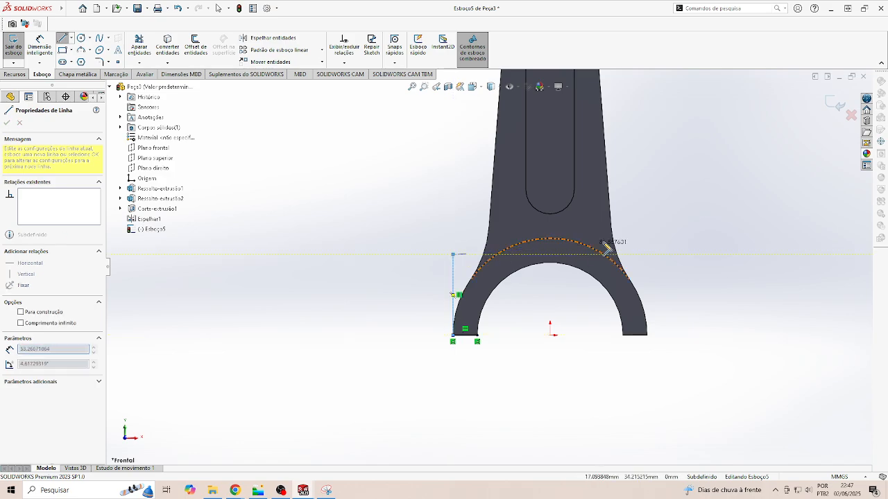
left_click(647, 255)
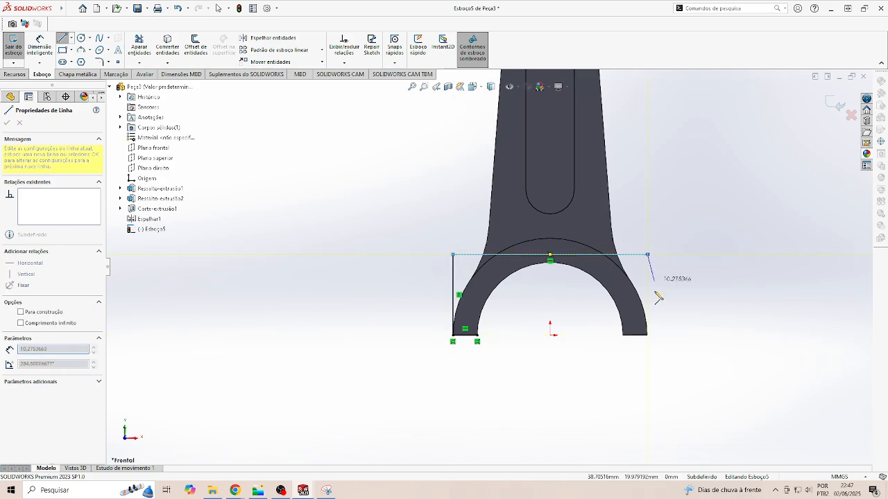
double_click(647, 340)
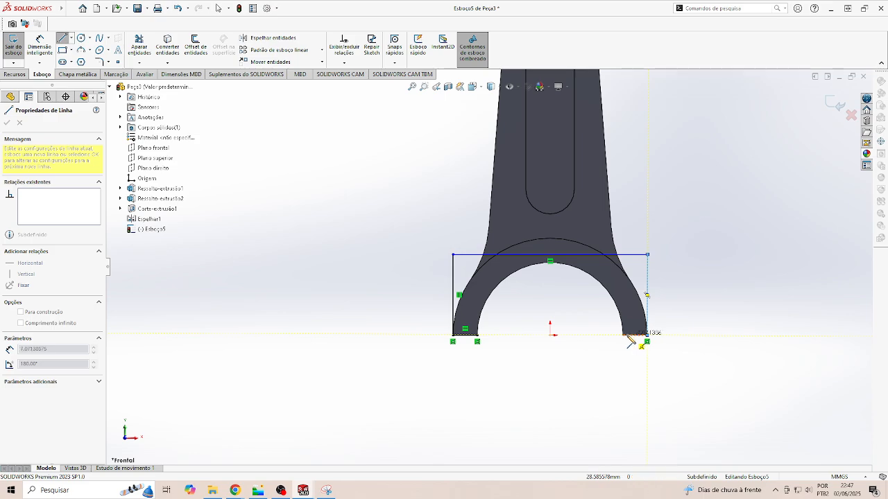
left_click(624, 335)
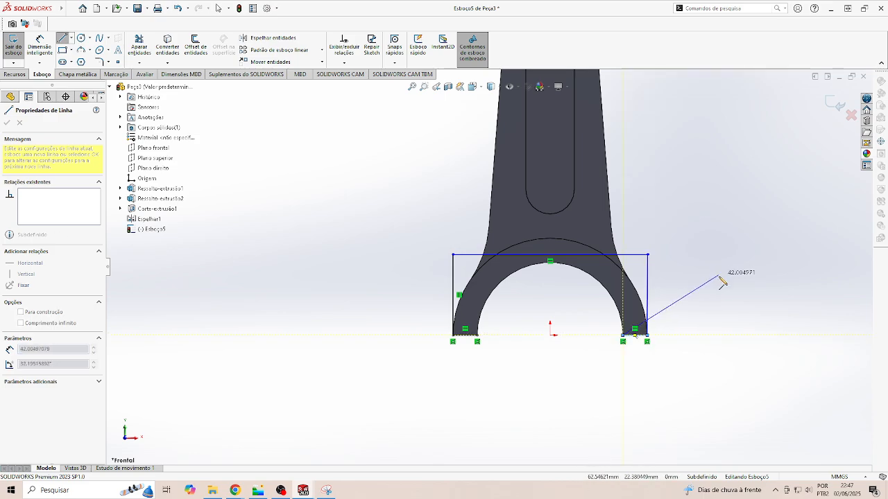
key("Escape")
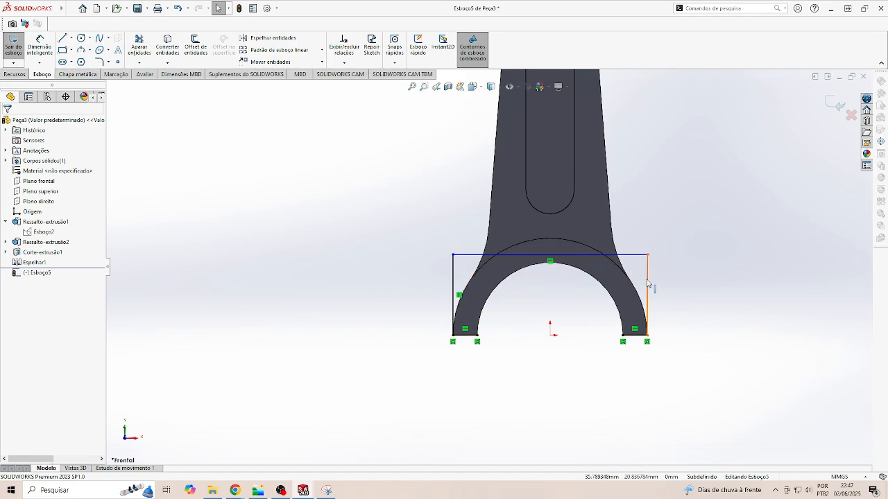
left_click(647, 279)
left_click(687, 178)
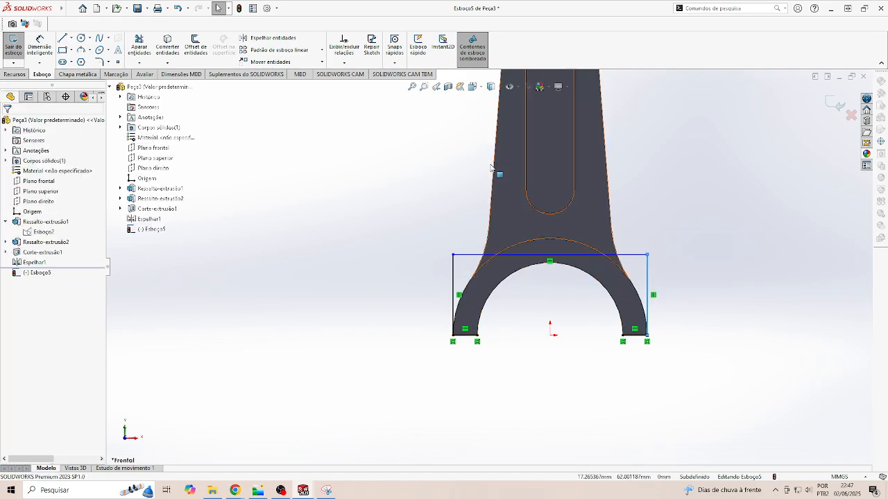
left_click(40, 45)
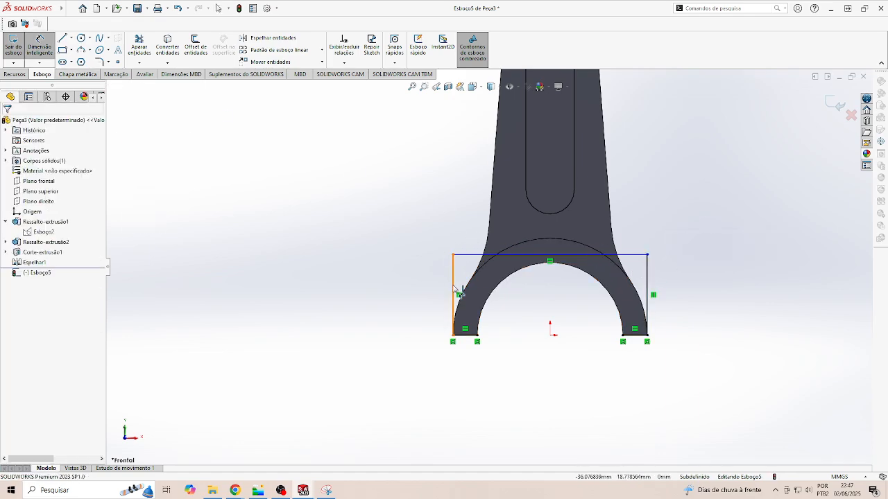
left_click(456, 294)
left_click(650, 295)
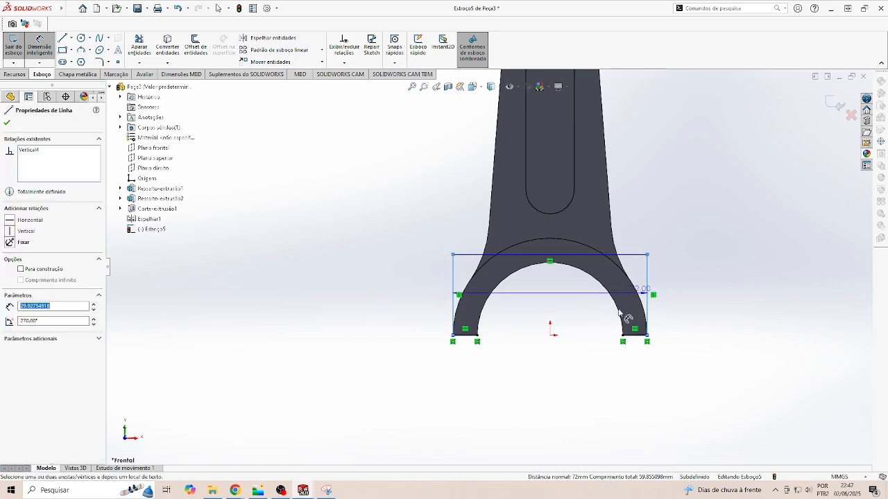
key("Escape")
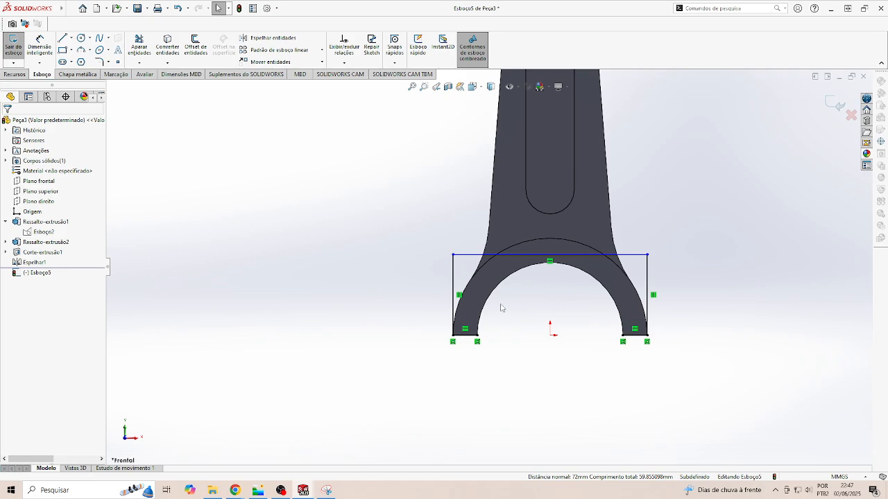
Step: Dimension the profile's left vertical line at 30 mm
left_click(40, 45)
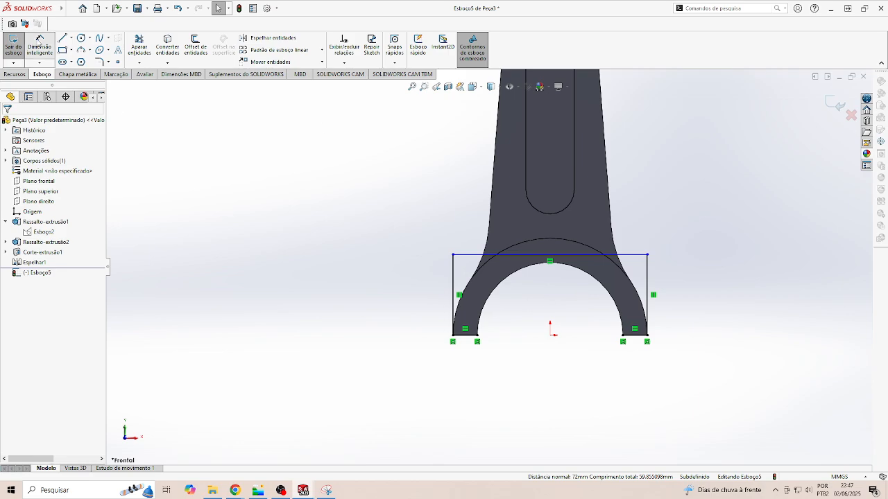
left_click(455, 301)
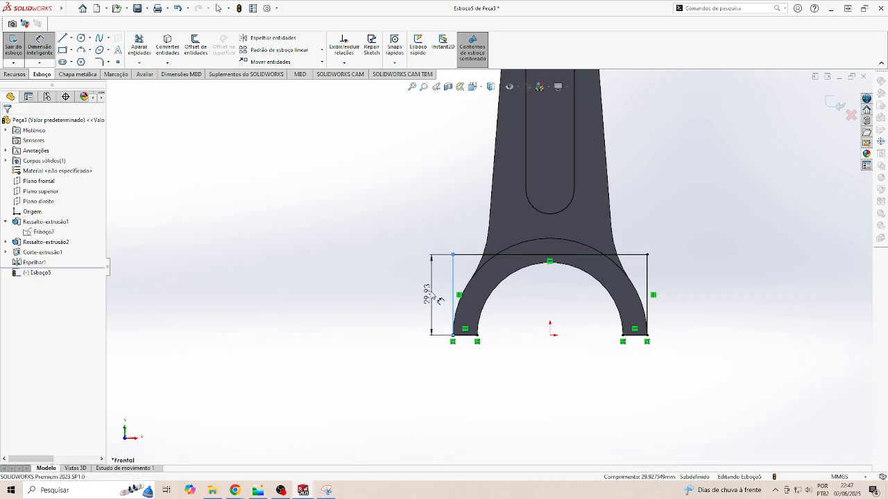
left_click(430, 295)
type("30")
key("Return")
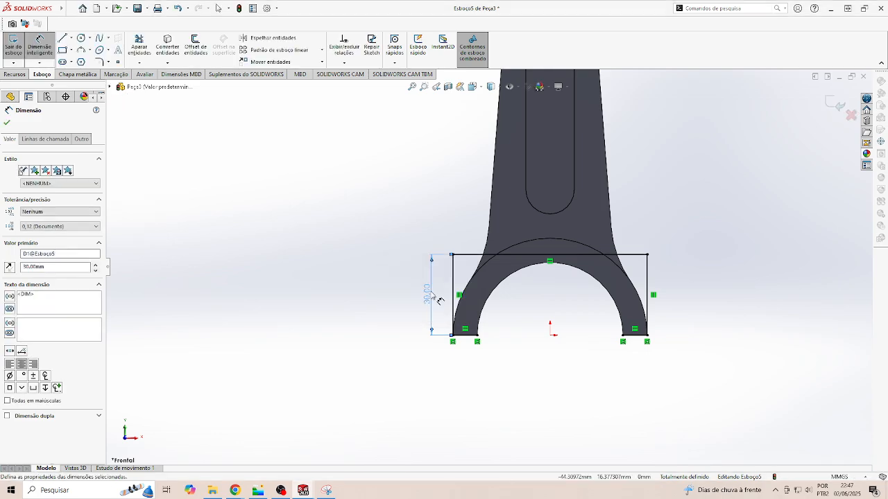
key("Escape")
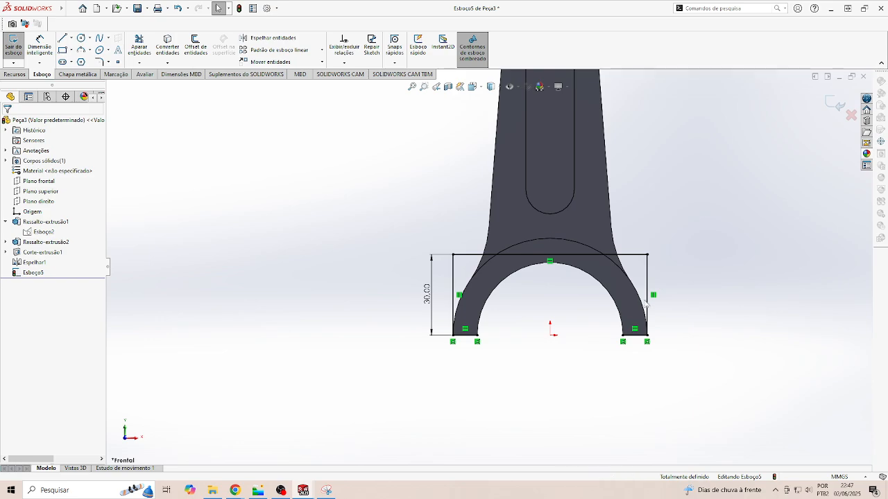
Step: Convert the big end's inner semicircular edge into the sketch to close the profile
left_click(600, 287)
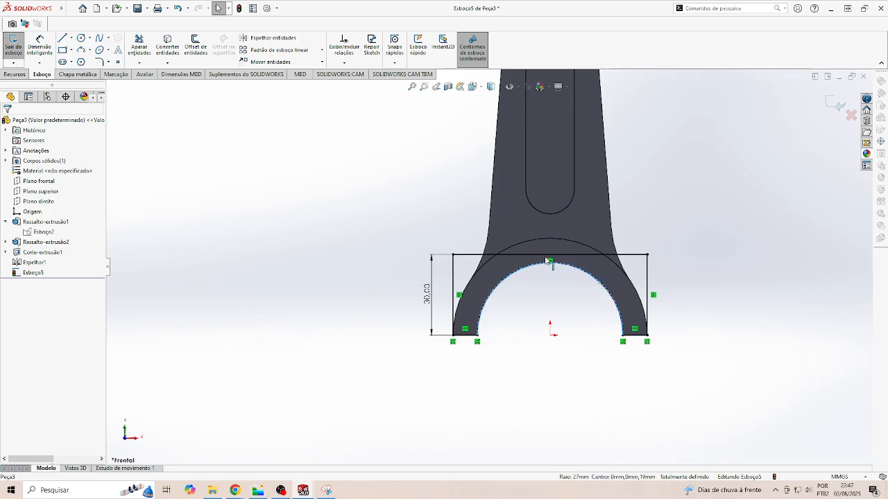
left_click(168, 45)
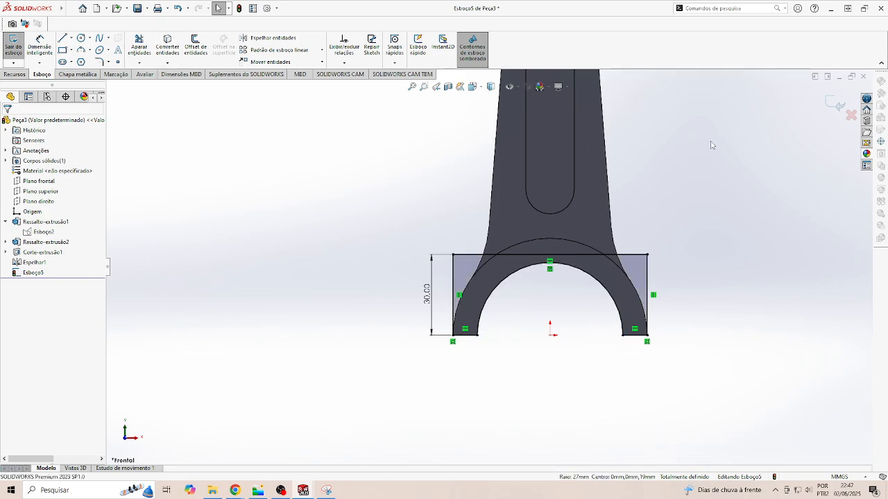
scroll(498, 310, "down", 3)
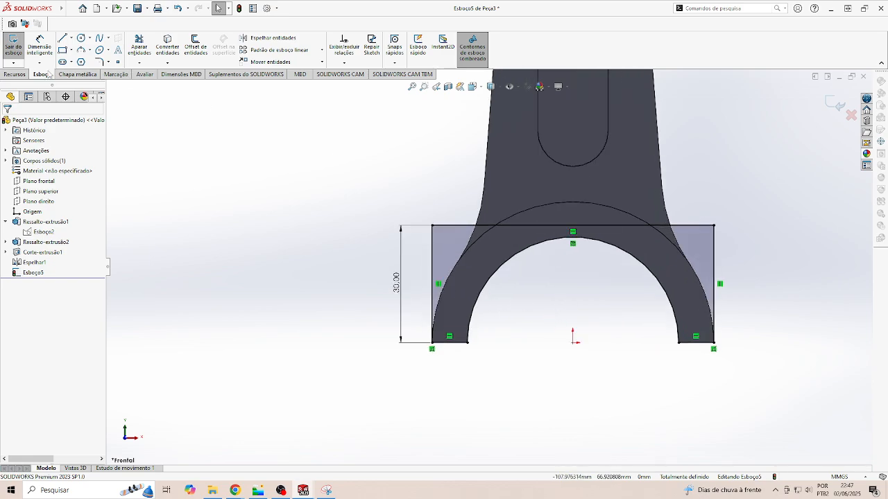
Step: Extrude the closed big-end profile 18 mm as a mid-plane boss merged with the rod
left_click(15, 74)
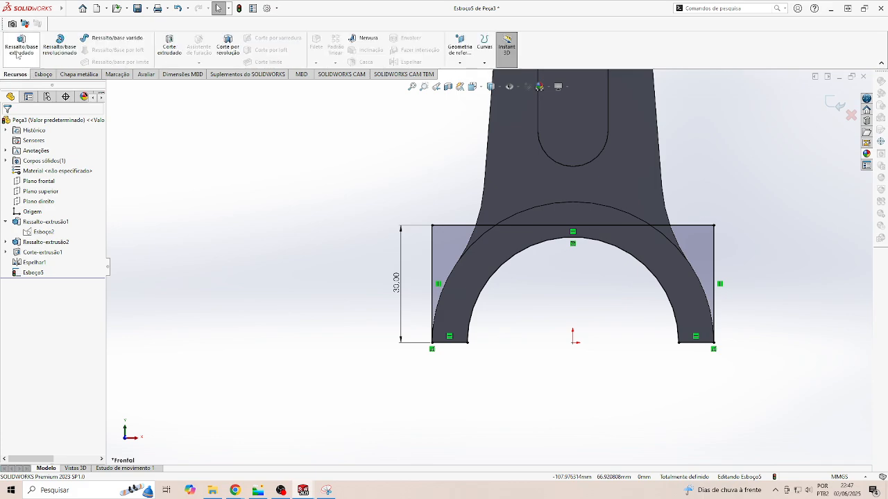
left_click(19, 46)
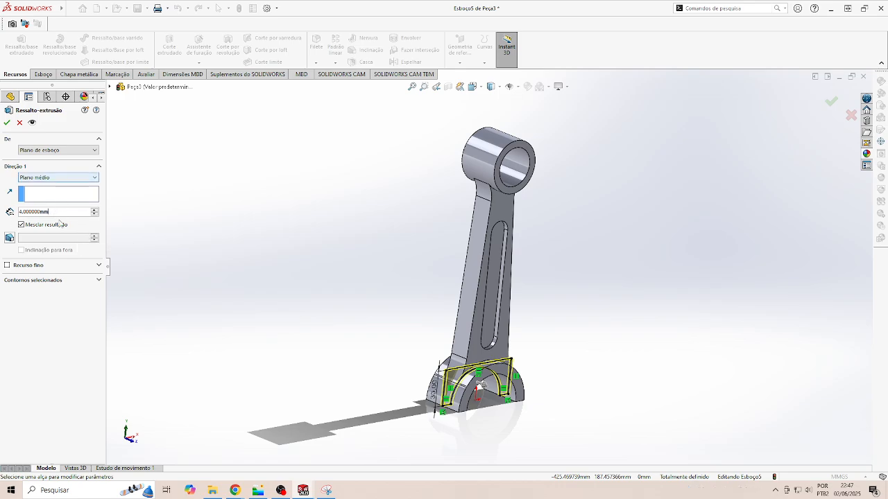
type("10")
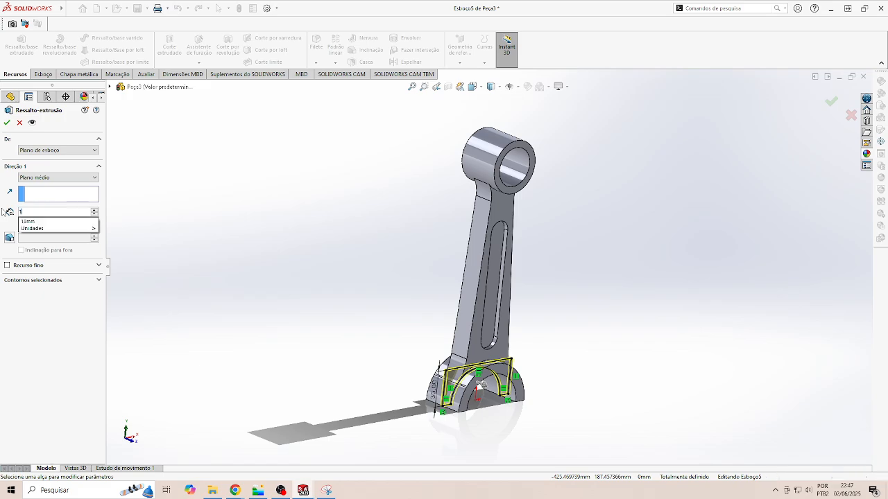
key("Return")
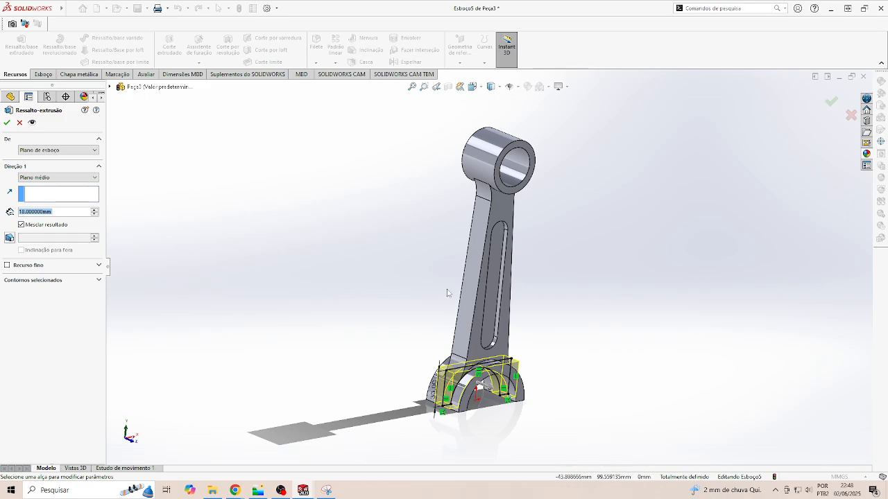
scroll(515, 388, "down", 3)
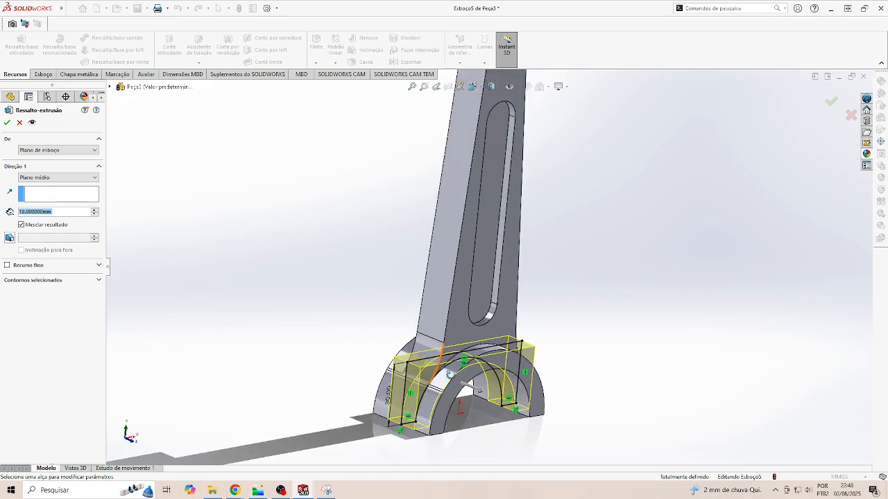
mouse_move(411, 387)
middle_mouse_down()
mouse_move(480, 391)
mouse_move(418, 397)
middle_mouse_up()
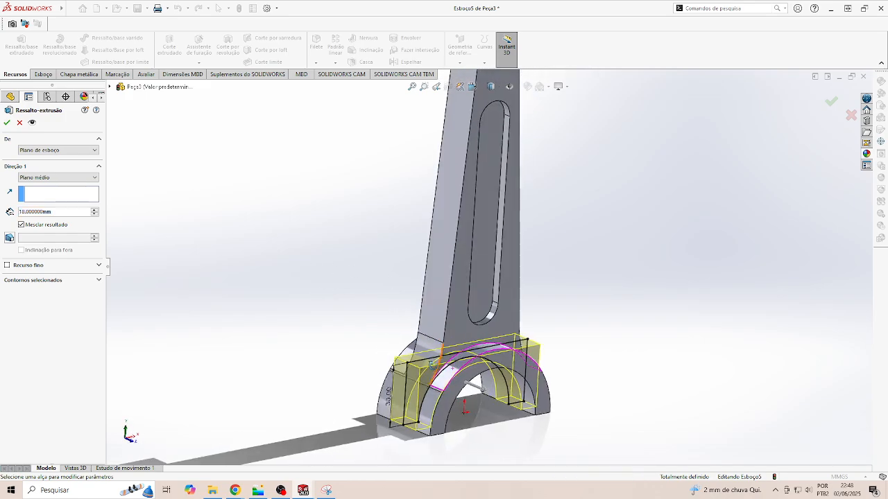
left_click(7, 123)
scroll(388, 299, "up", 5)
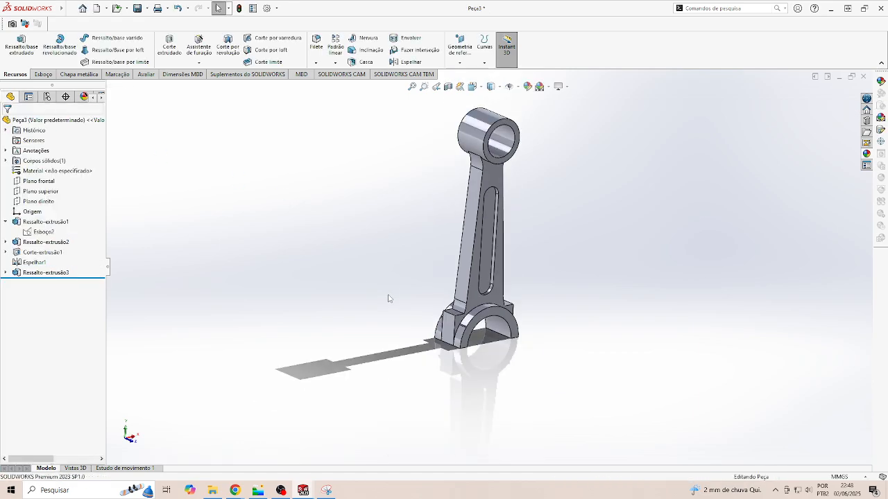
Step: Examine the squared big-end block and view its left shoulder's upper face head-on
scroll(479, 300, "down", 2)
middle_click_drag(478, 300, 458, 305)
scroll(456, 306, "down", 3)
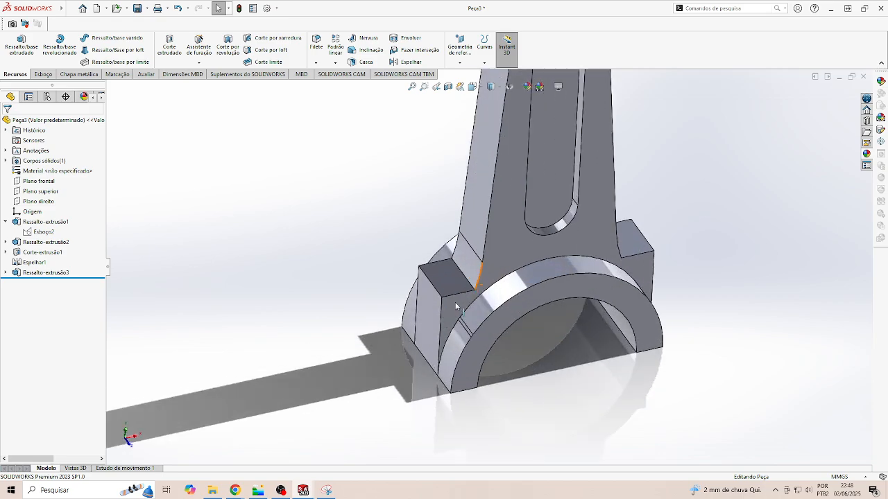
left_click(446, 288)
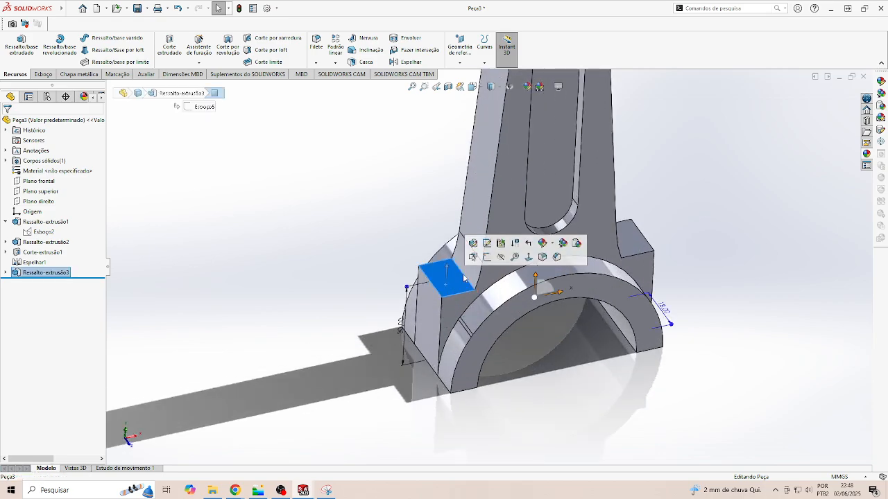
left_click(530, 258)
scroll(528, 232, "up", 3)
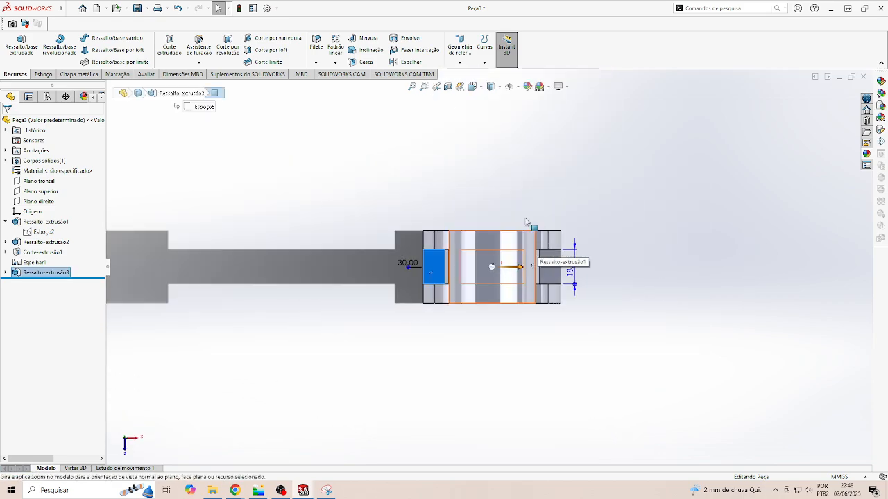
left_click(489, 167)
scroll(424, 283, "down", 3)
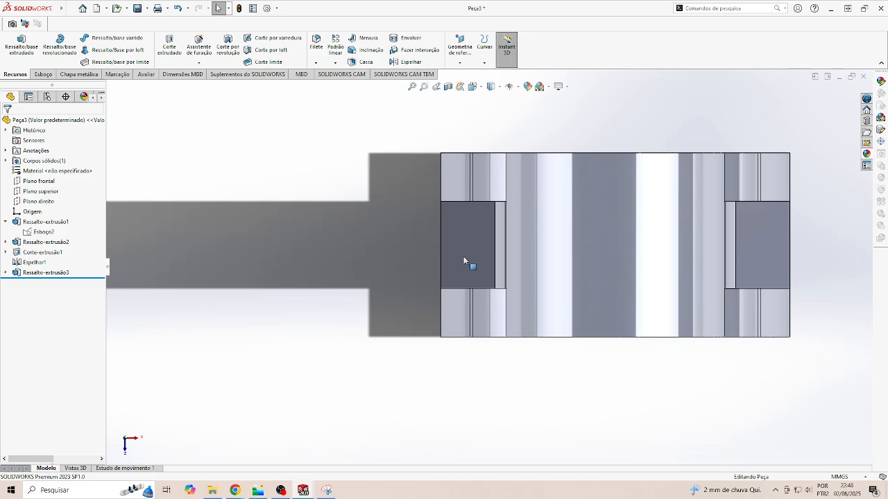
mouse_move(465, 257)
middle_mouse_down()
mouse_move(476, 224)
mouse_move(469, 258)
middle_mouse_up()
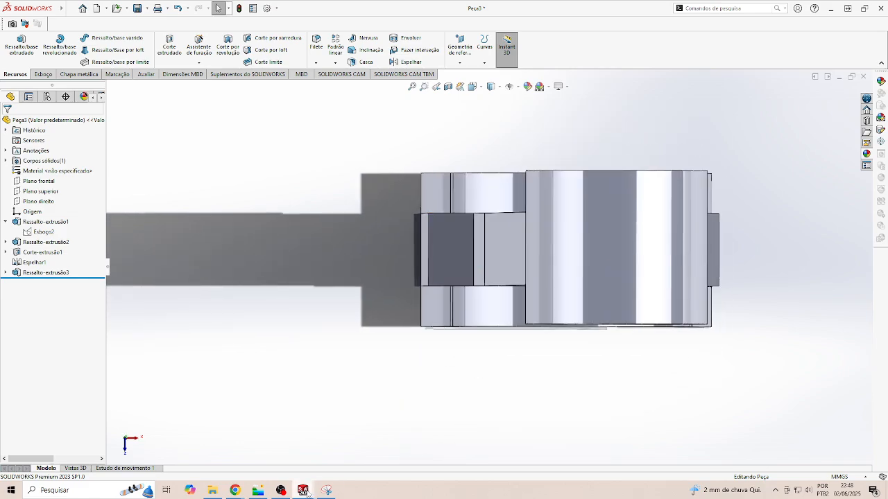
Step: Switch to the MONTAGEM_BIELA assembly, examine the rounded bolt lugs at the big end, and return to the part
mouse_move(307, 491)
left_click(293, 459)
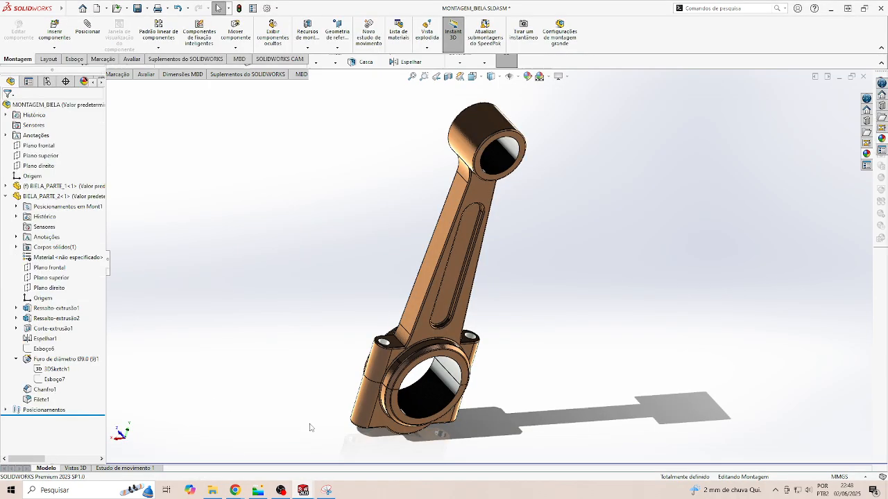
scroll(310, 428, "down", 6)
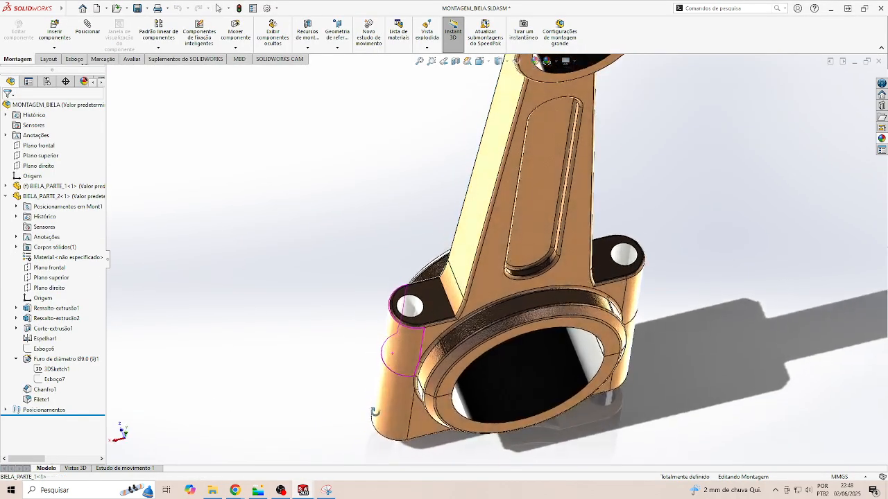
middle_click_drag(375, 412, 368, 391)
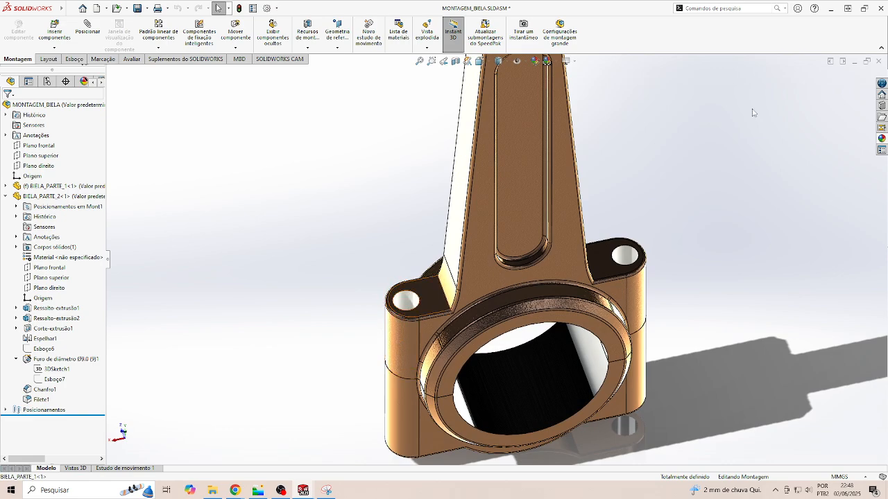
left_click(855, 63)
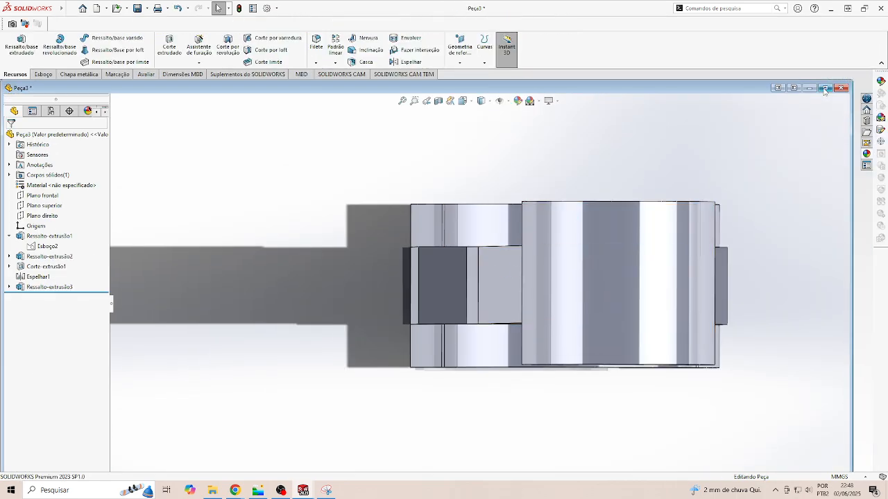
left_click(825, 89)
Step: Start a new sketch on the upper face of the big-end block's left shoulder, viewed face-on
scroll(538, 220, "down", 2)
middle_click_drag(538, 221, 530, 236)
scroll(509, 247, "up", 3)
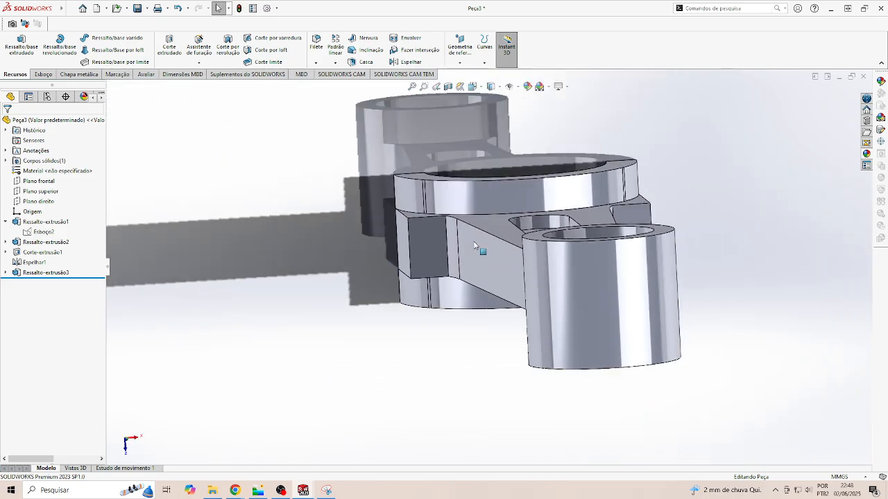
left_click(430, 241)
left_click(509, 208)
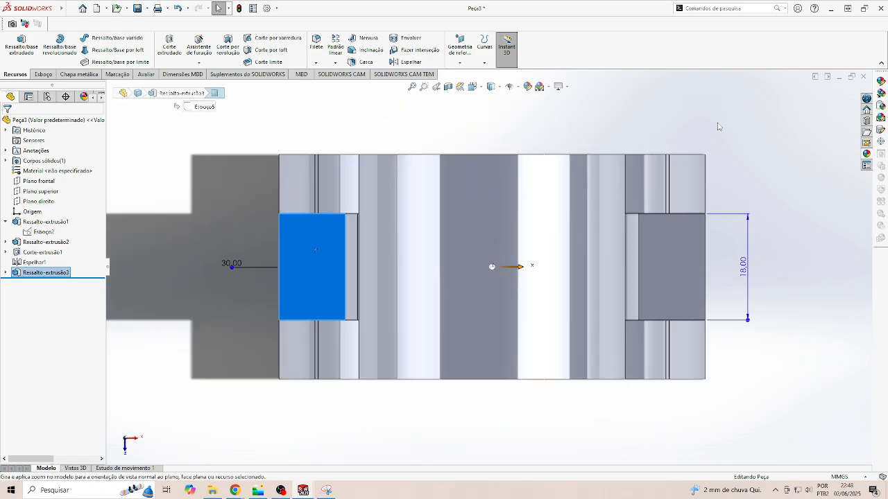
left_click(718, 126)
left_click(313, 272)
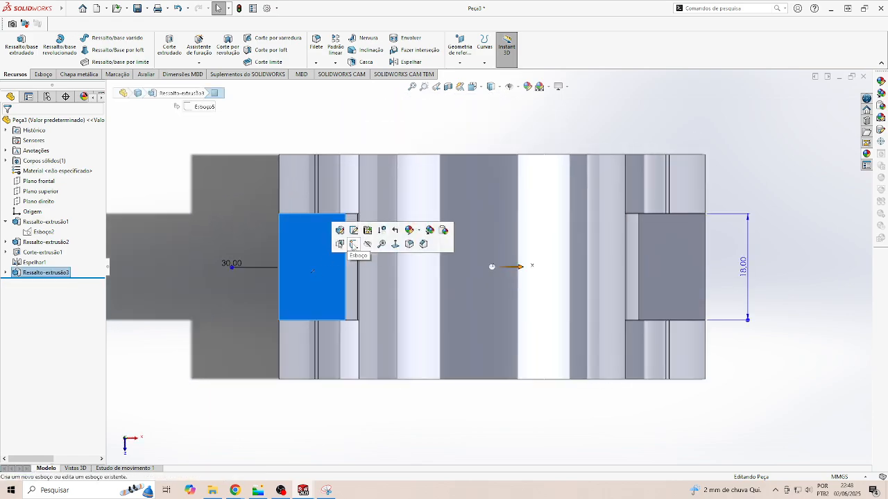
left_click(354, 244)
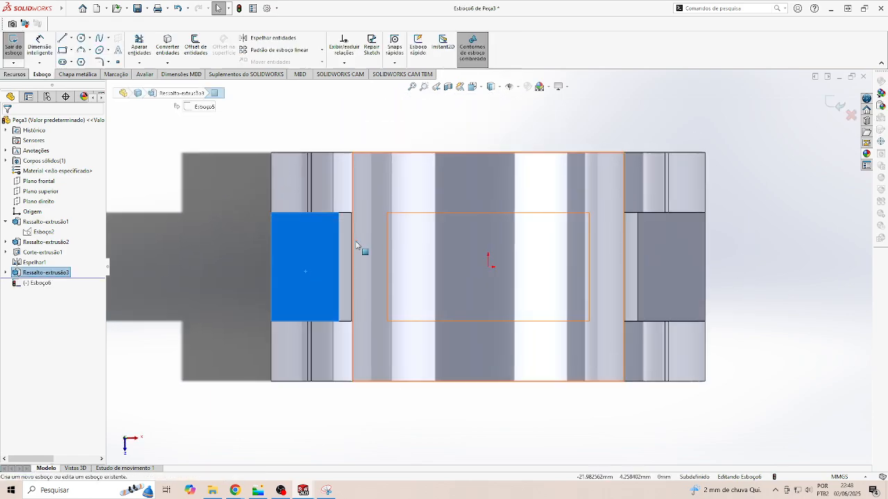
Step: Sketch a three-point arc of about 9.3 mm radius between the shoulder face's two outer corners, bulging outward
left_click(81, 51)
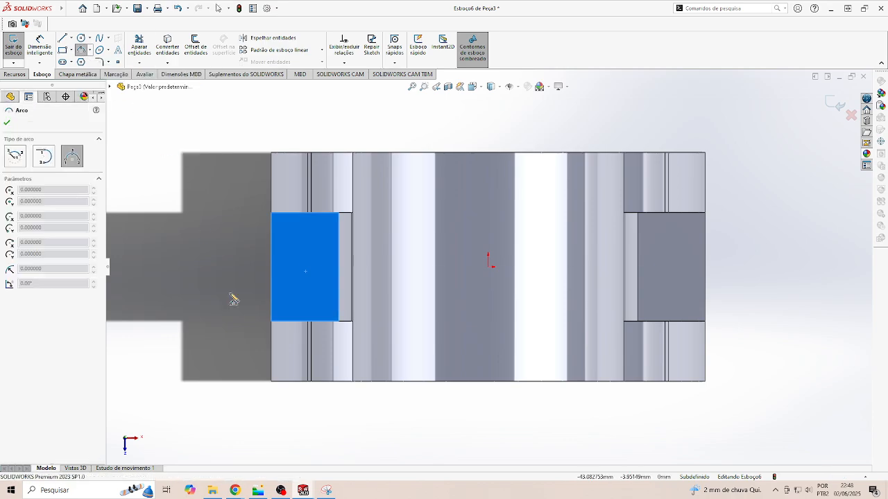
left_click(271, 323)
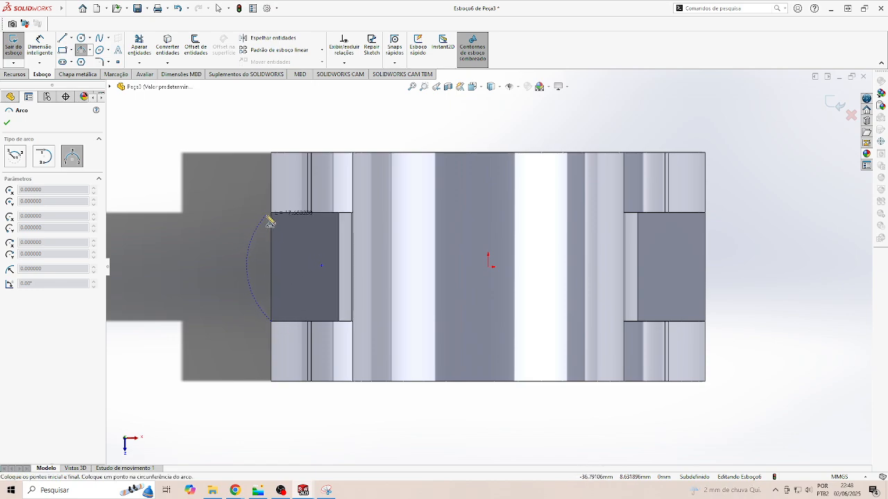
left_click(271, 214)
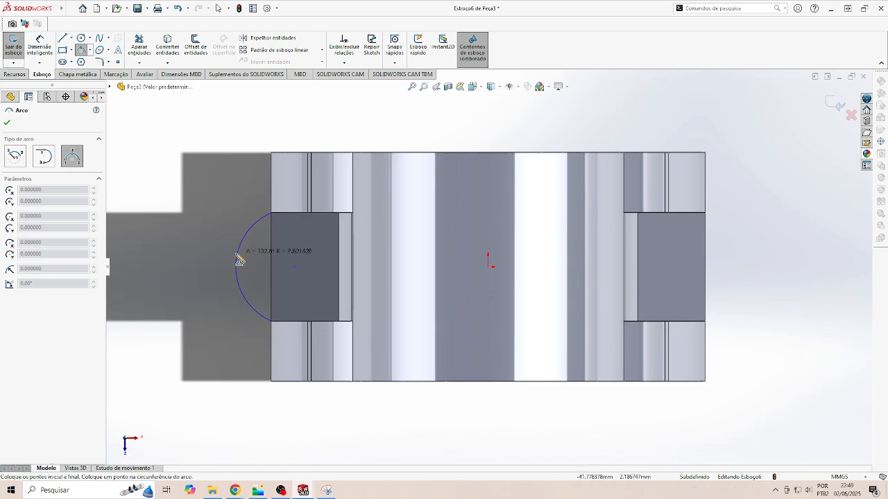
left_click(234, 263)
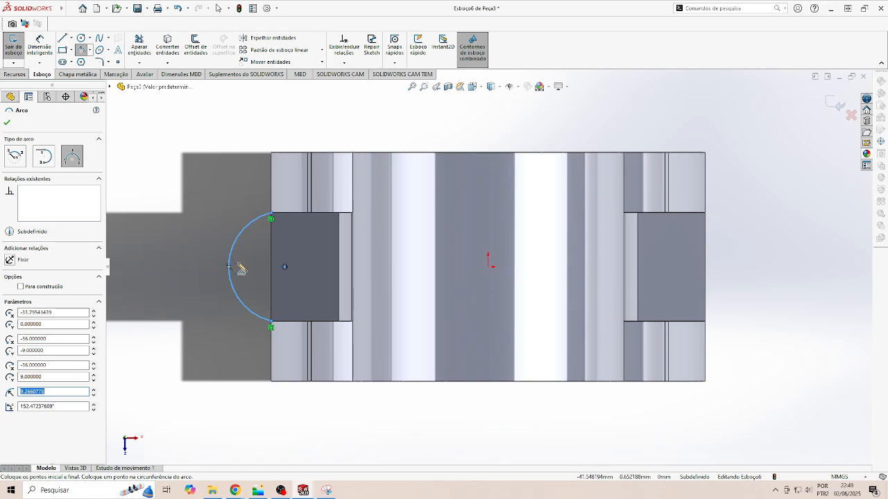
key("Escape")
Step: Dimension the arc's radius at 9 mm
left_click(42, 45)
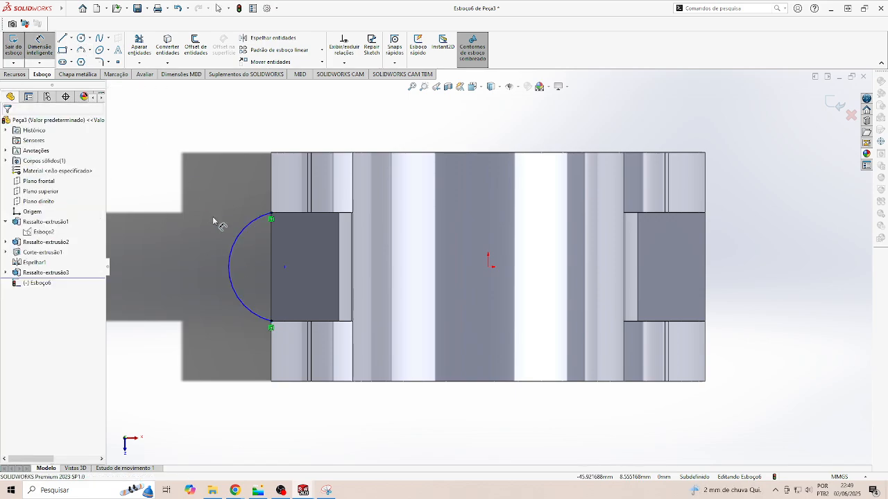
left_click(230, 261)
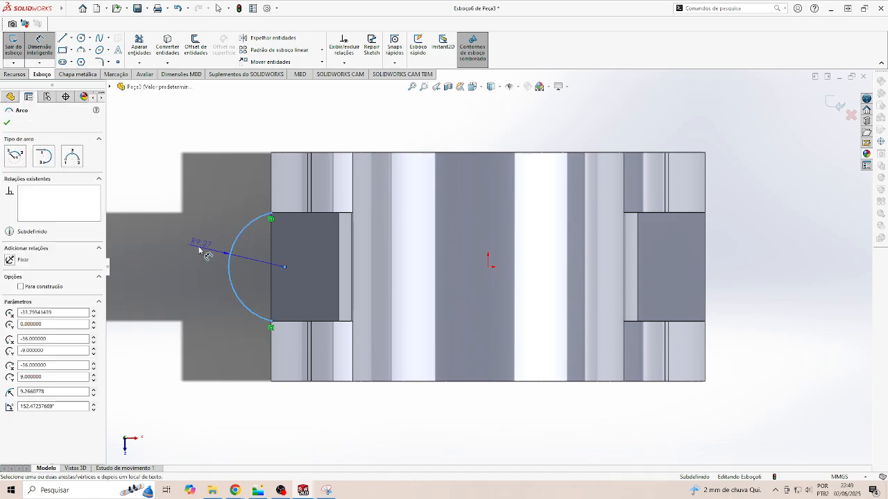
left_click(198, 244)
type("9")
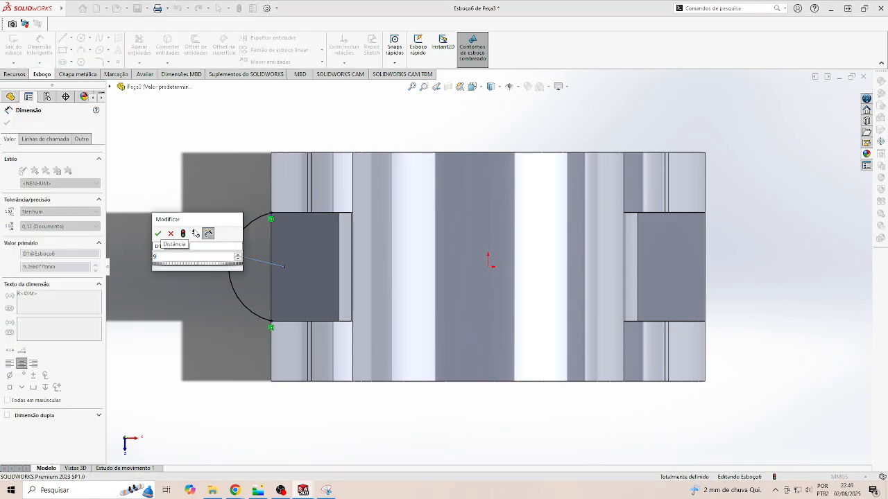
key("Return")
key("Escape")
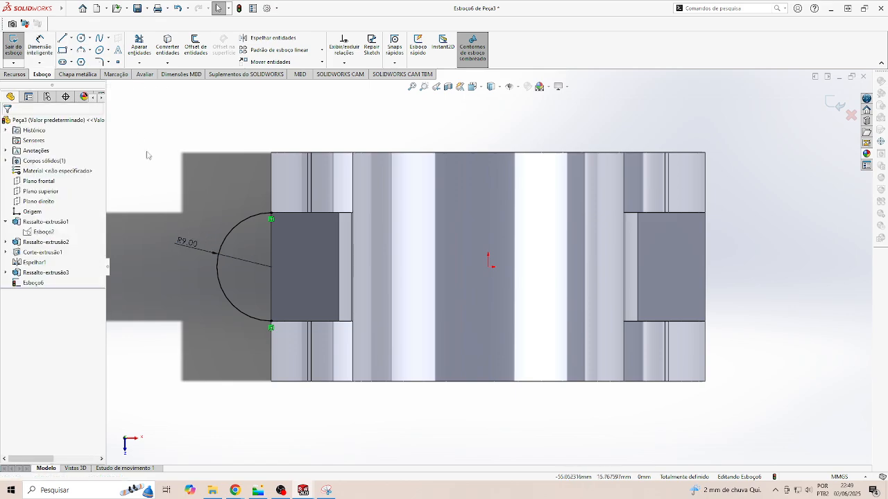
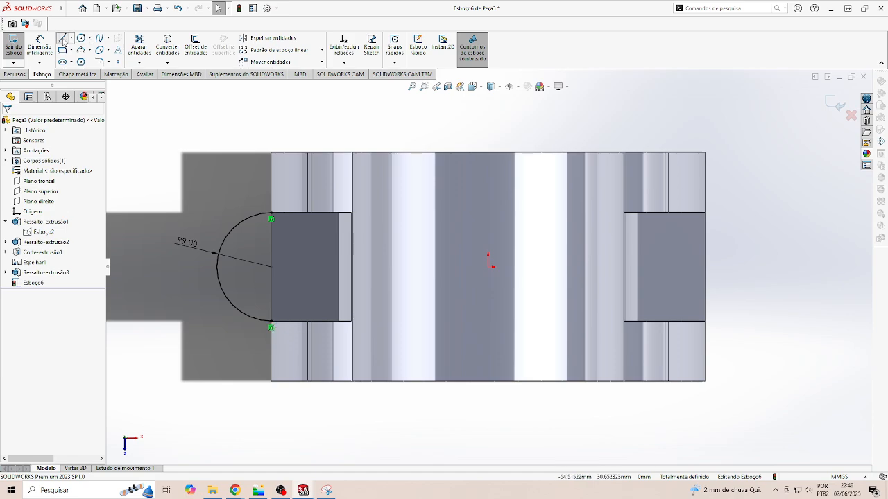
Step: Close the semicircular profile with a vertical line joining the arc's two endpoints
left_click(62, 39)
left_click(271, 321)
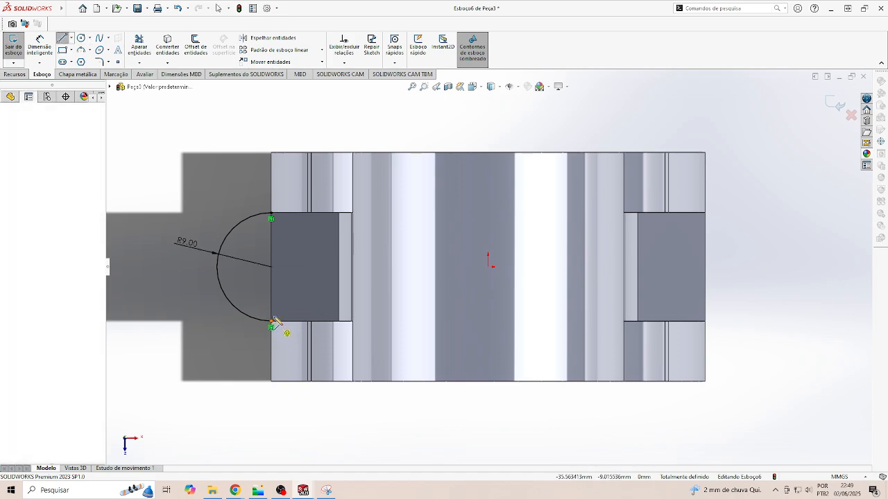
left_click(271, 218)
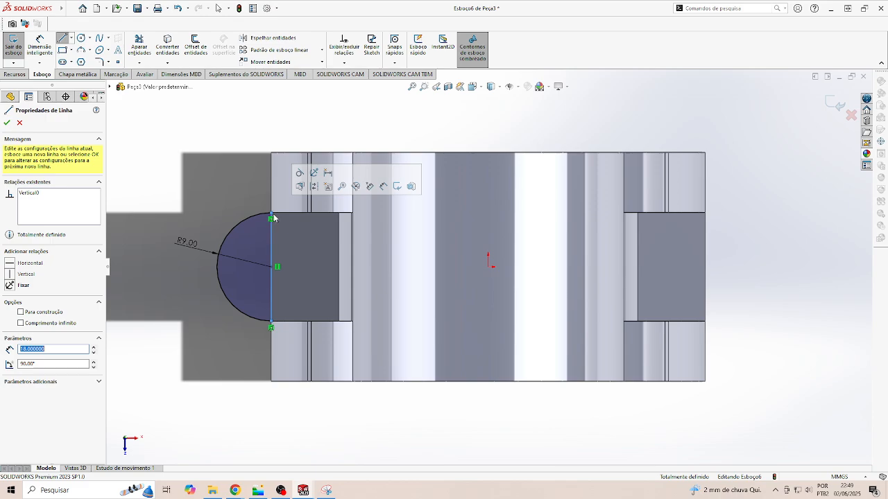
key("Escape")
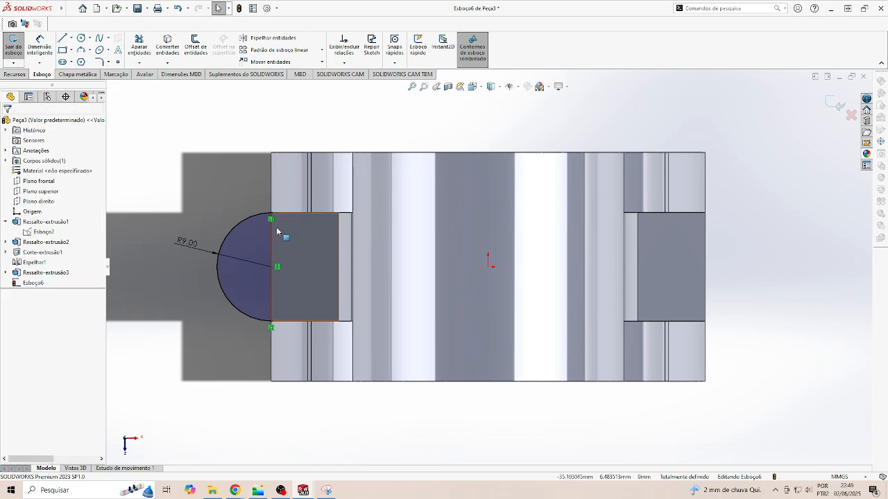
Step: Extrude the semicircular profile up to the big end's flat split face, merging it with the body as a rounded bolt lug
scroll(278, 228, "up", 4)
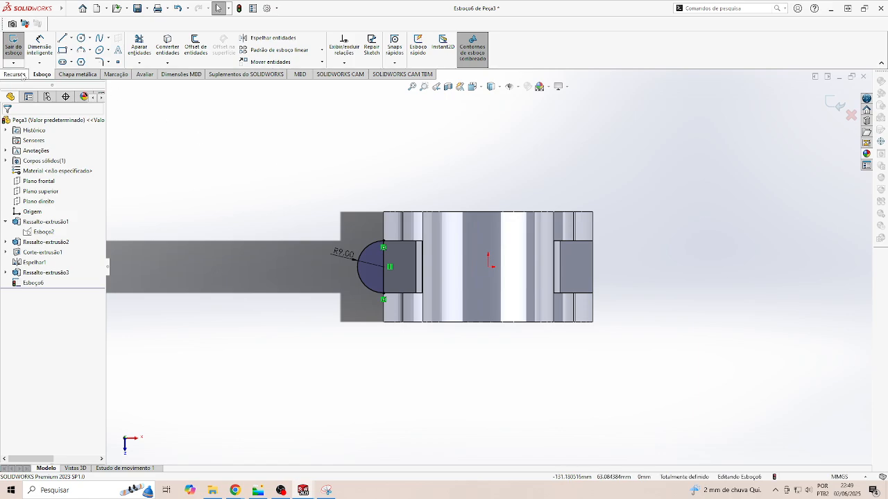
left_click(14, 74)
left_click(21, 49)
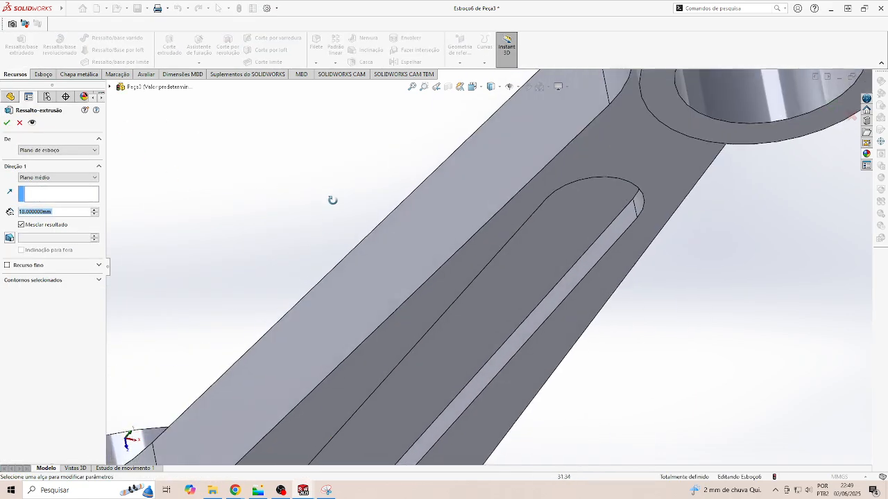
middle_click_drag(387, 243, 383, 242)
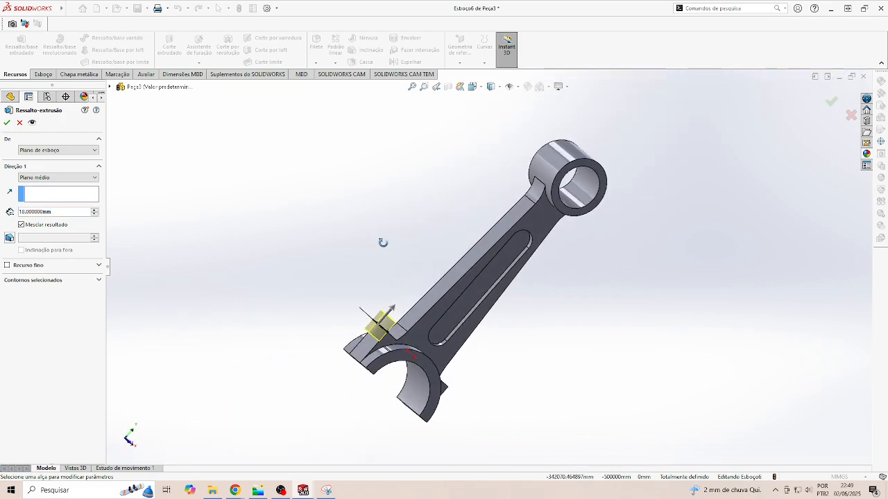
left_click(96, 177)
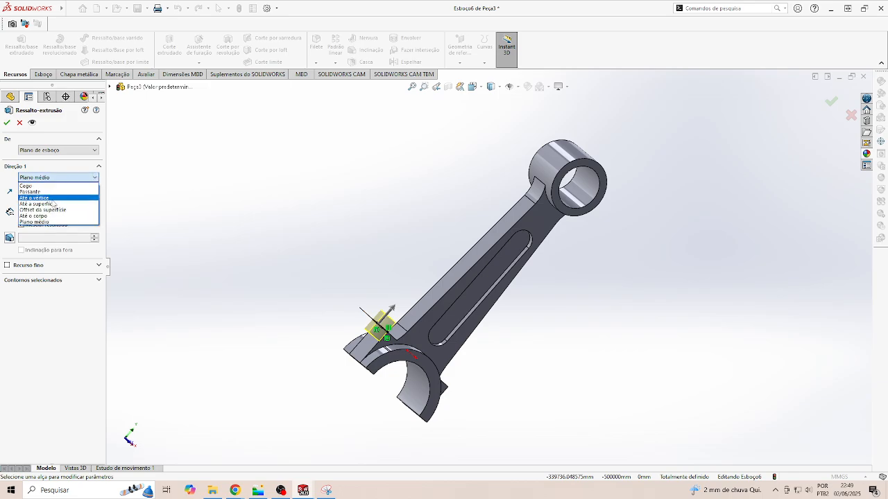
left_click(53, 204)
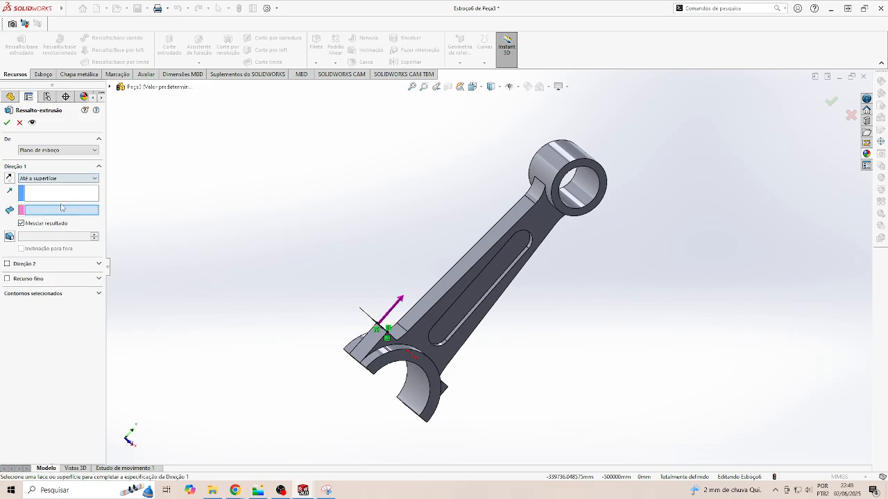
middle_click_drag(390, 336, 403, 332)
scroll(403, 331, "down", 3)
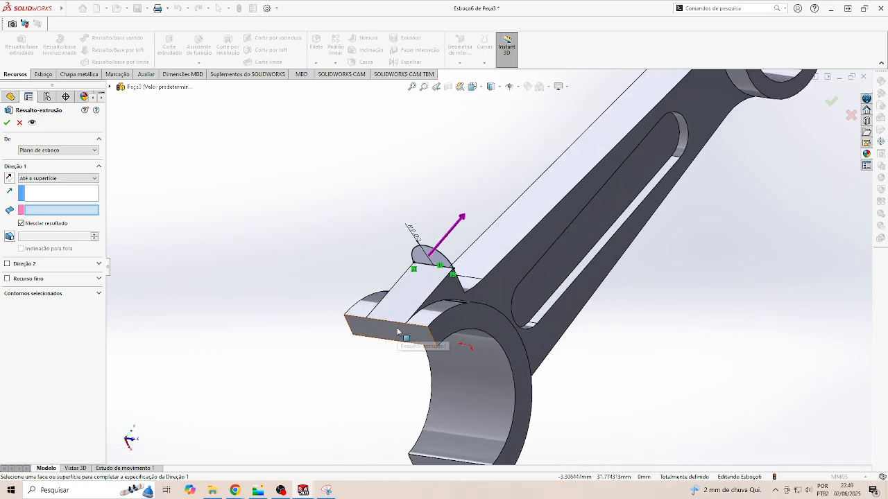
left_click(406, 333)
middle_click_drag(394, 338, 376, 353)
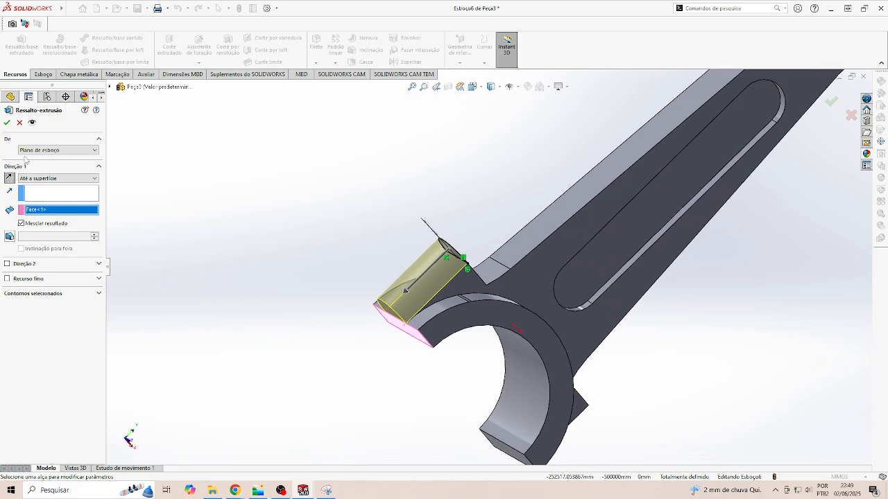
left_click(7, 122)
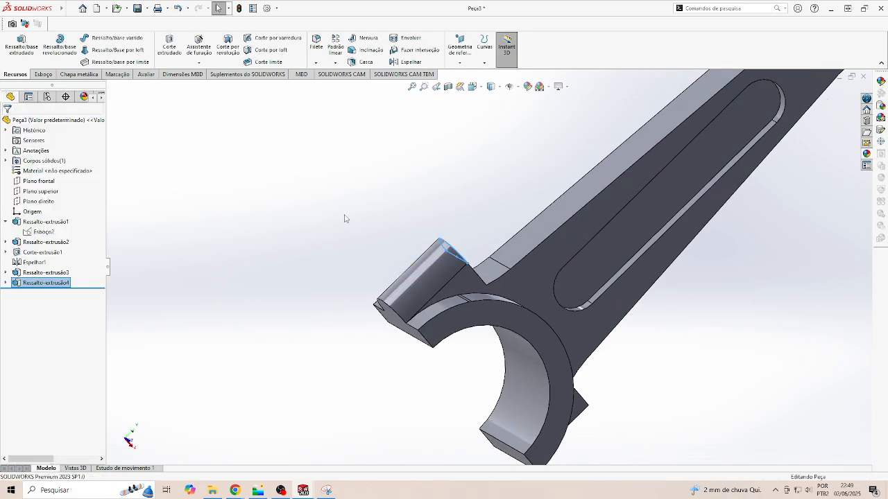
Step: Mirror the rounded lug extrusion about the right plane (Plano direito) onto the opposite side of the big end
mouse_move(343, 218)
middle_mouse_down()
mouse_move(277, 296)
mouse_move(307, 279)
middle_mouse_up()
left_click(410, 227)
scroll(507, 273, "up", 4)
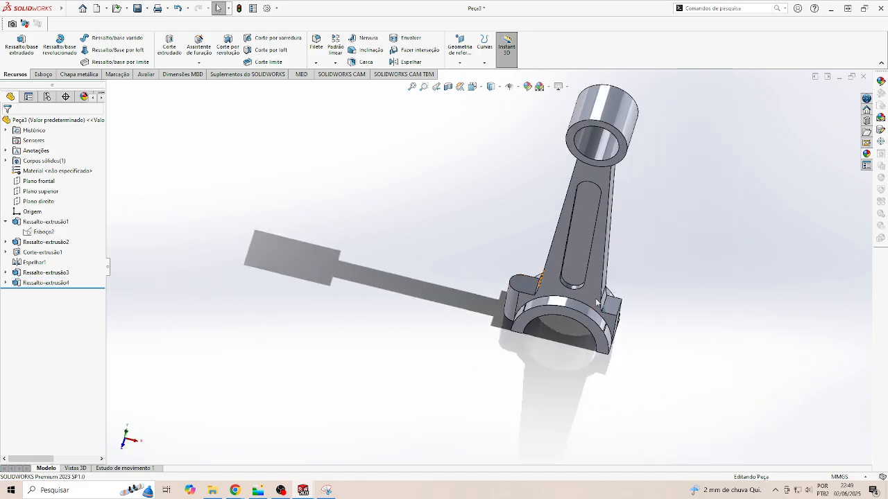
scroll(648, 311, "down", 3)
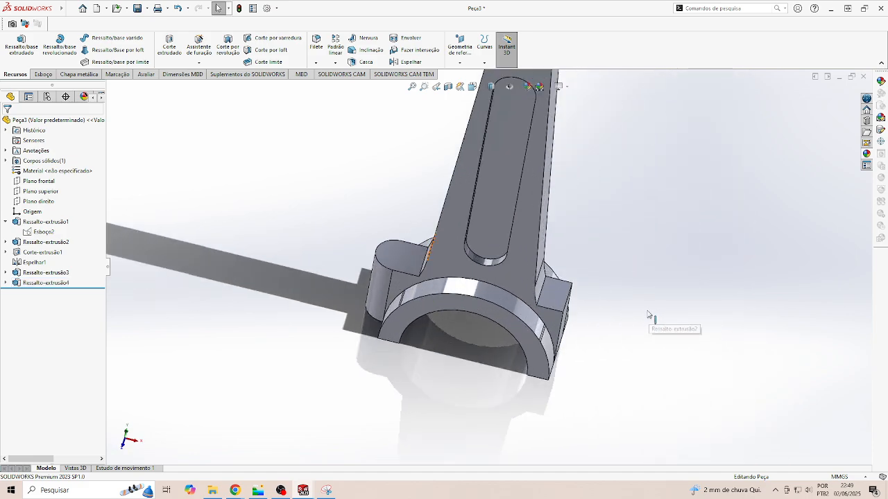
left_click(39, 282)
scroll(244, 182, "up", 3)
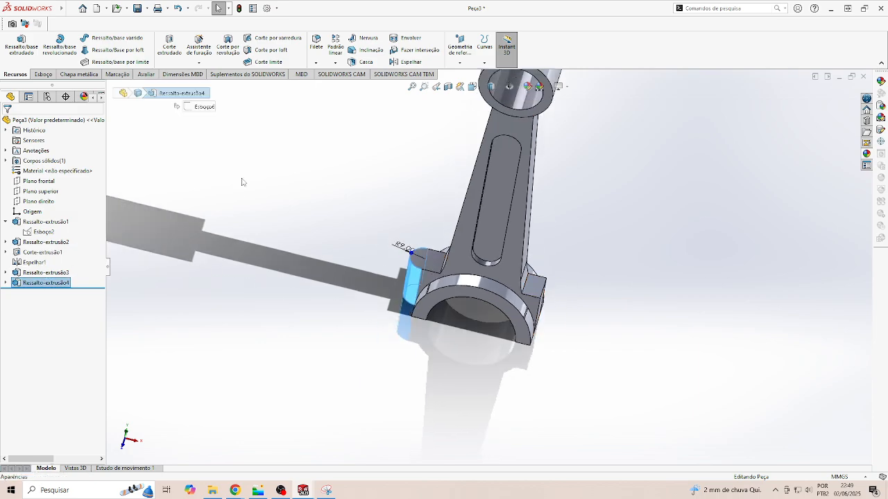
left_click(336, 63)
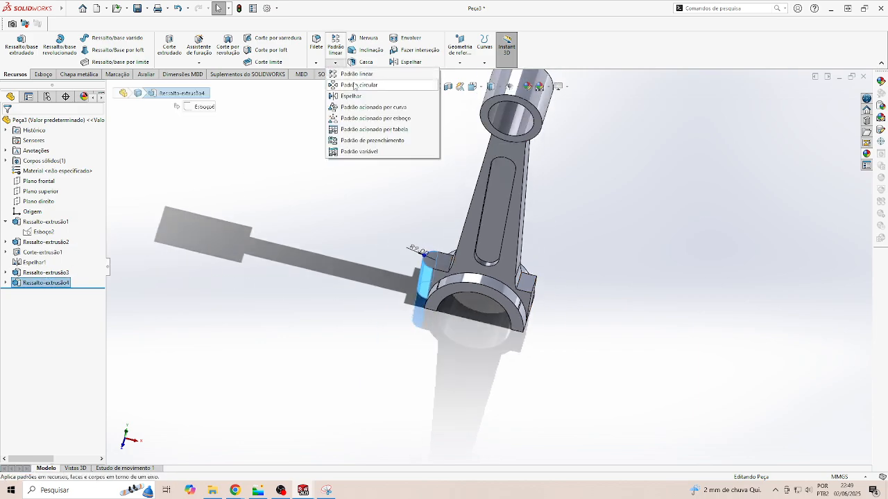
left_click(352, 96)
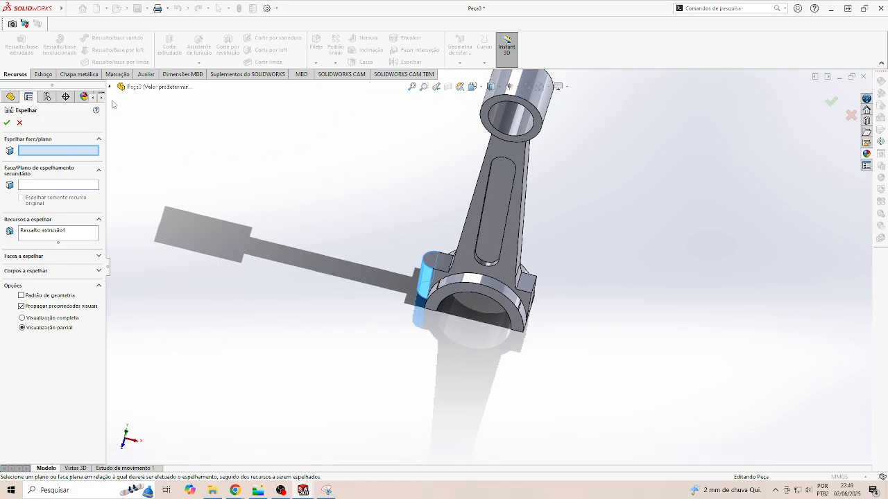
left_click(111, 88)
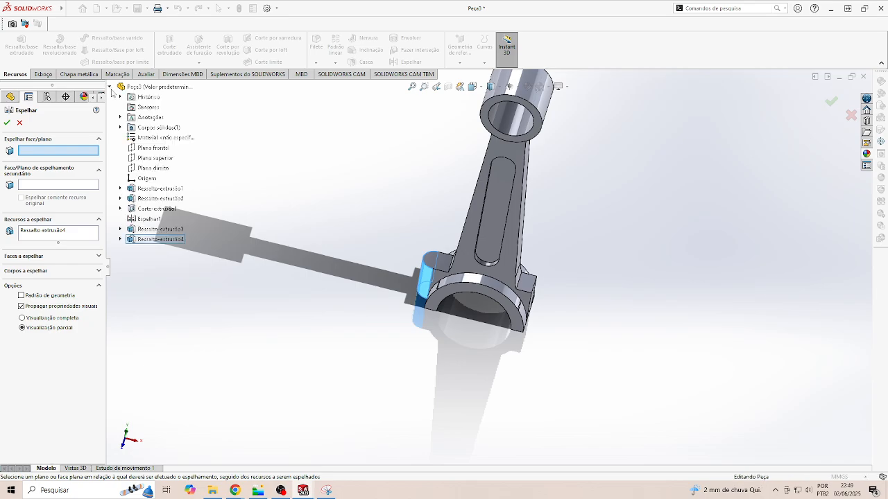
left_click(156, 170)
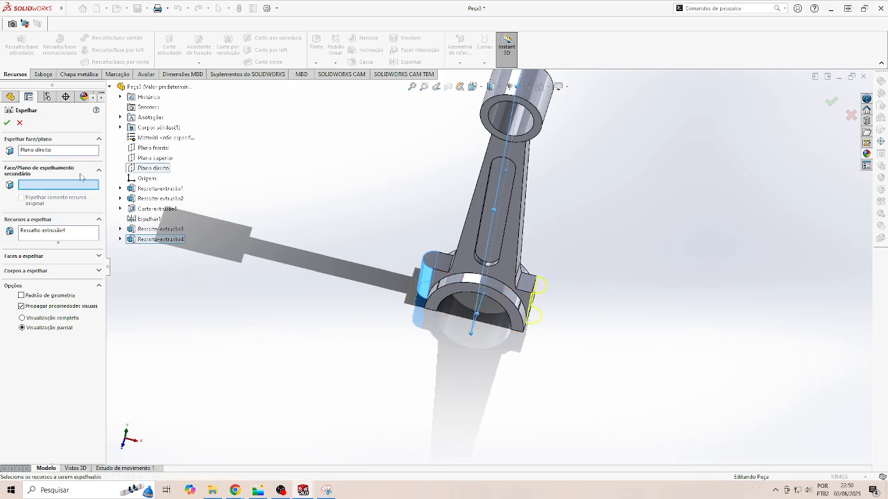
left_click(9, 124)
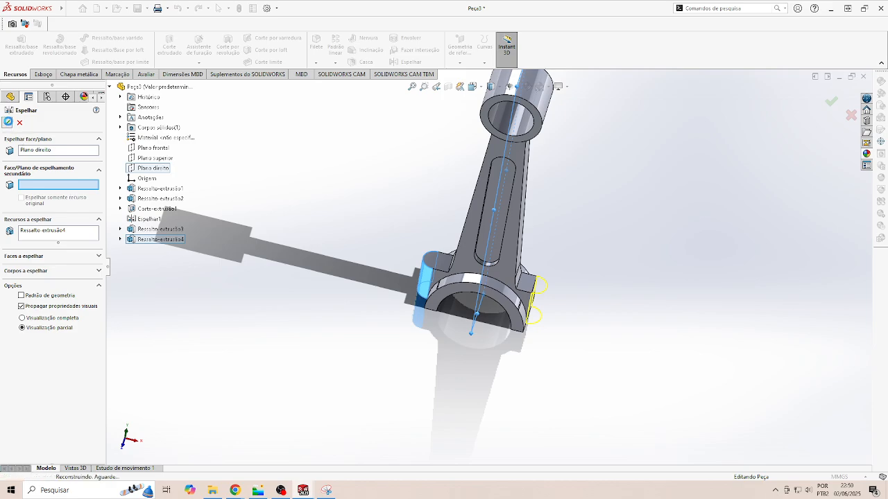
Step: Start a new sketch on the big end's flat split face at the original lug, viewed face-on
middle_click_drag(427, 238, 494, 173)
scroll(475, 274, "down", 5)
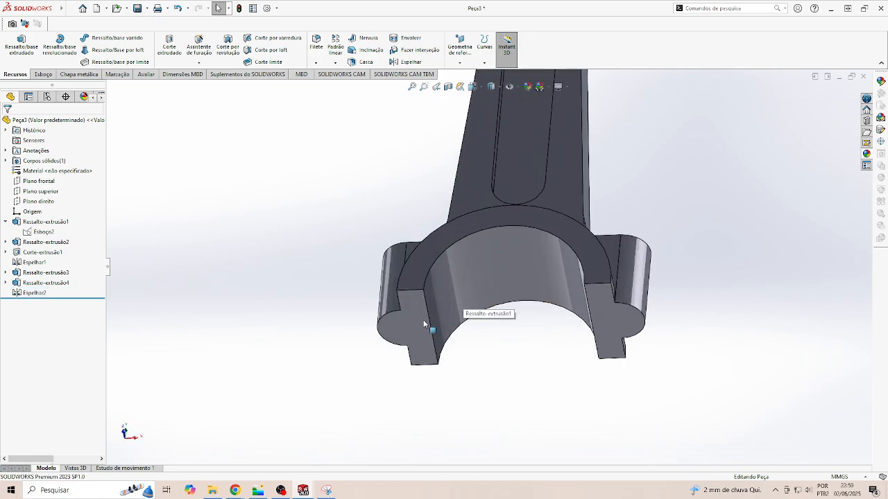
left_click(420, 320)
left_click(499, 297)
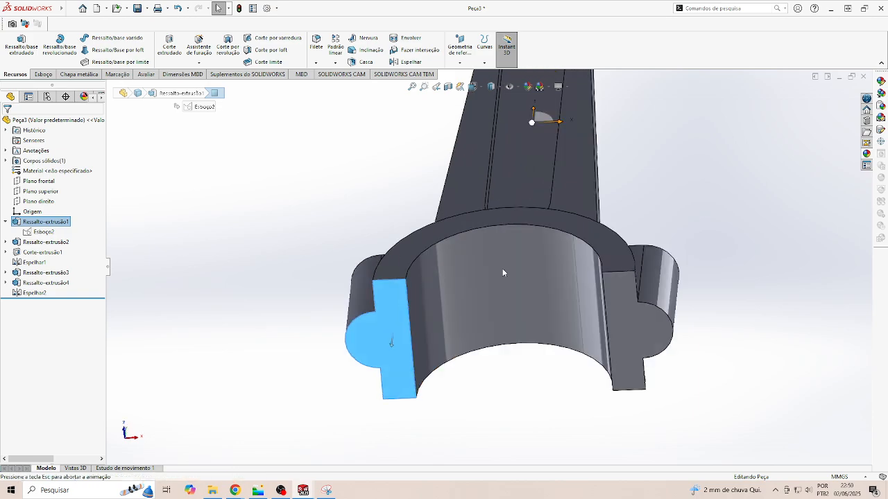
scroll(385, 258, "down", 4)
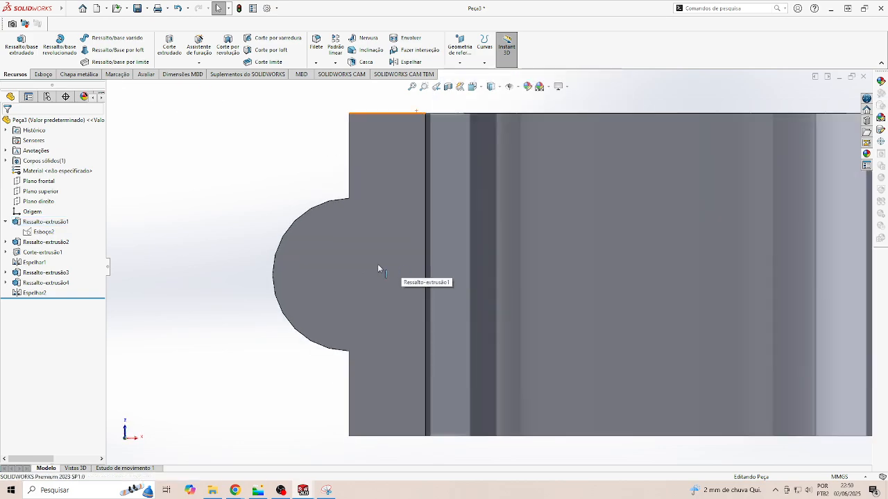
left_click(373, 267)
left_click(412, 240)
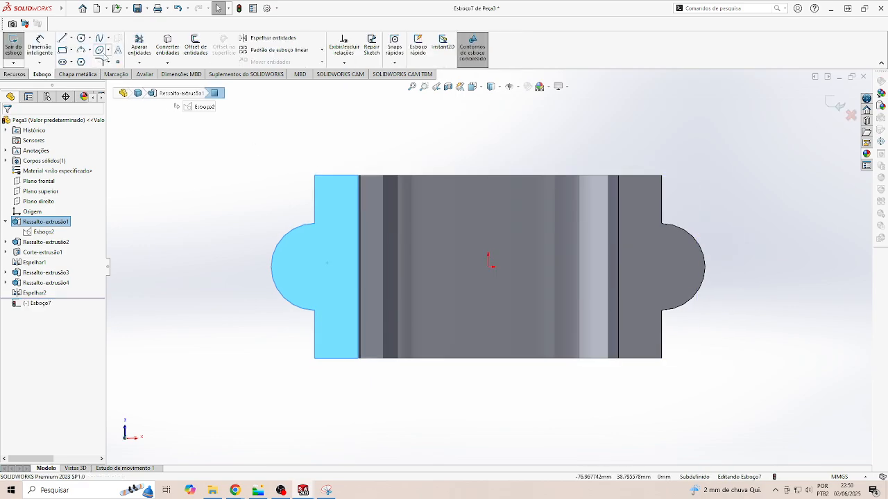
Step: Place two sketch points about 70 mm apart, one on each lug, level with the origin
left_click(117, 62)
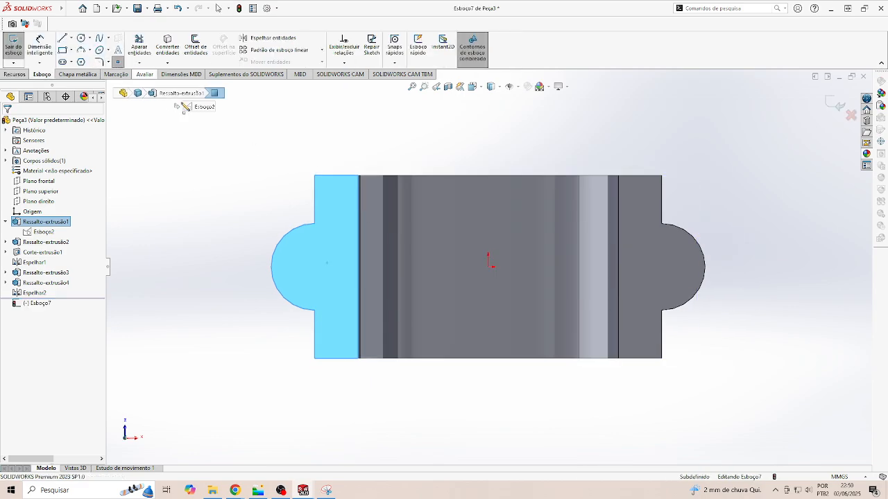
left_click(320, 267)
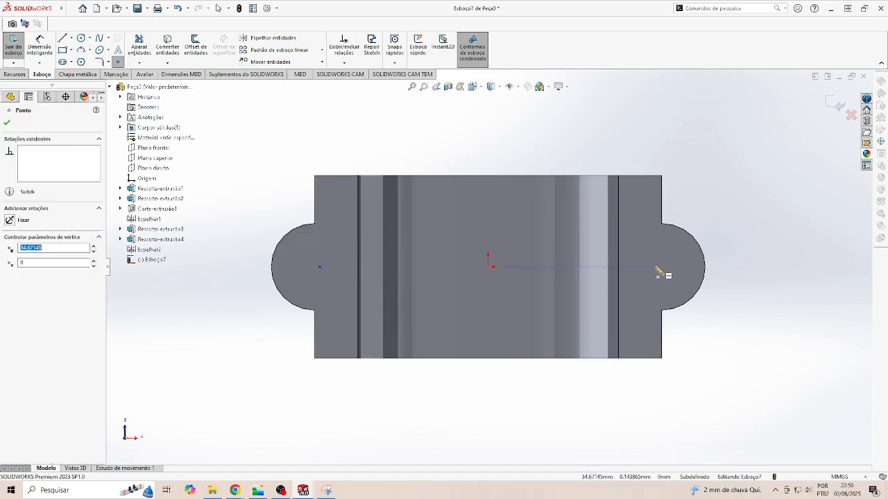
key("Escape")
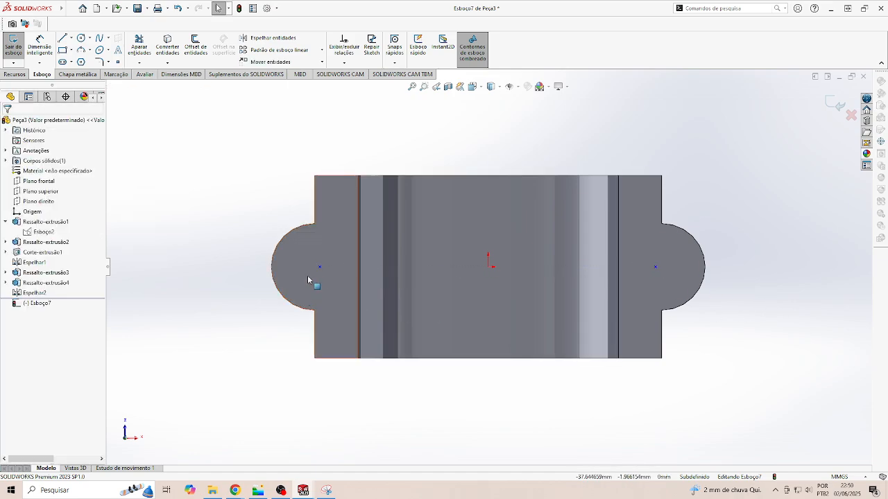
Step: Add horizontal relations between the two points and between the left lug's point and the origin
left_click(320, 268)
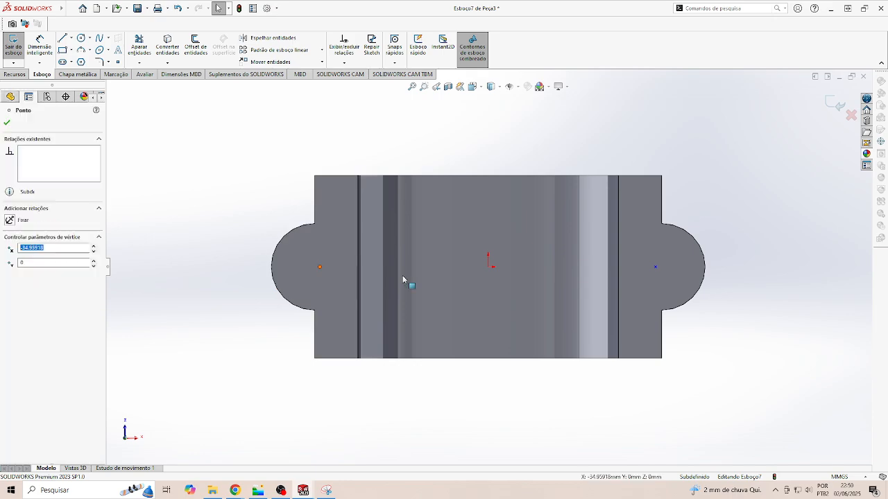
left_click(656, 267, "ctrl")
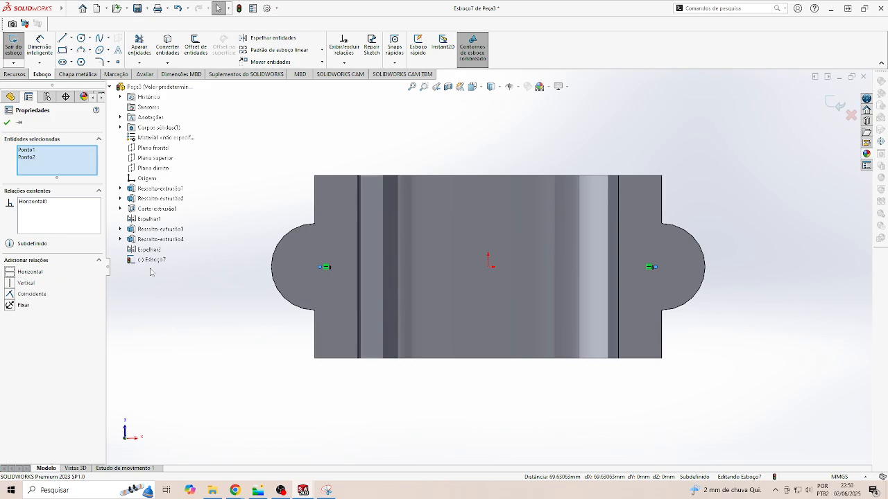
left_click(184, 269)
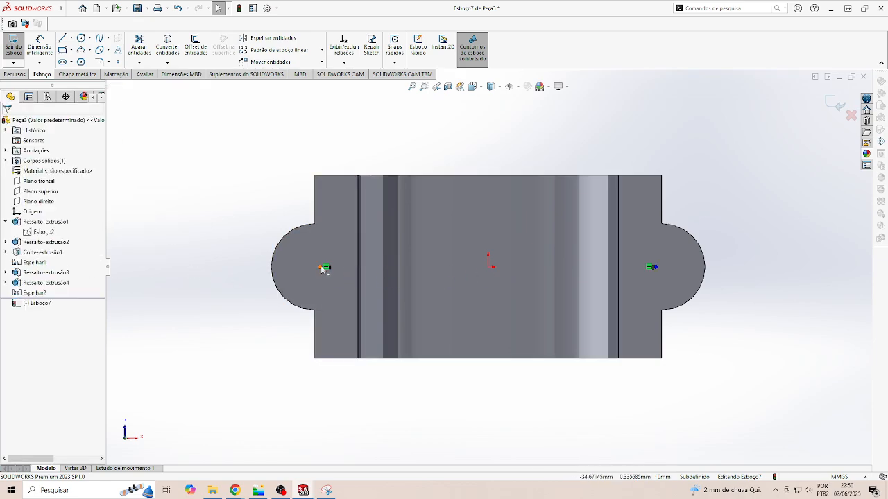
left_click(321, 268)
left_click(489, 267, "ctrl")
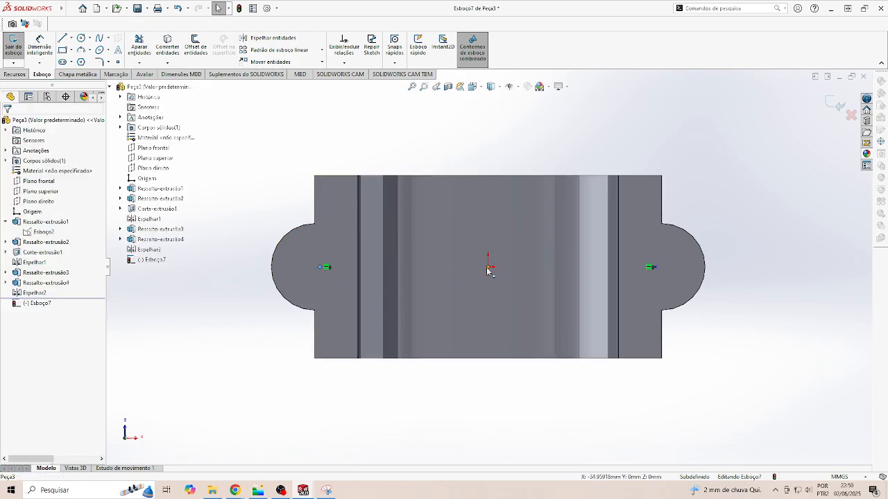
left_click(13, 271)
left_click(201, 290)
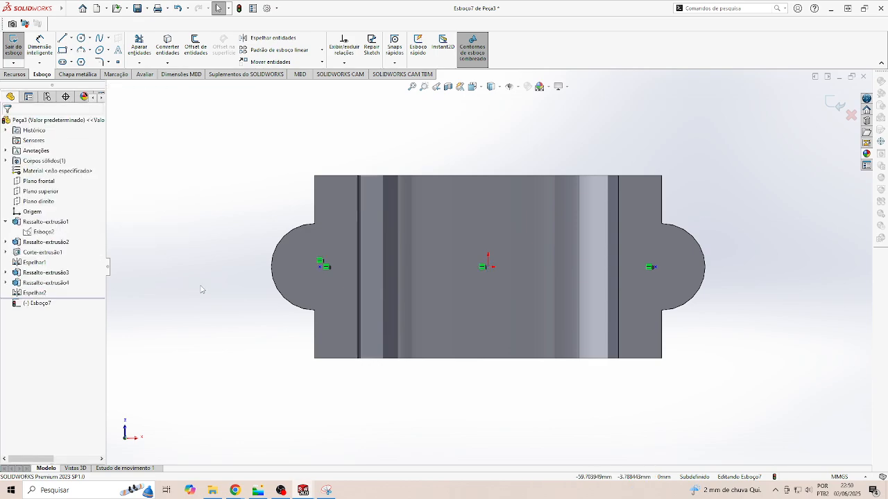
Step: Dimension the distance between the two lug points at 76 mm
left_click(39, 50)
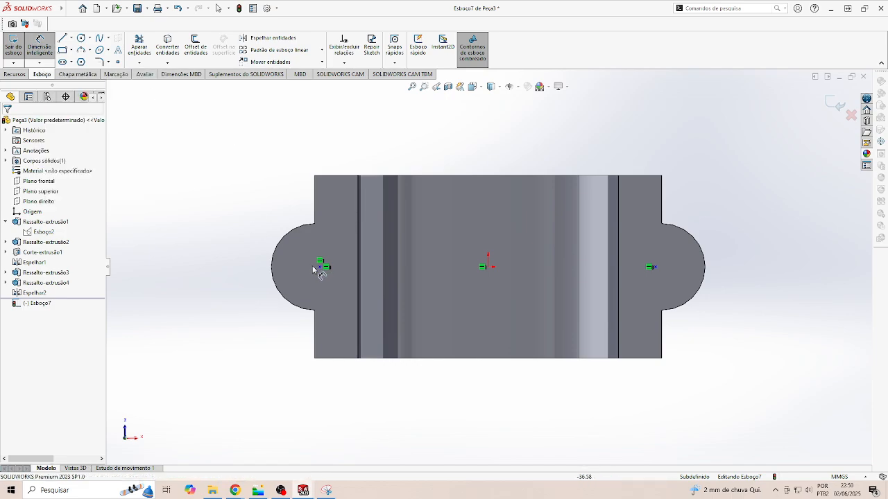
left_click(320, 267)
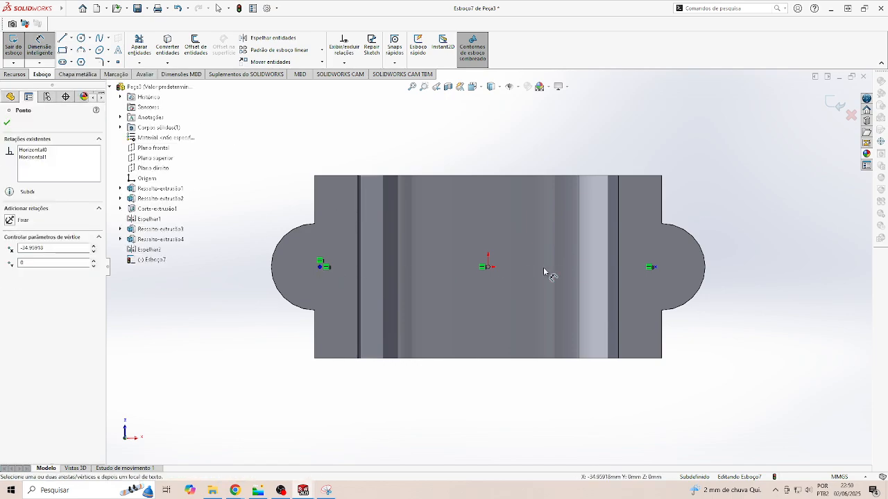
left_click(653, 268)
left_click(481, 145)
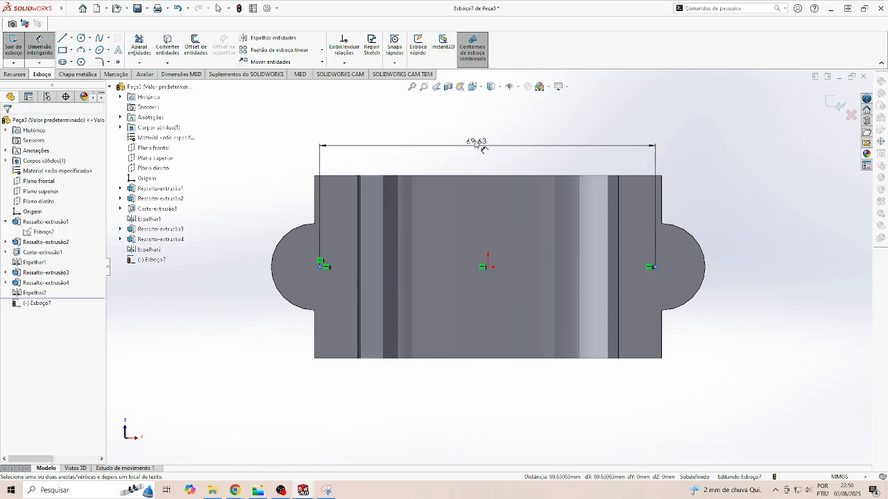
type("76")
key("Return")
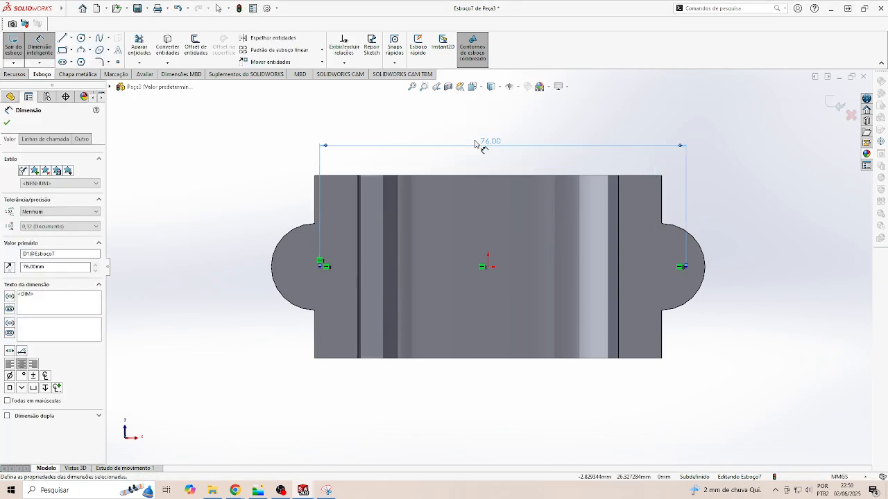
Step: Dimension the left lug's point at 38 mm from the origin, half of the 76 mm spacing
left_click(321, 267)
left_click(488, 267)
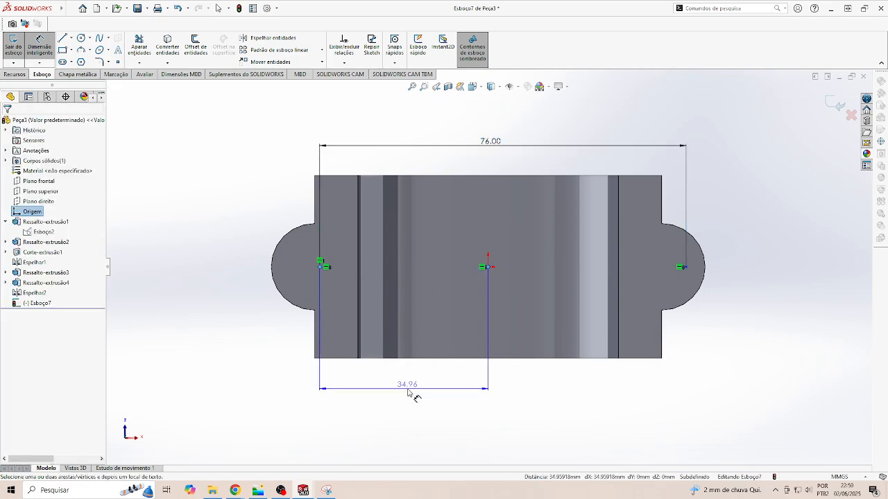
left_click(403, 388)
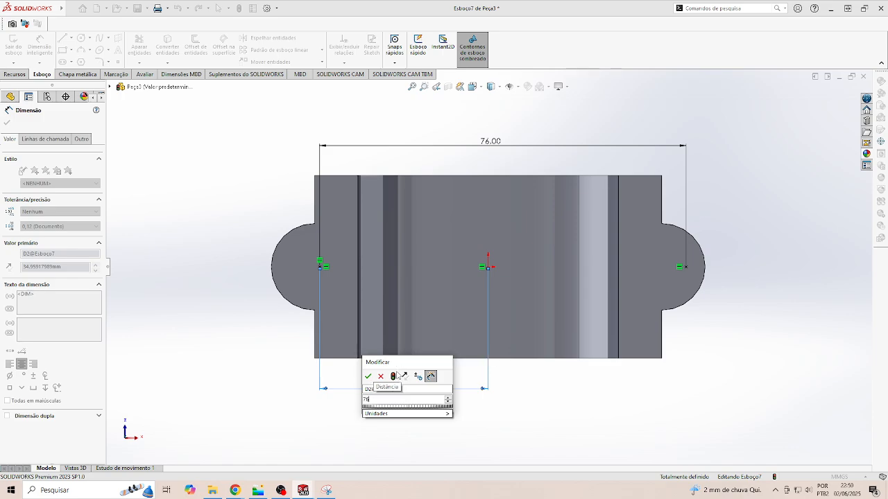
key("Return")
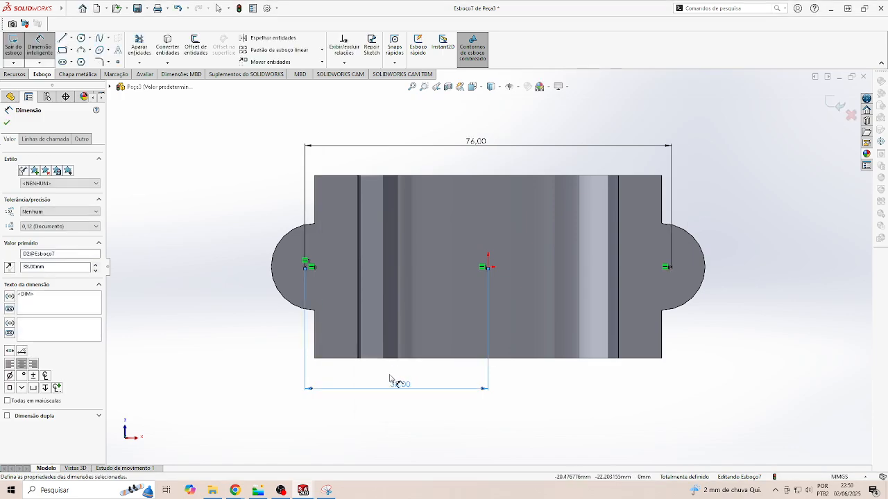
Step: Finish dimensioning and close the sketch holding the two bolt-hole centre points
left_click(603, 383)
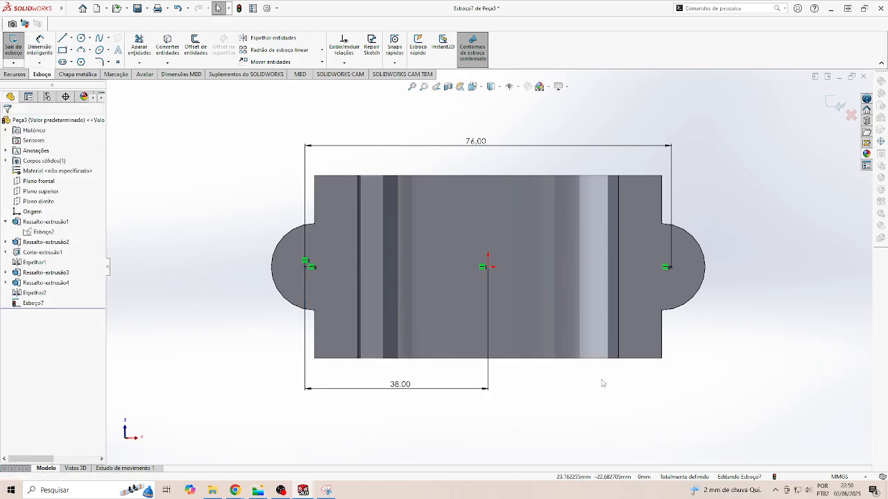
scroll(601, 378, "down", 3)
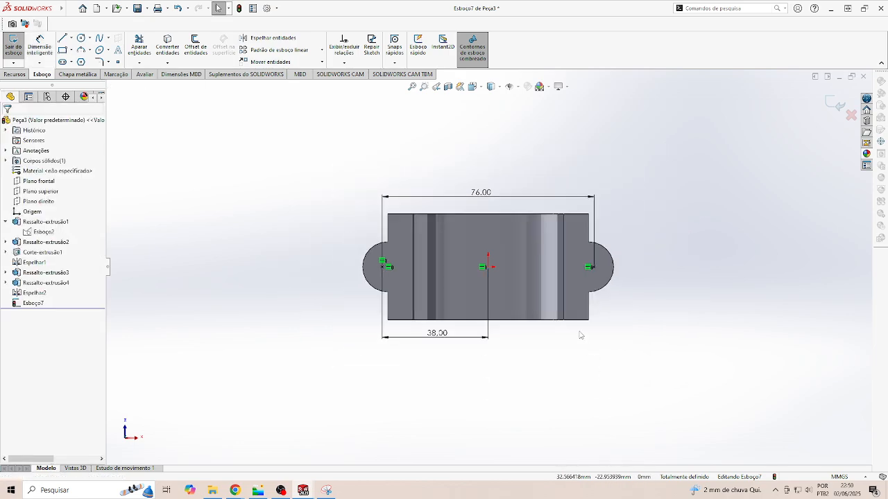
left_click(834, 103)
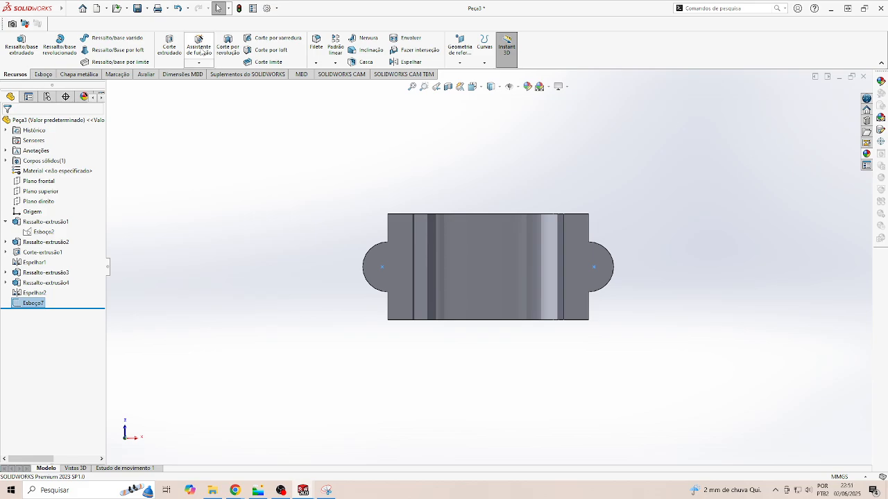
Step: Start a Hole Wizard plain hole using ANSI Metric drill sizes, with size Ø9.0
left_click(199, 49)
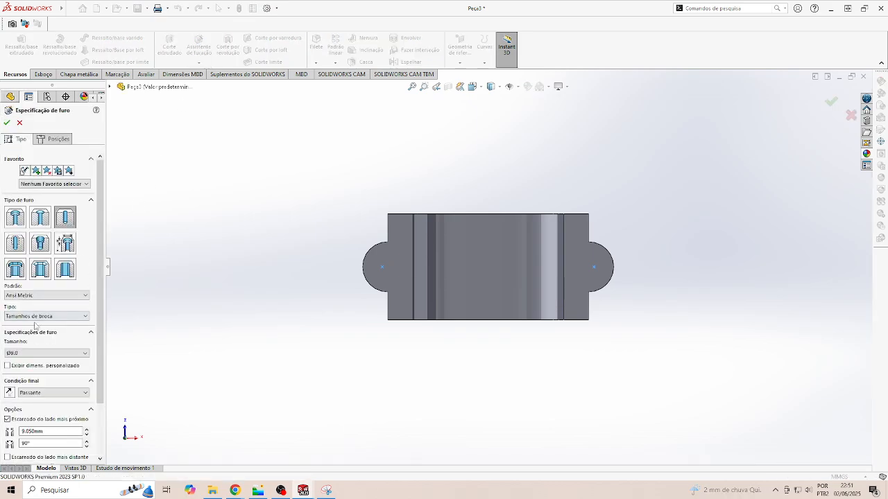
left_click(74, 317)
left_click(46, 352)
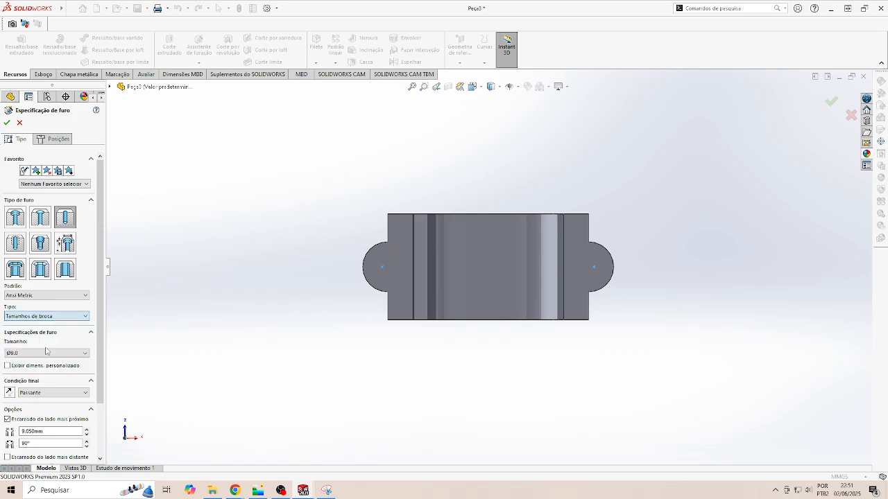
left_click(27, 354)
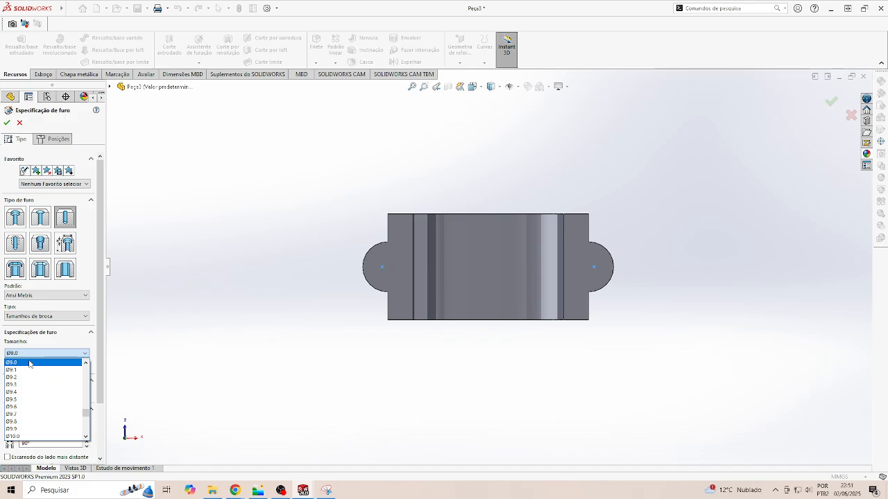
left_click(28, 364)
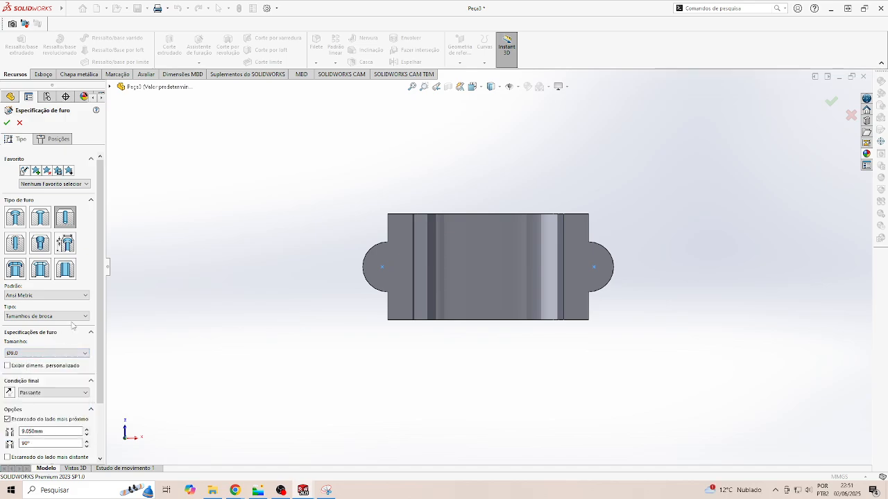
Step: Position the holes with a 3D sketch on the centre points of both lugs and create them
left_click(60, 139)
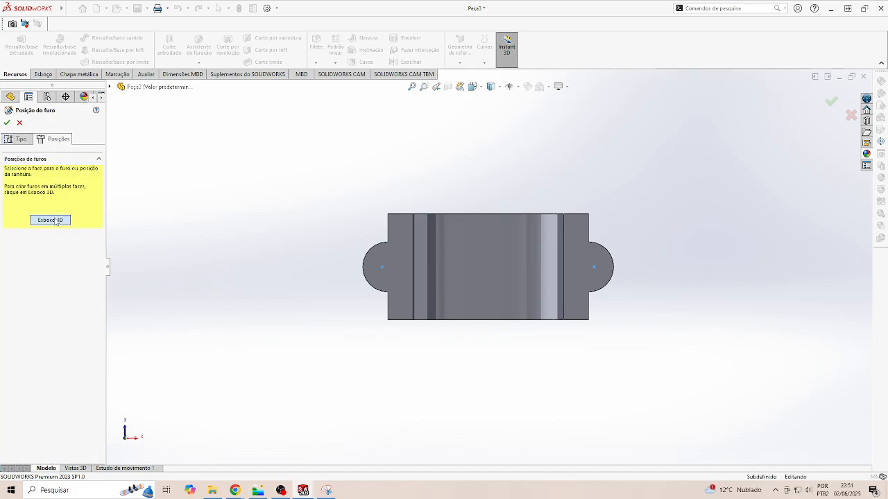
left_click(382, 267)
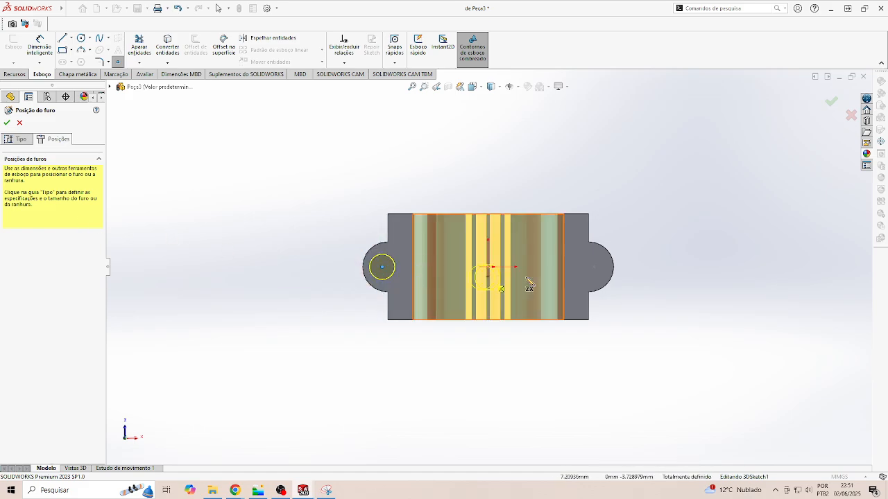
left_click(594, 267)
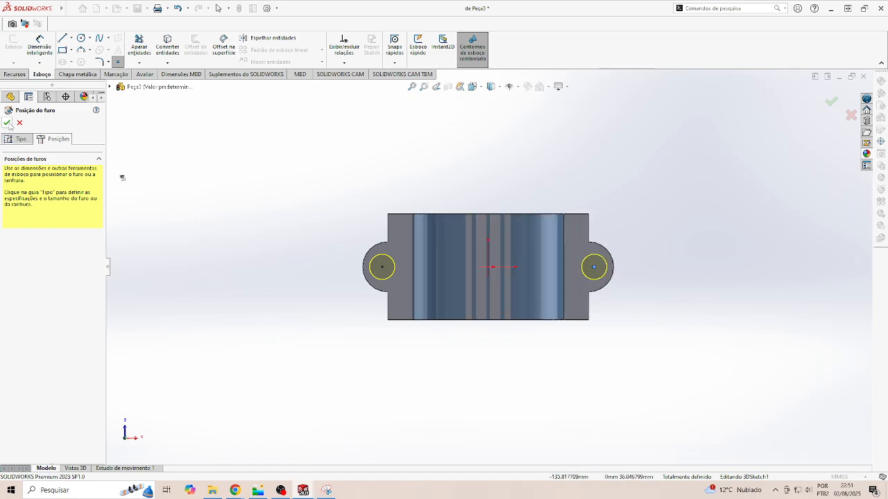
left_click(7, 123)
Step: Inspect the rod from several angles, checking the bolt holes through both lugs
middle_click_drag(447, 272, 505, 435)
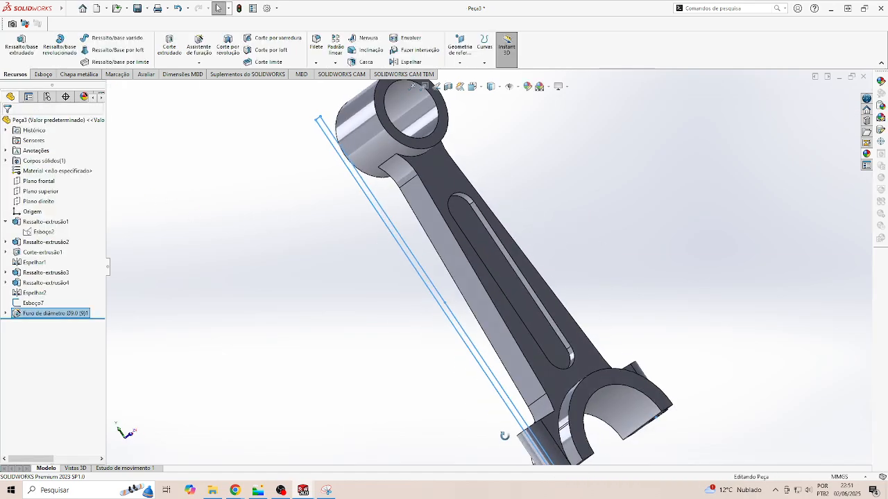
scroll(504, 436, "up", 4)
middle_click_drag(541, 275, 538, 367)
scroll(527, 324, "down", 5)
scroll(527, 325, "down", 2)
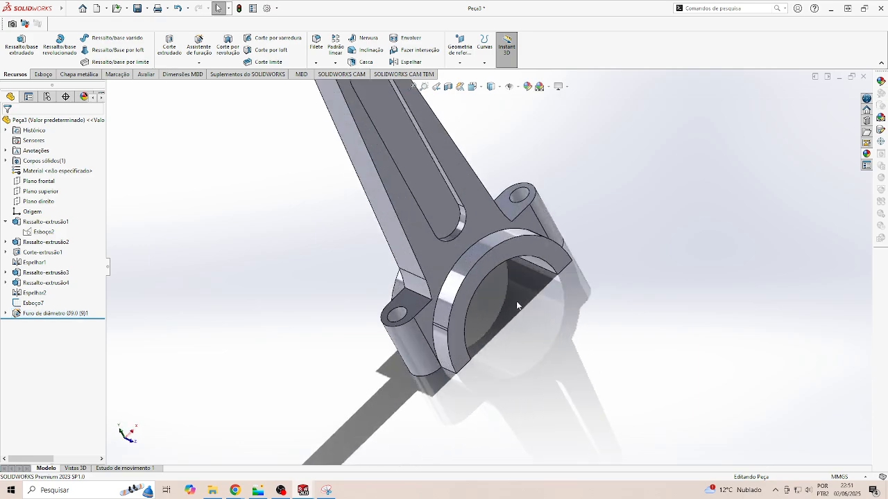
scroll(519, 295, "up", 1)
scroll(524, 288, "up", 4)
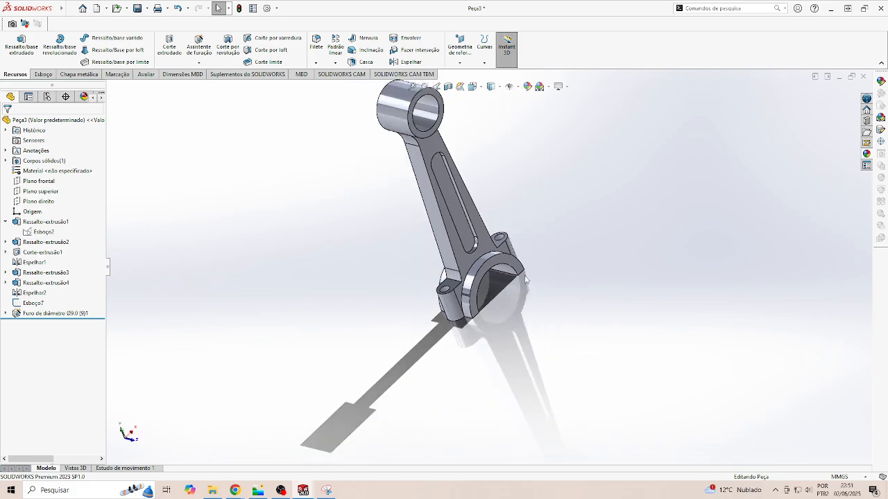
scroll(517, 278, "down", 2)
scroll(519, 274, "up", 3)
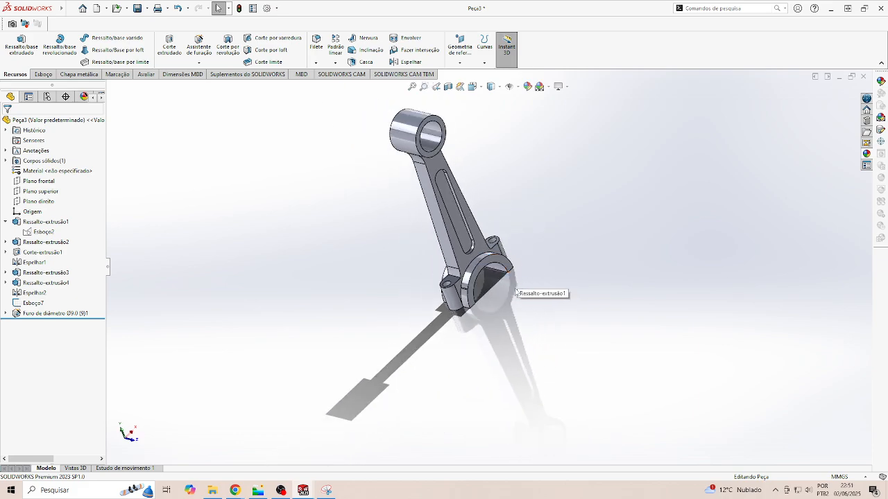
scroll(512, 253, "down", 3)
scroll(486, 215, "up", 4)
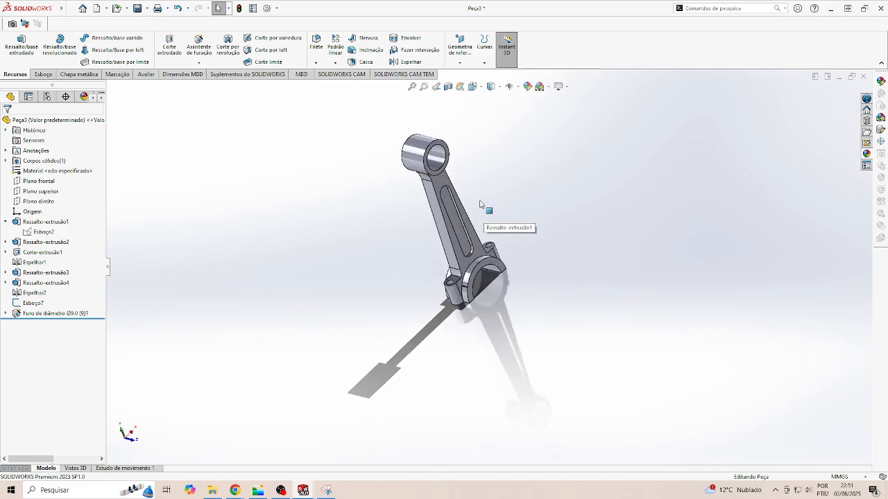
Step: Chamfer the big end's outer arc edges on both faces by 3 mm at 45°
left_click(316, 62)
left_click(328, 86)
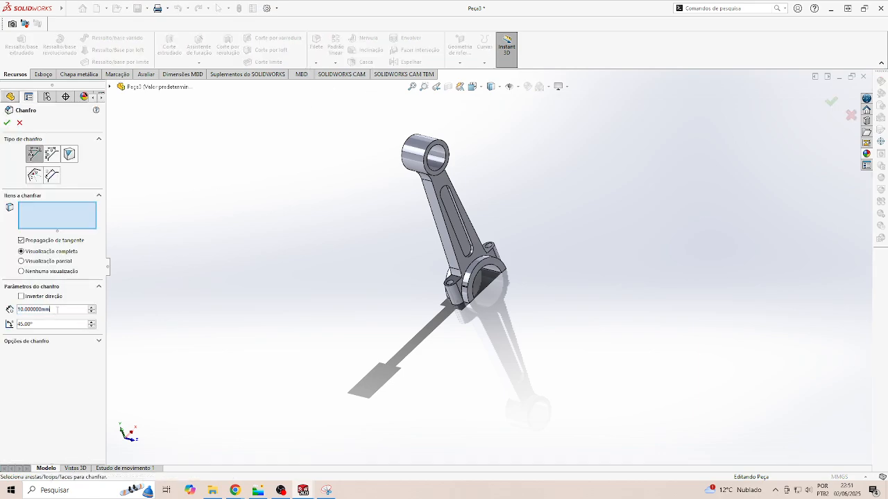
type("3")
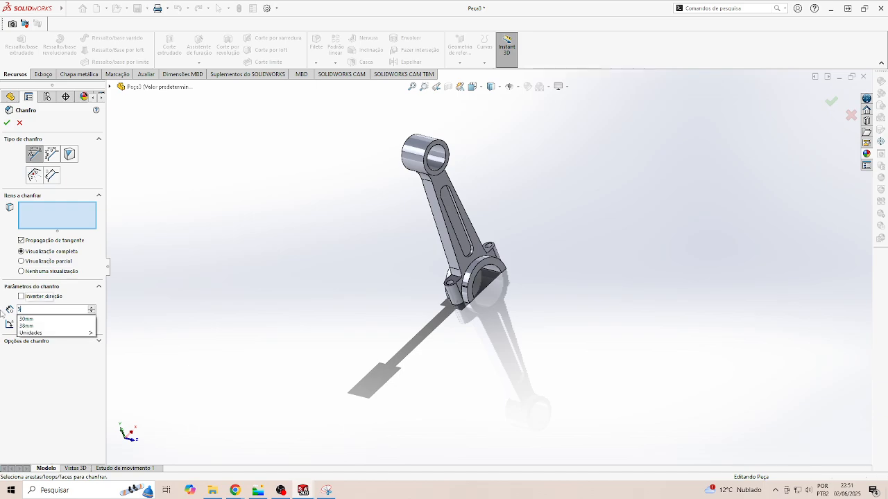
key("Return")
scroll(443, 281, "down", 8)
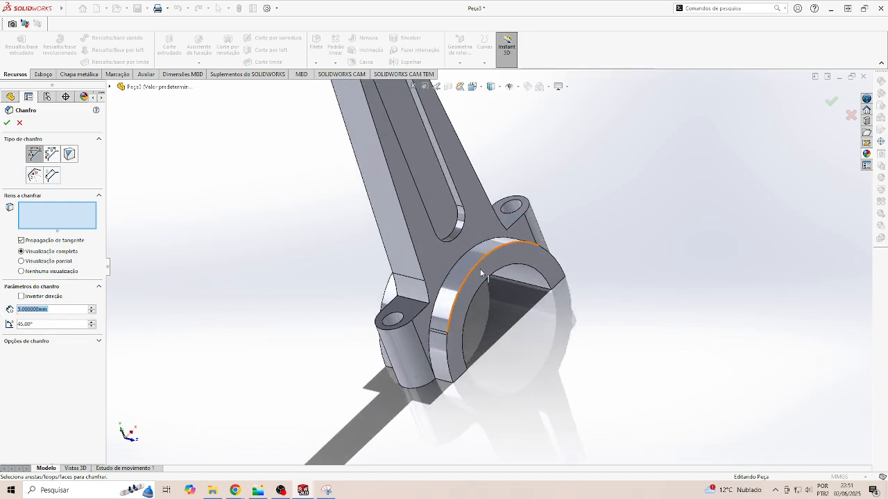
left_click(473, 258)
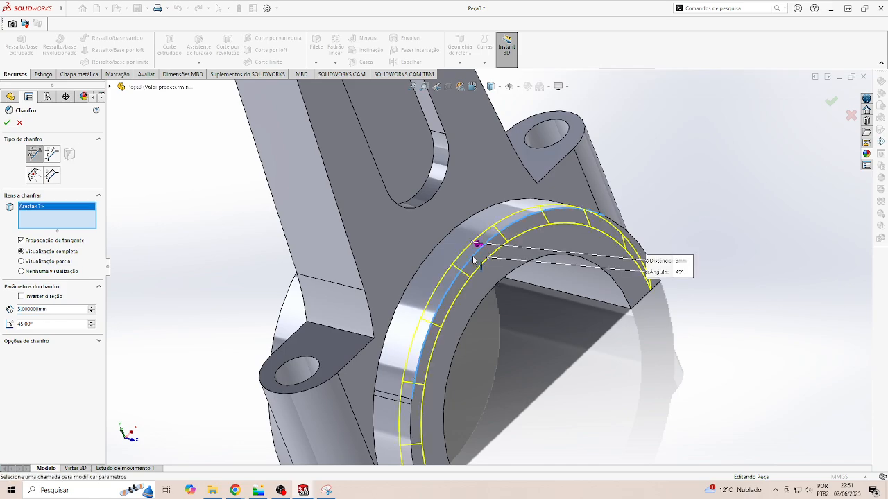
scroll(491, 270, "up", 5)
middle_click_drag(492, 276, 565, 276)
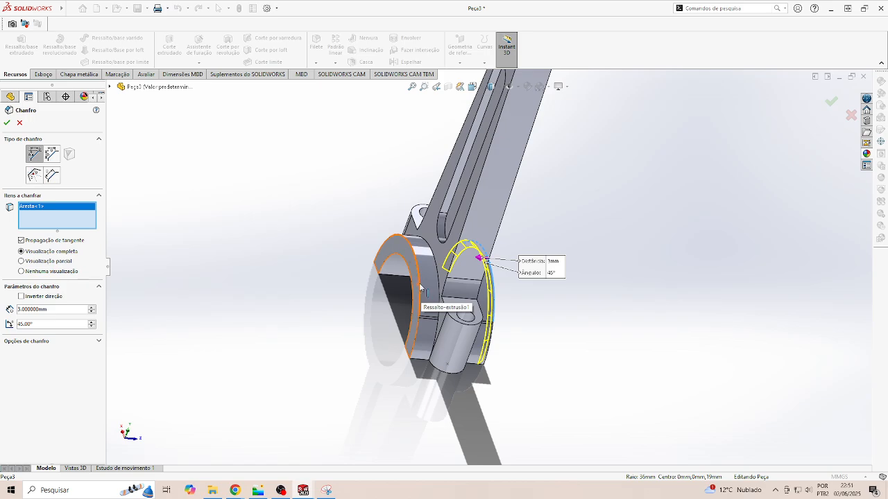
left_click(419, 287)
middle_click_drag(427, 290, 345, 283)
left_click(7, 123)
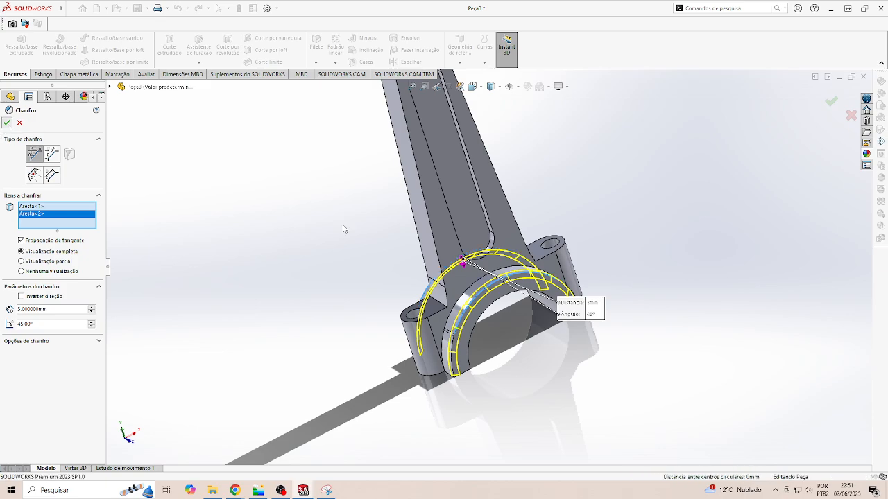
scroll(505, 325, "down", 4)
scroll(497, 307, "up", 2)
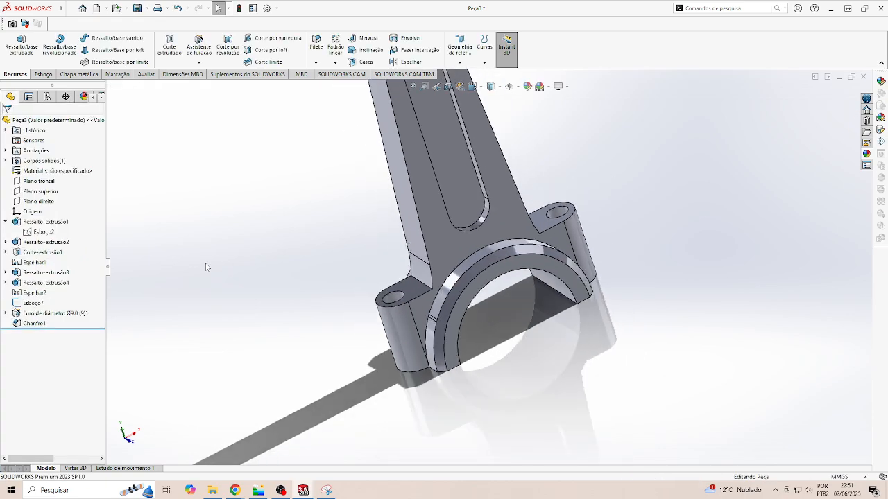
Step: Start a 1 mm fillet and select one lug's upper rim and both long edges of the shank on that side
left_click(317, 49)
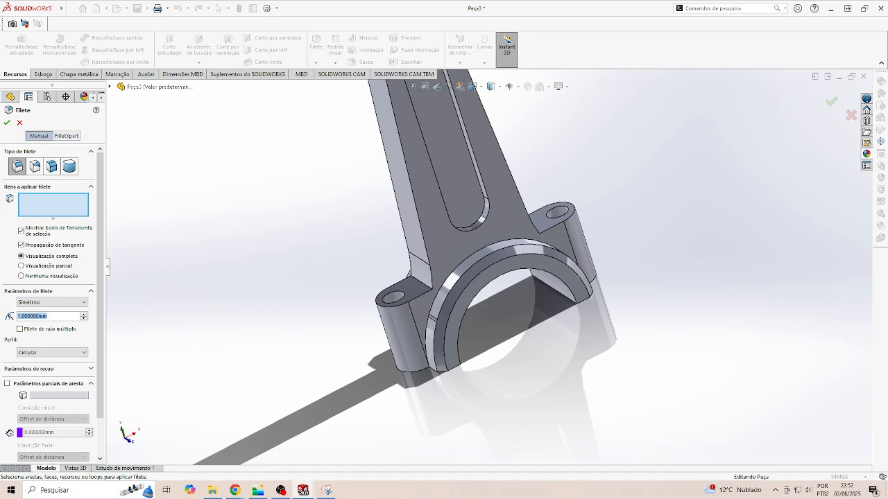
type("1")
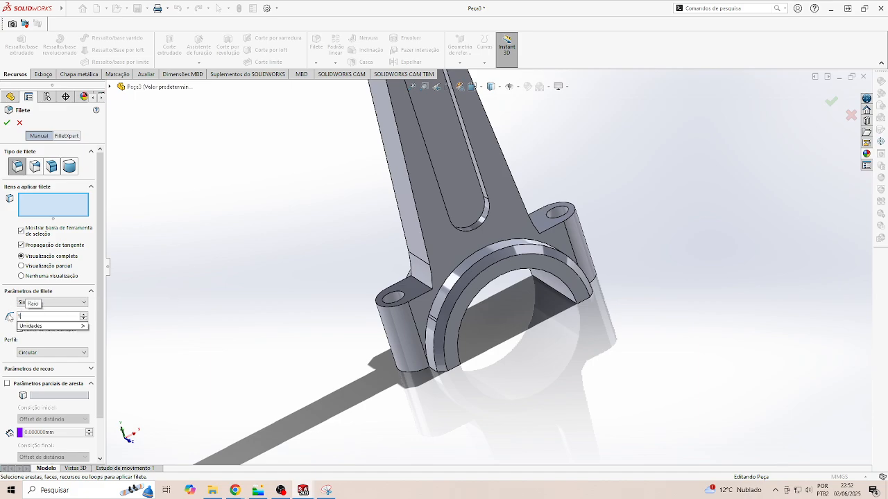
key("Return")
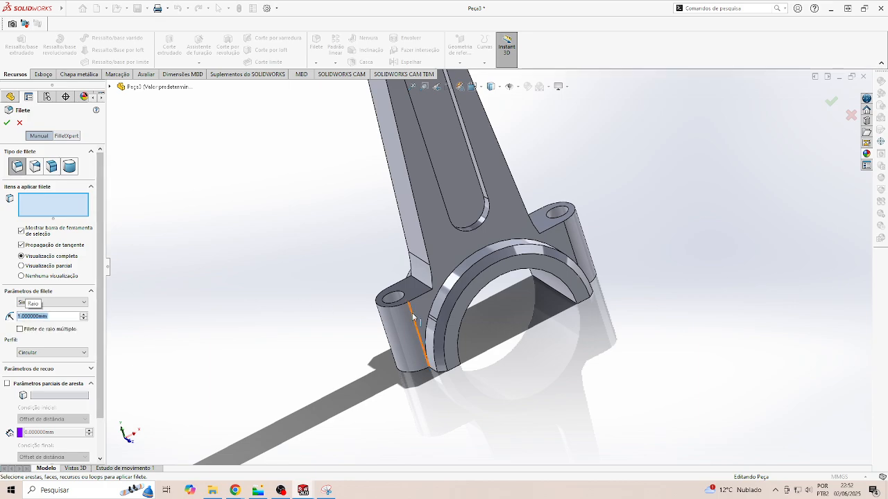
scroll(425, 296, "down", 3)
scroll(441, 283, "up", 5)
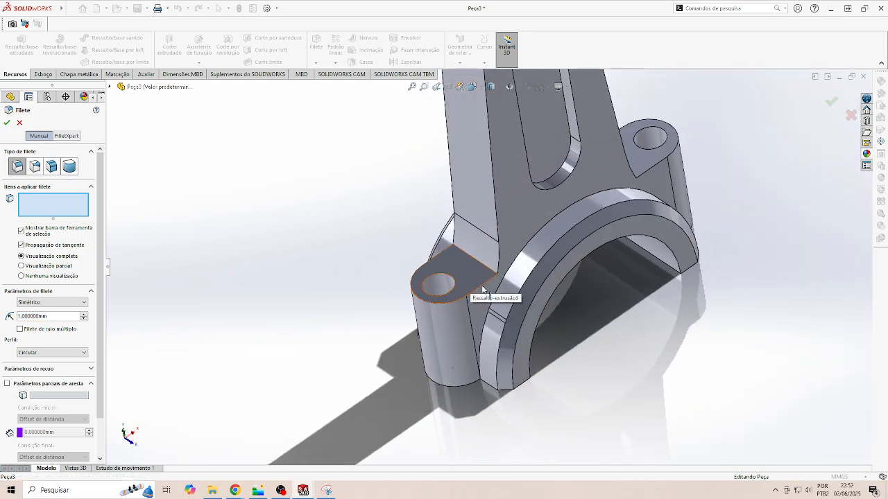
left_click(482, 290)
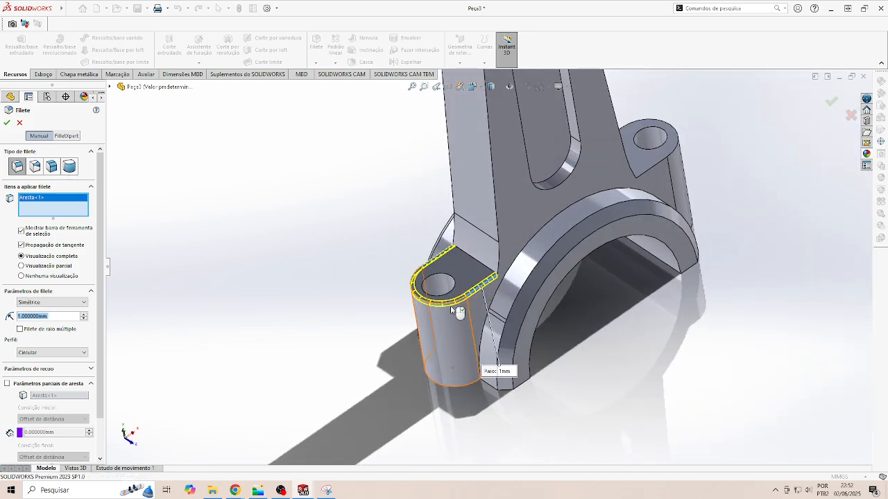
left_click(499, 257)
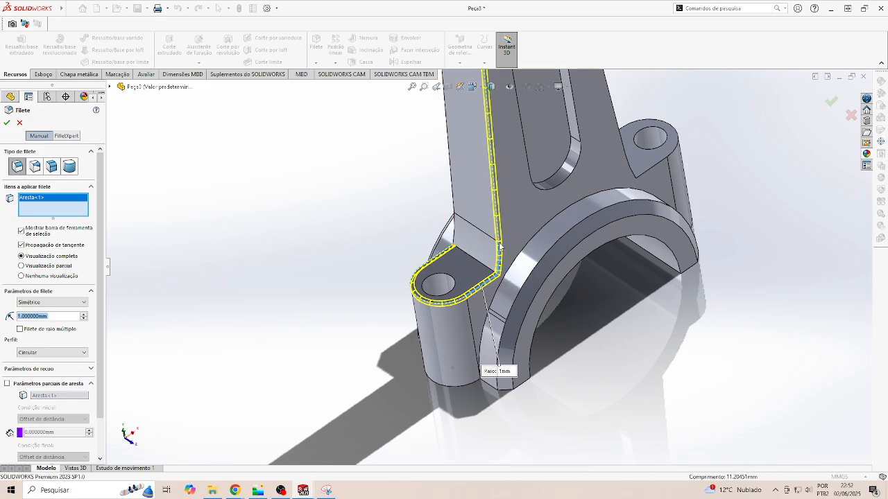
middle_click_drag(480, 210, 531, 268)
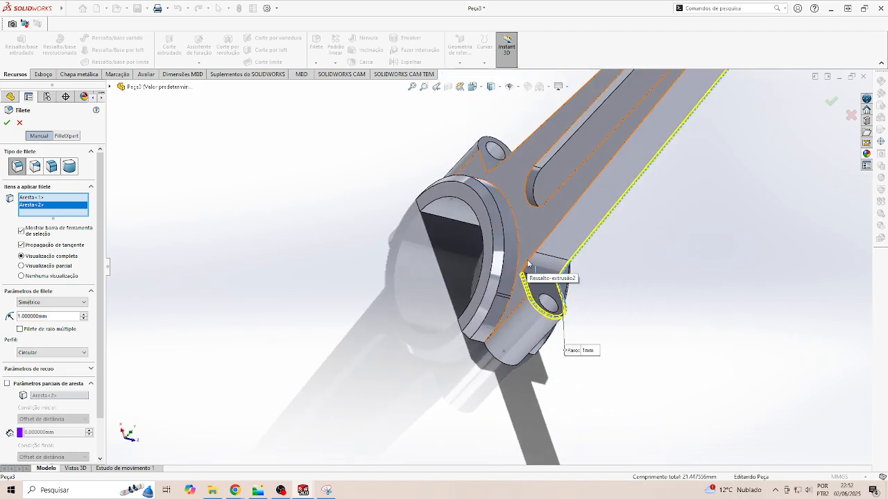
left_click(553, 244)
Step: Add the small end's outer cylindrical face to the fillet selection
scroll(563, 226, "up", 5)
scroll(576, 199, "down", 4)
middle_click_drag(577, 198, 509, 88)
scroll(527, 73, "down", 5)
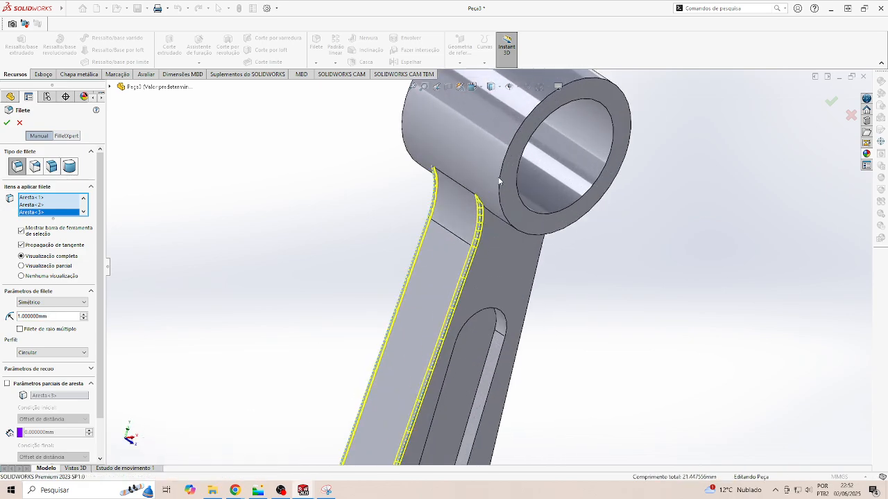
left_click(500, 172)
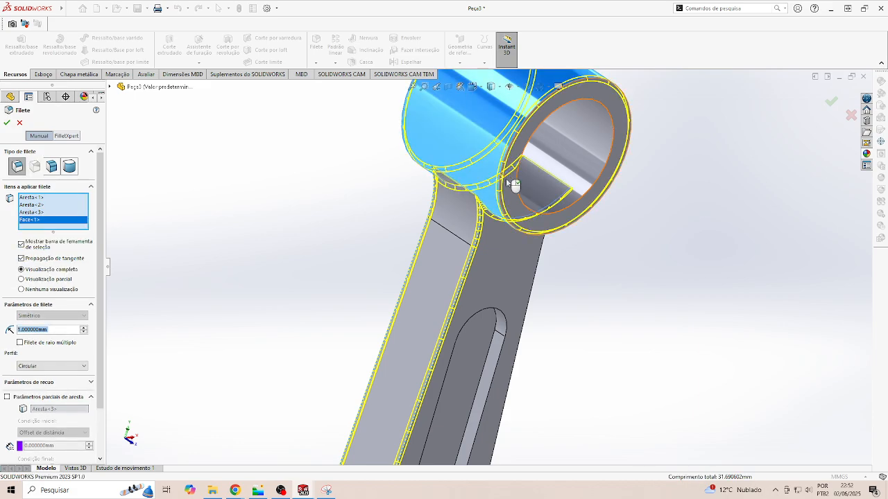
scroll(503, 174, "up", 3)
middle_click_drag(500, 171, 583, 215)
scroll(554, 235, "up", 3)
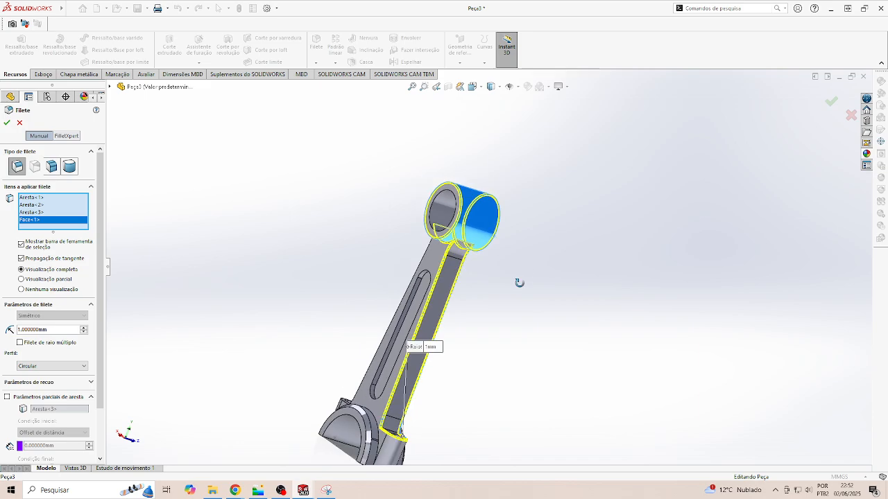
Step: Add the floor face and the outer rim edge of one shank pocket to the fillet selection
middle_click_drag(519, 283, 437, 292)
left_click(420, 301)
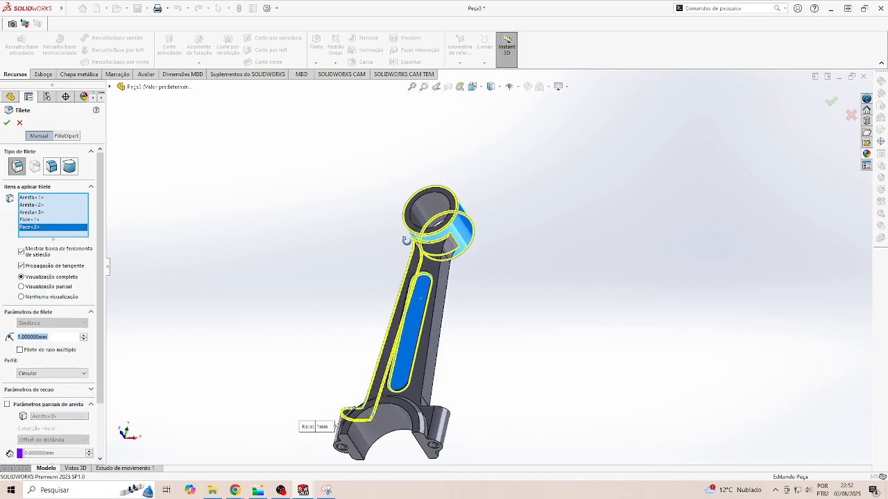
scroll(446, 281, "down", 5)
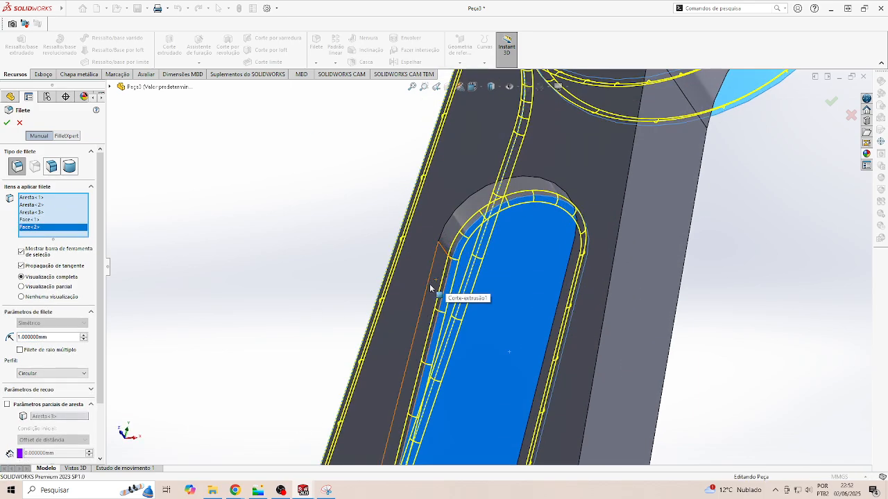
left_click(430, 287)
scroll(486, 284, "up", 4)
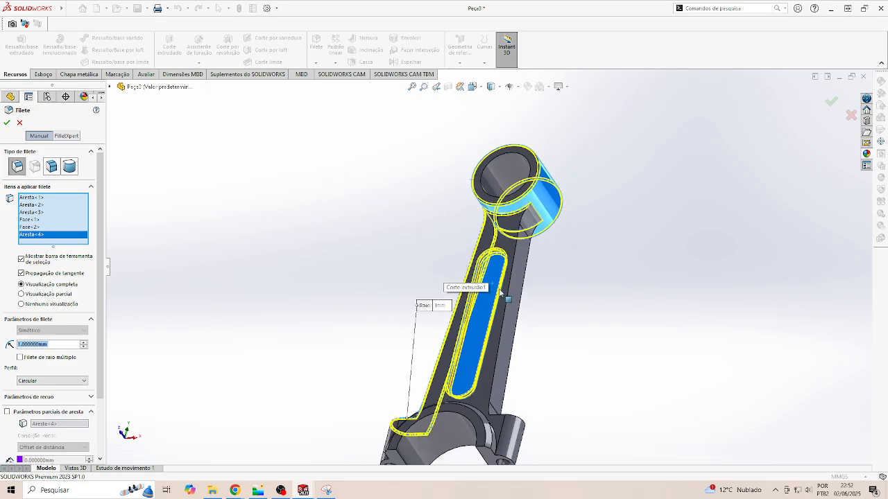
Step: Add the floor face and the outer rim edge of the opposite shank pocket to the fillet selection
middle_click_drag(500, 292, 367, 192)
scroll(486, 252, "down", 5)
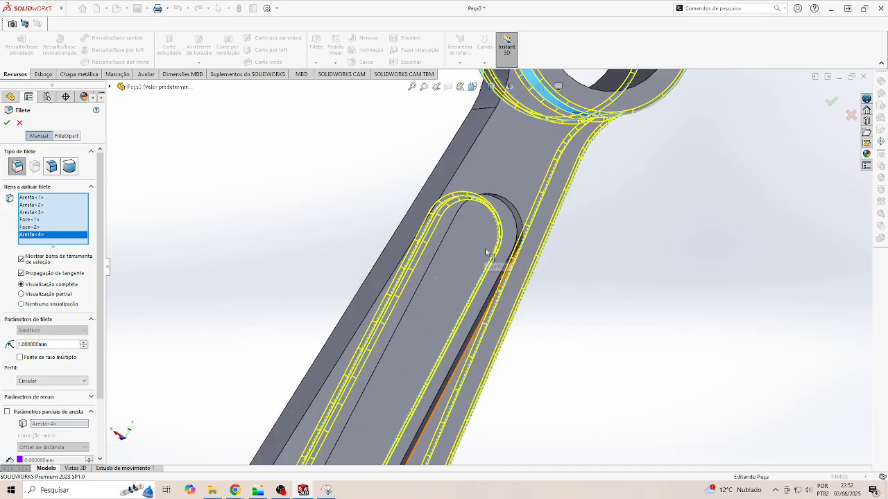
middle_click_drag(485, 252, 416, 243)
scroll(507, 291, "up", 5)
middle_click_drag(510, 294, 611, 333)
scroll(513, 286, "down", 8)
left_click(516, 280)
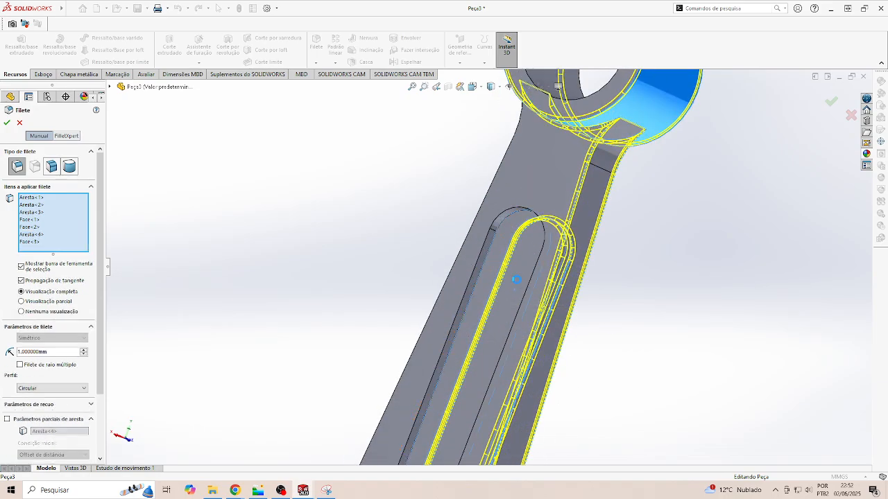
scroll(489, 242, "down", 4)
left_click(494, 254)
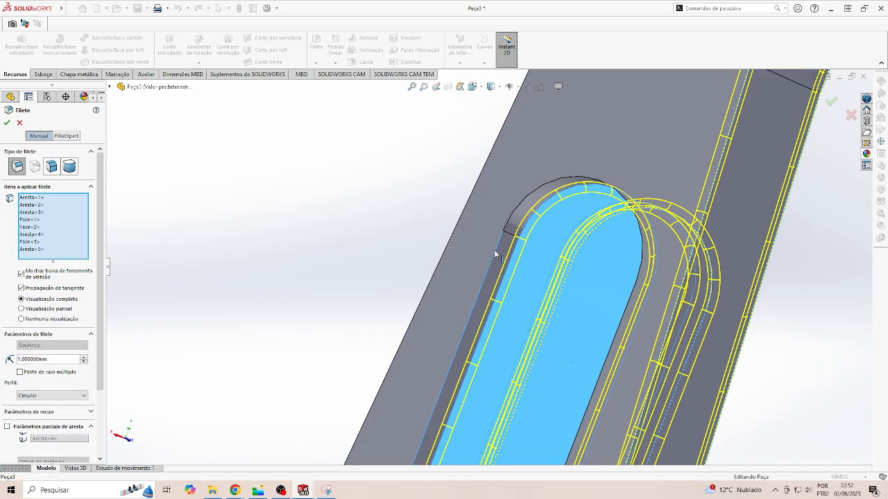
Step: Add both long edges of the shank's remaining side to the 1 mm fillet selection
scroll(499, 256, "up", 6)
middle_click_drag(505, 295, 616, 298)
scroll(514, 249, "down", 5)
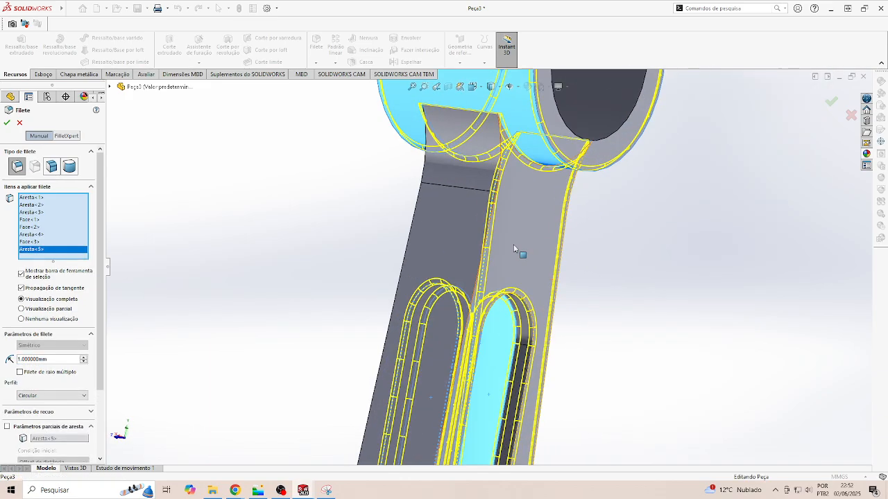
scroll(479, 258, "down", 4)
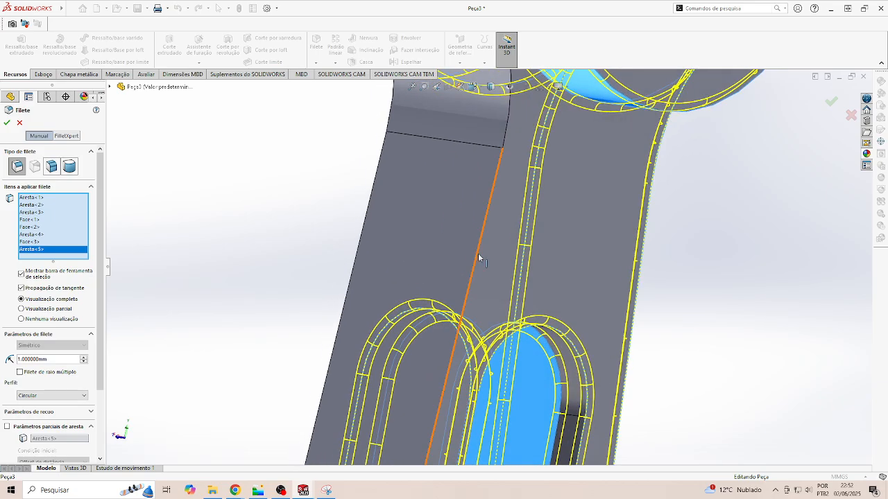
left_click(478, 258)
scroll(476, 259, "up", 3)
middle_click_drag(474, 260, 490, 270)
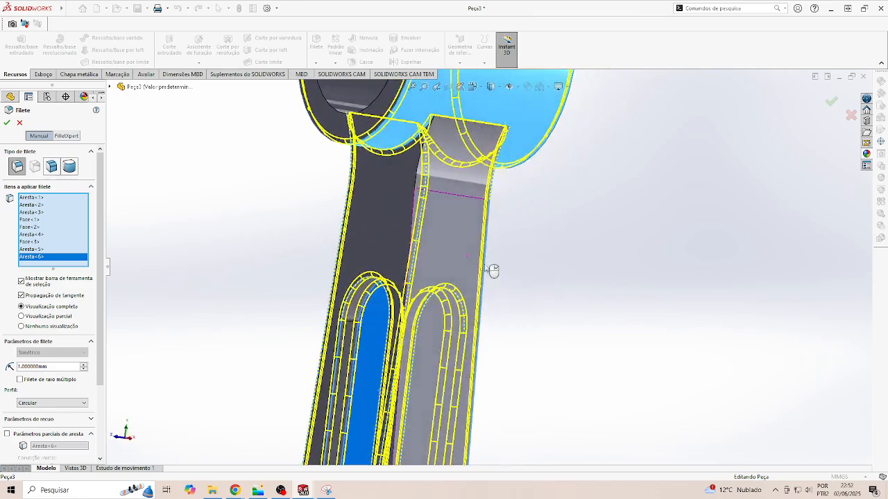
left_click(412, 231)
Step: Add both chamfer arc edges on one big-end face and the second lug's upper rim to the fillet selection
scroll(416, 234, "up", 5)
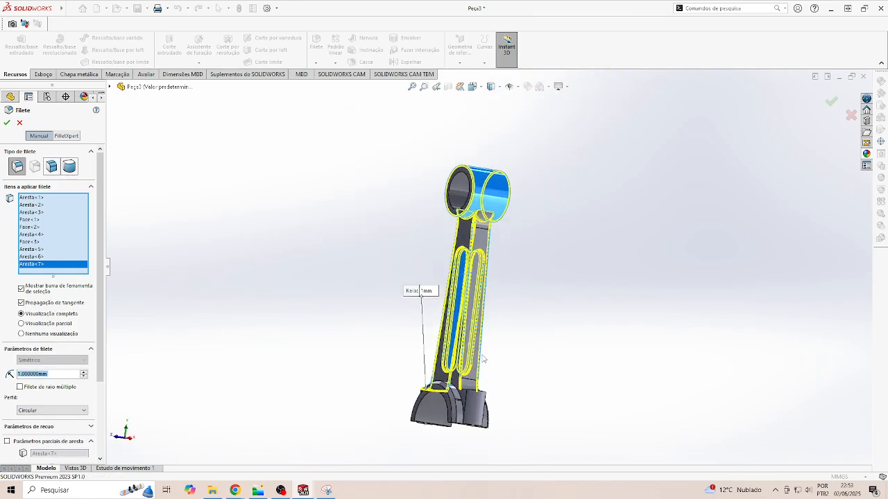
scroll(484, 360, "down", 8)
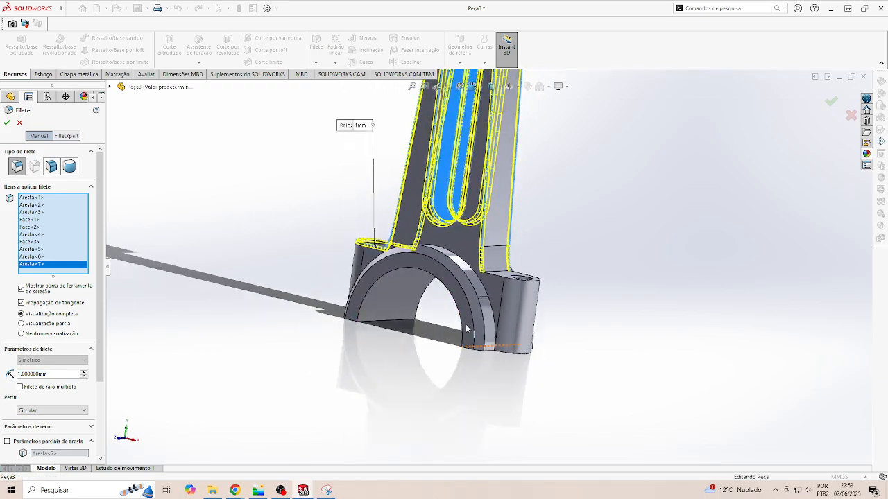
left_click(471, 319)
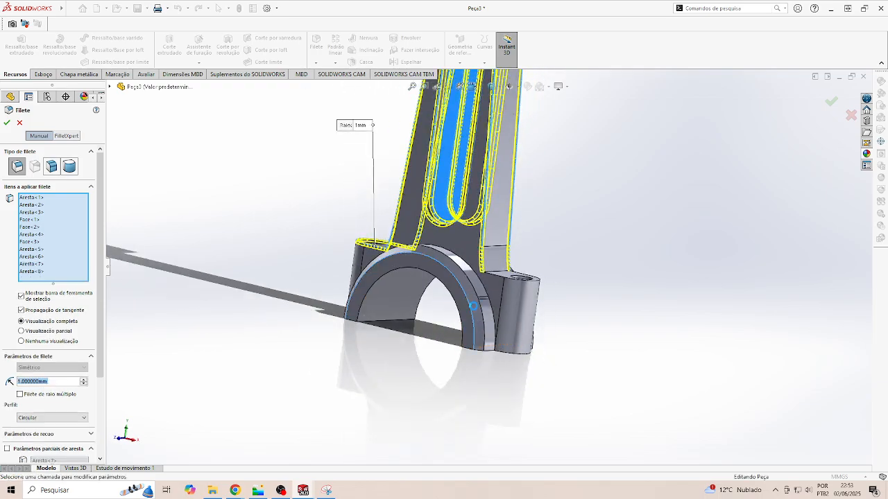
scroll(474, 305, "down", 4)
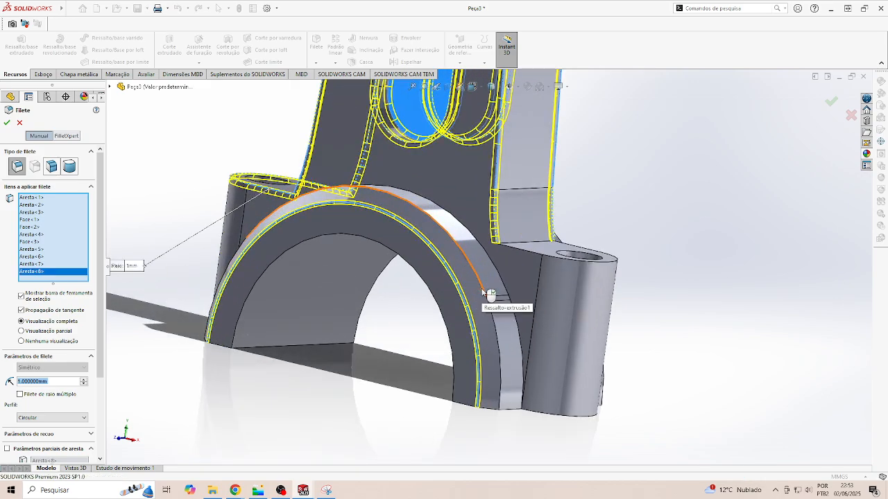
left_click(483, 290)
scroll(486, 291, "up", 2)
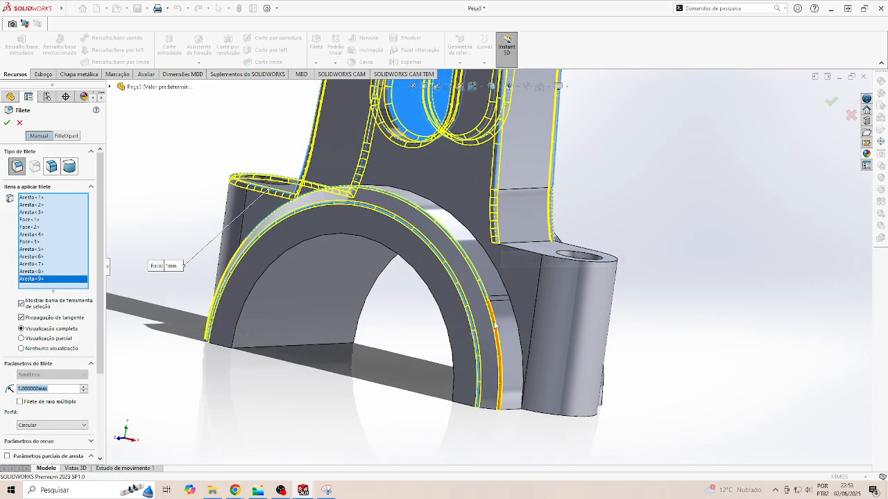
middle_click_drag(504, 292, 473, 308)
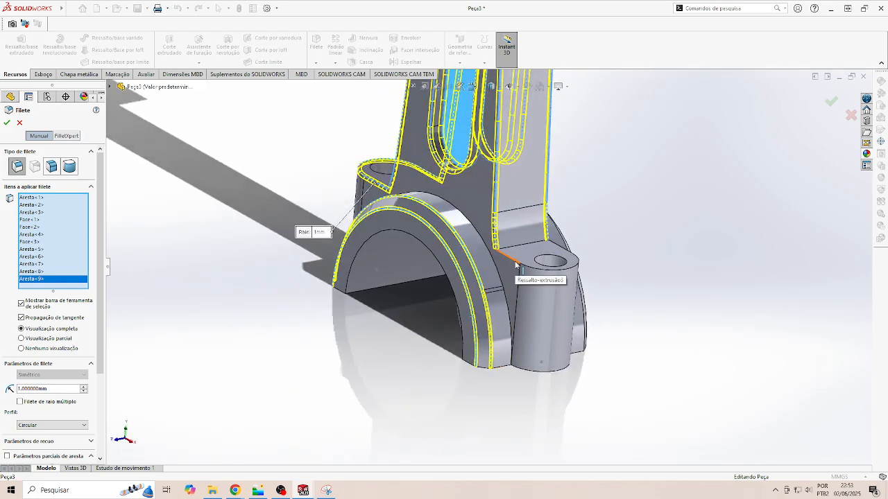
left_click(517, 264)
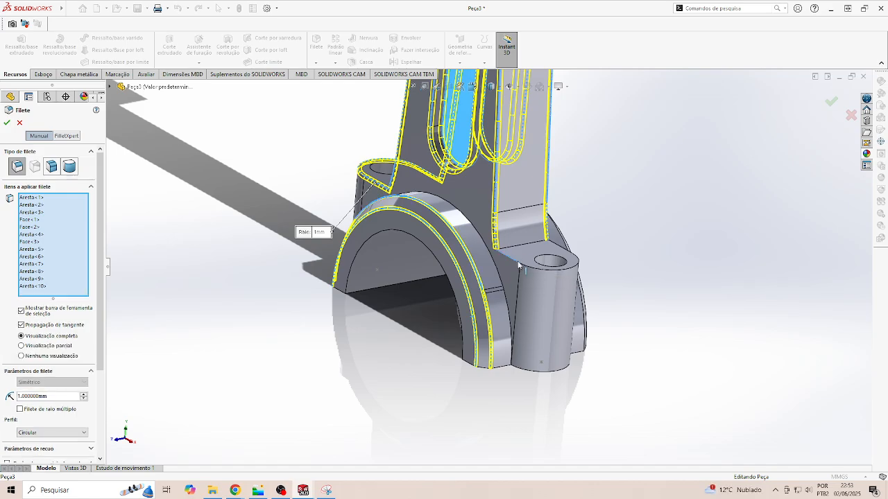
Step: Add the whole chain of arc edges where the big-end ring meets the body on that face, including the short segments
middle_click_drag(576, 265, 514, 306)
scroll(517, 305, "down", 3)
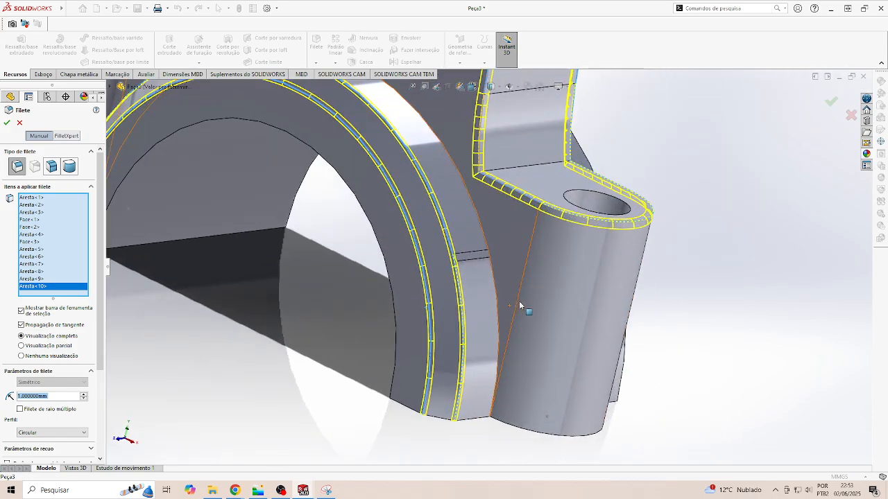
left_click(500, 311)
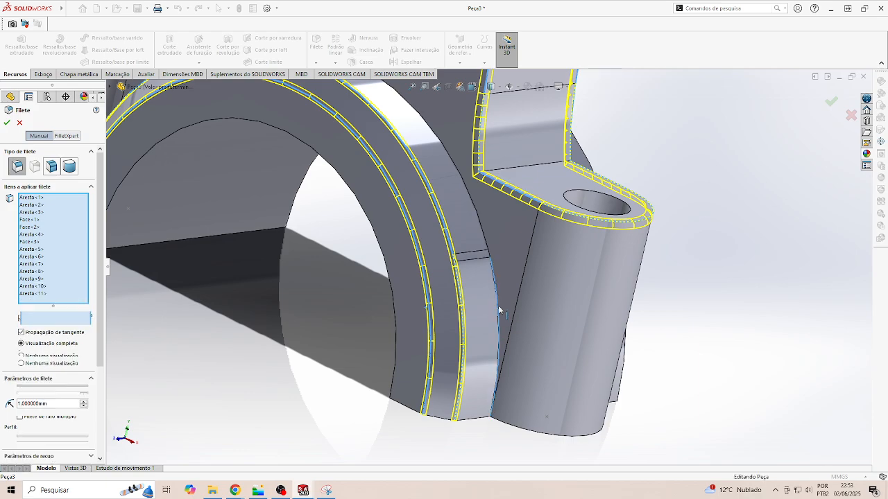
left_click(487, 253)
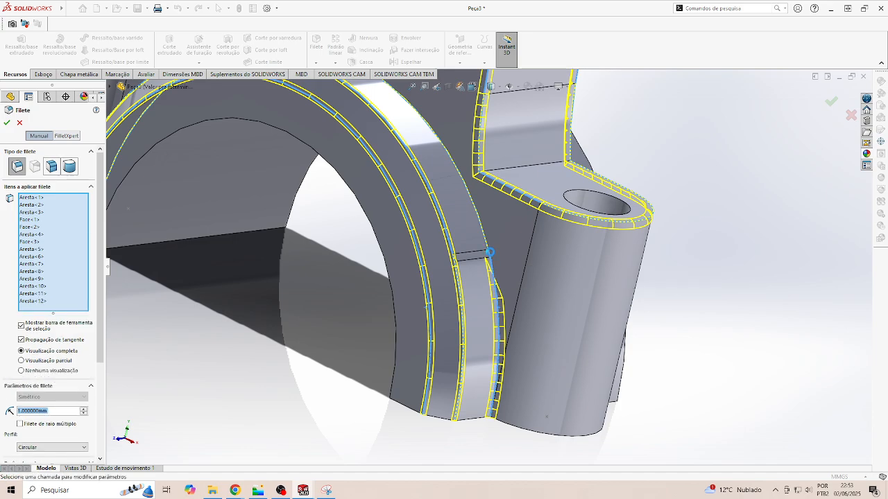
left_click(485, 240)
scroll(486, 243, "up", 5)
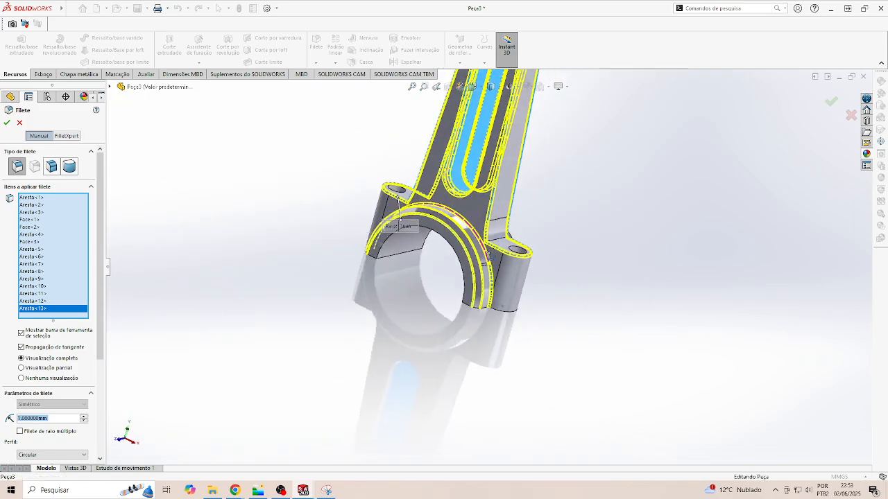
middle_click_drag(485, 243, 461, 265)
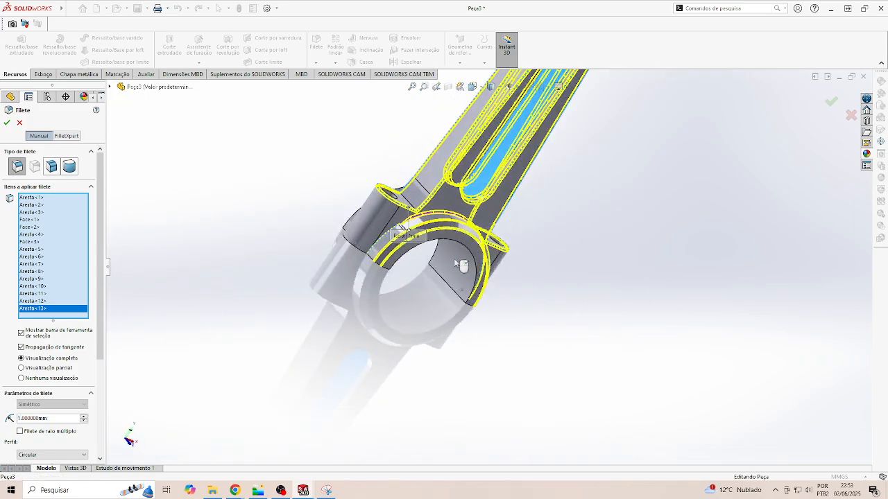
scroll(461, 265, "down", 8)
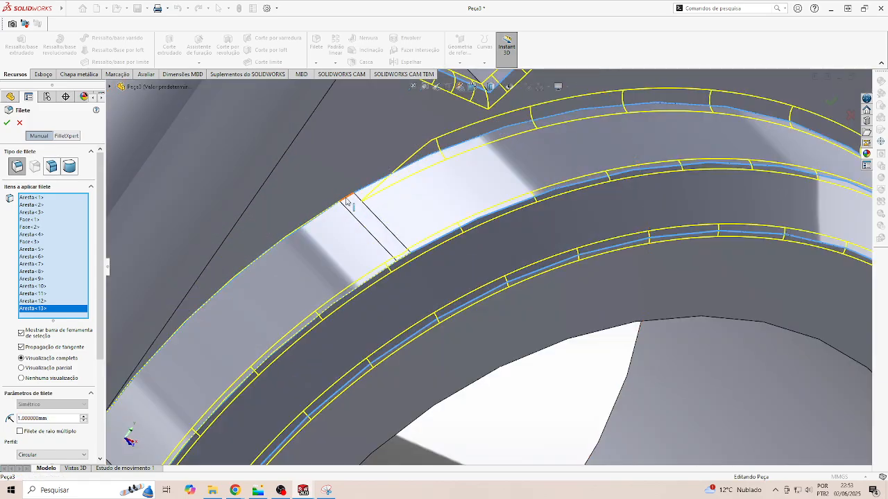
left_click(346, 200)
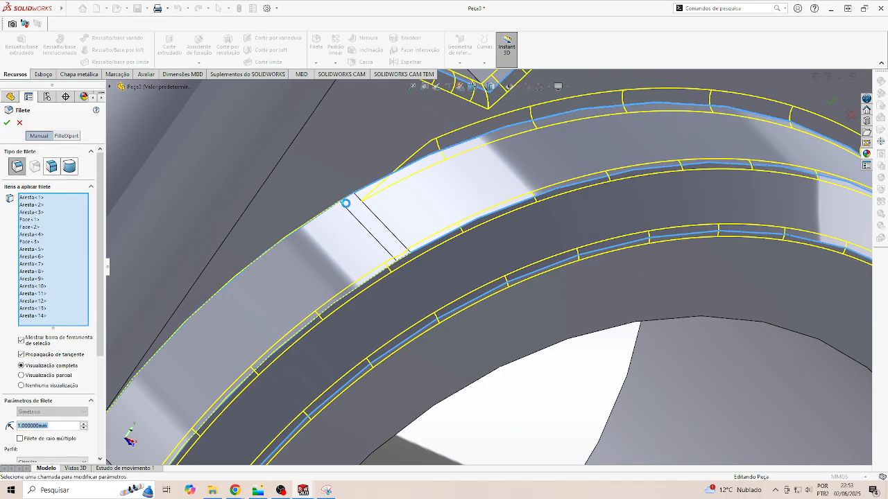
left_click(318, 218)
Step: Add the matching chain of arc edges at the base of the big-end ring on the opposite face, with its short segments
scroll(326, 222, "up", 10)
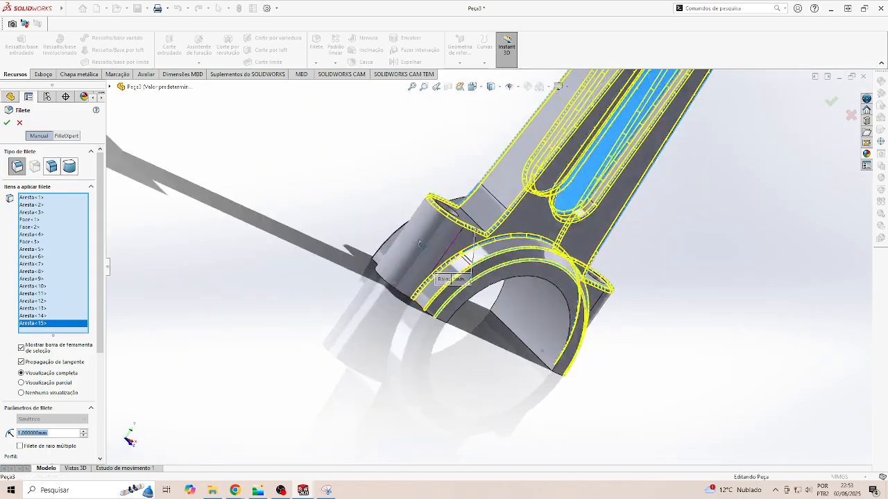
middle_click_drag(421, 245, 504, 358)
scroll(375, 247, "down", 5)
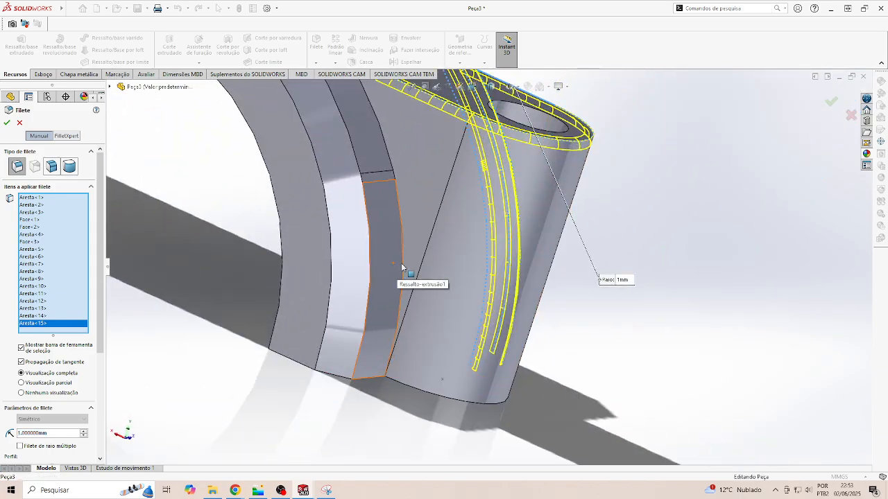
left_click(402, 266)
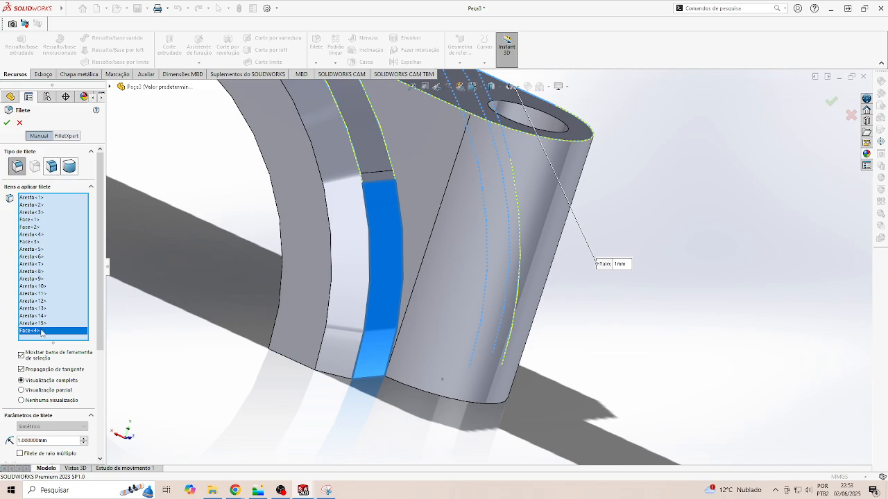
key("Delete")
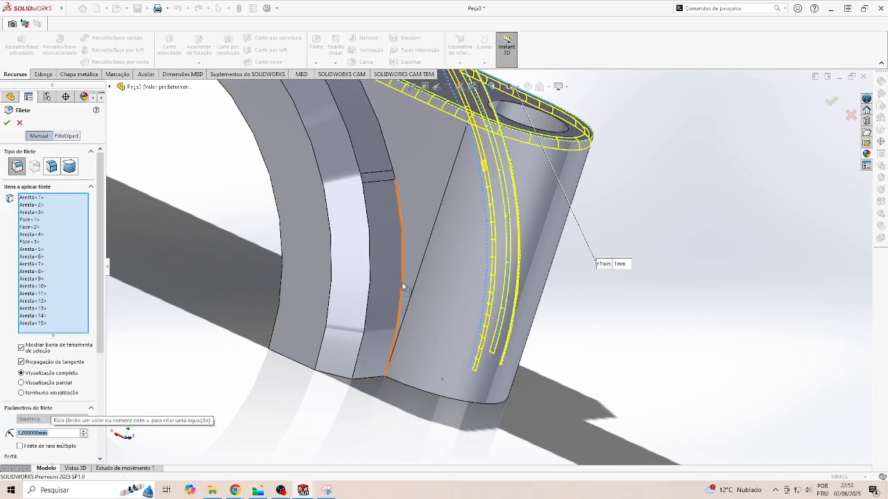
left_click(402, 286)
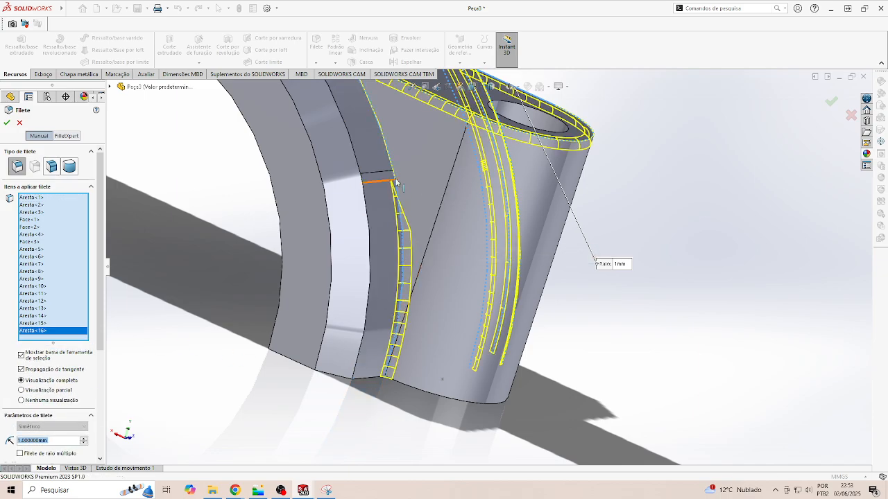
left_click(393, 177)
left_click(391, 163)
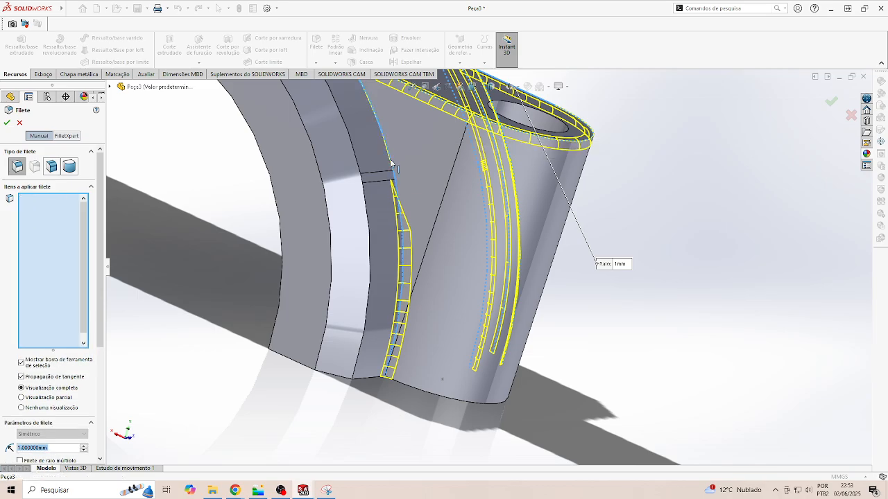
scroll(394, 177, "up", 7)
middle_click_drag(396, 182, 467, 251)
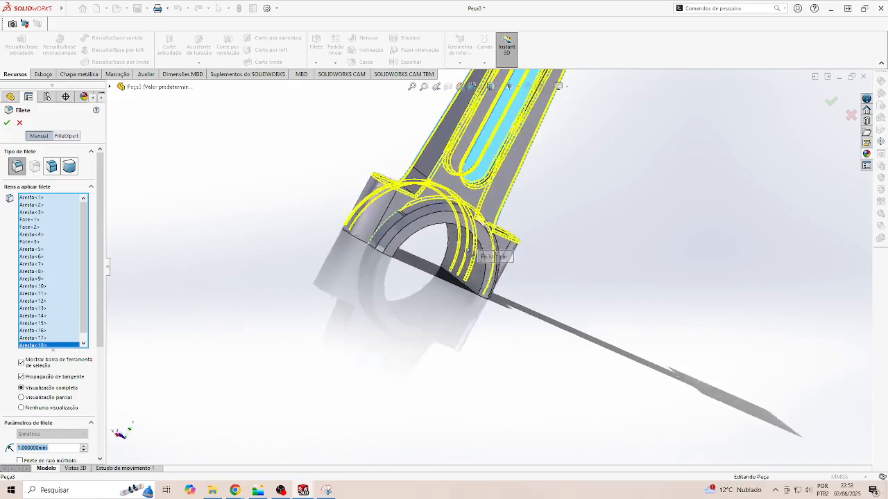
scroll(469, 252, "down", 10)
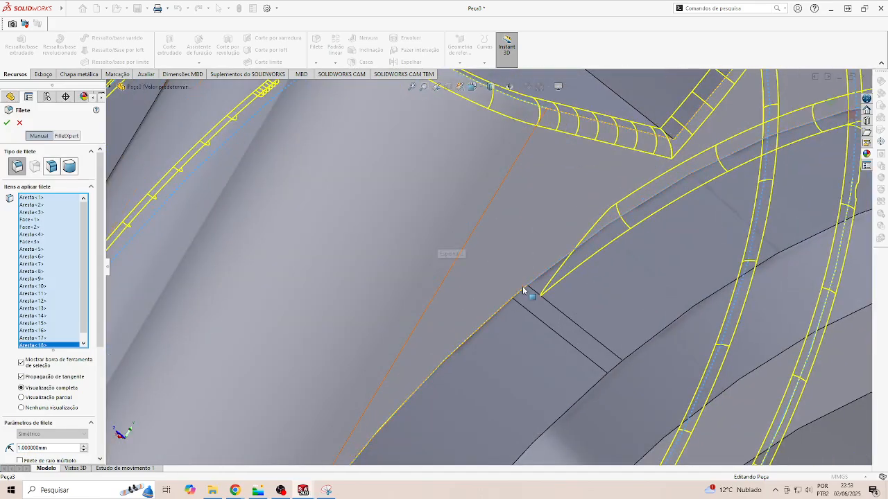
left_click(525, 297)
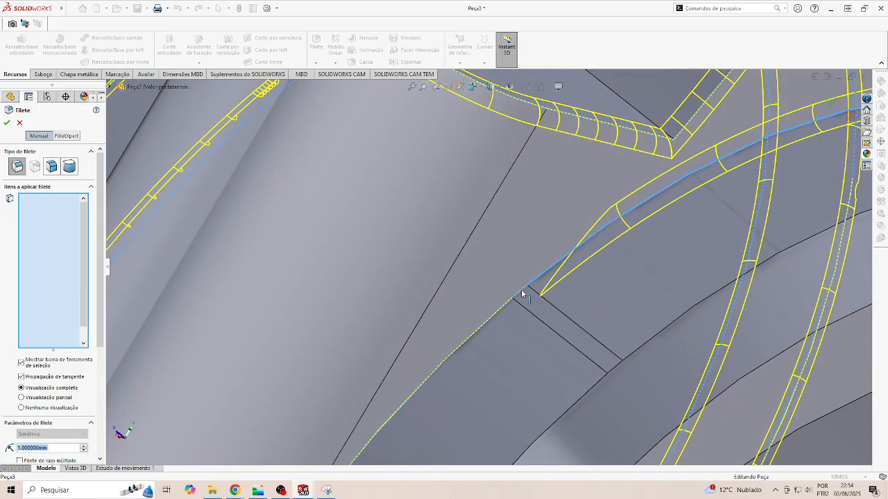
left_click(497, 317)
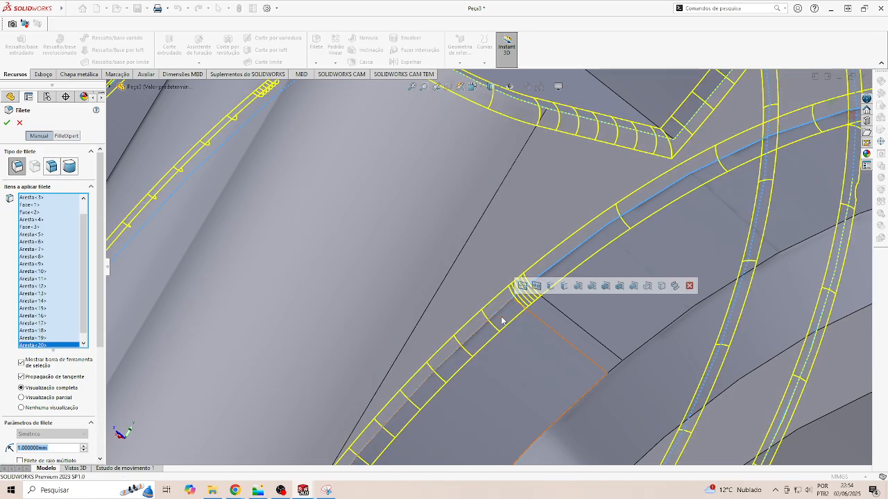
Step: Add both chamfer arc edges on the opposite big-end face to the fillet selection
scroll(516, 317, "up", 10)
mouse_move(527, 305)
middle_mouse_down()
mouse_move(516, 318)
mouse_move(561, 321)
mouse_move(516, 303)
middle_mouse_up()
scroll(513, 303, "down", 10)
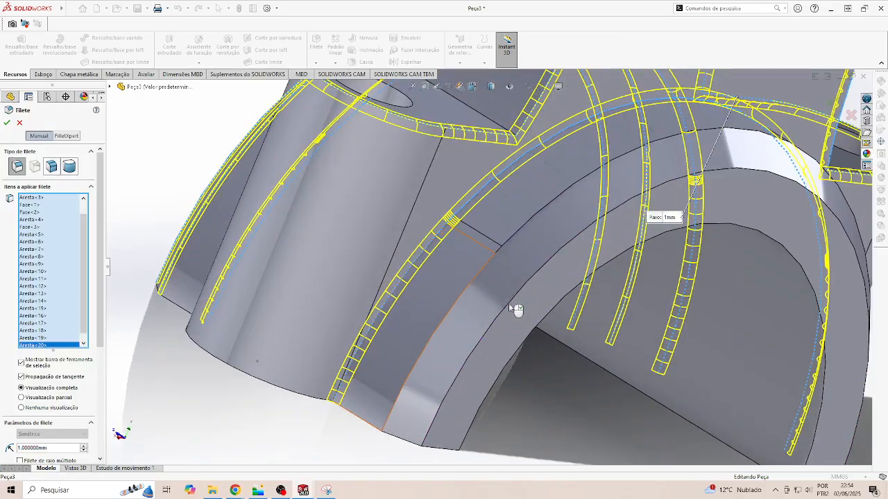
left_click(472, 284)
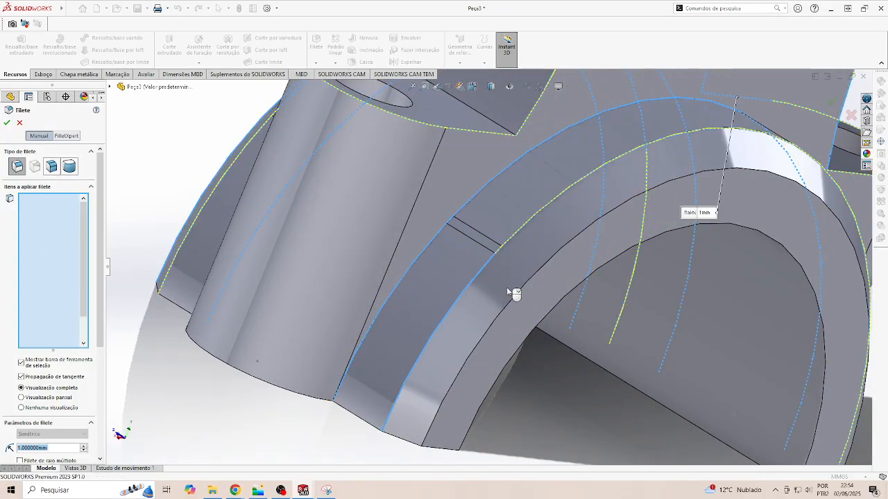
left_click(519, 295)
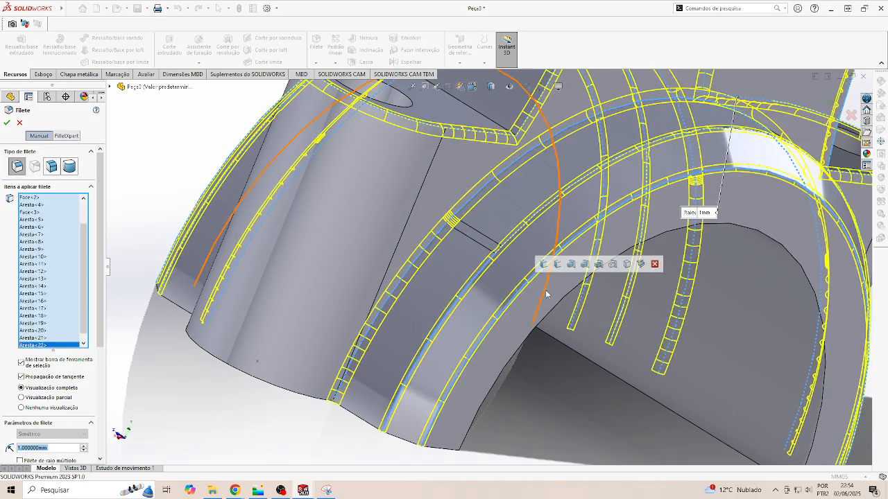
Step: Add the edge where one lug's upper face meets the shank side to the fillet selection
scroll(554, 248, "up", 10)
middle_click_drag(554, 247, 560, 285)
scroll(472, 202, "down", 8)
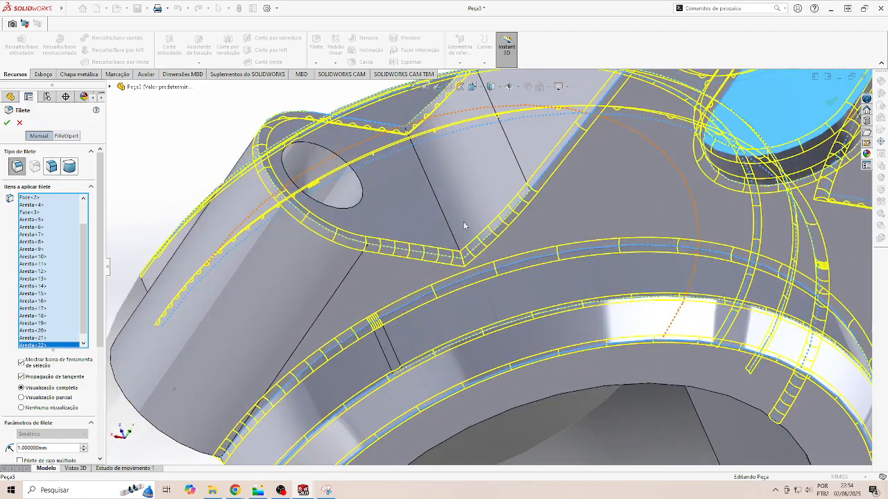
left_click(451, 235)
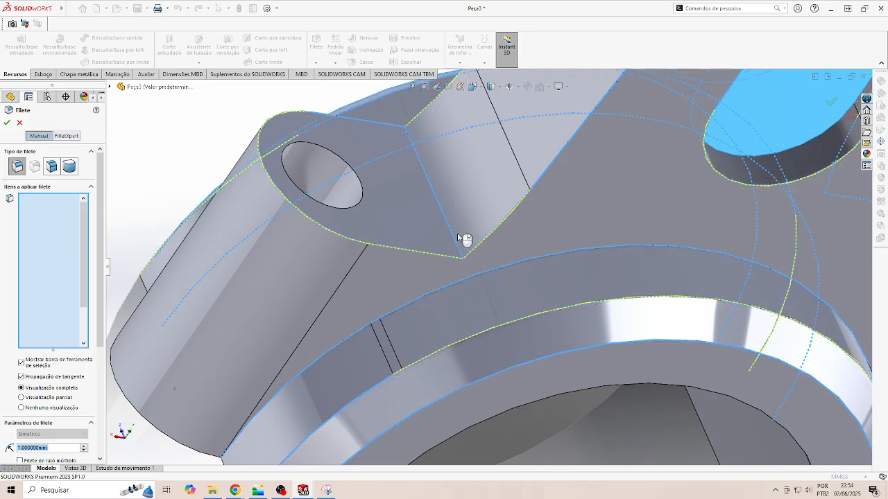
Step: Add the edge where the other lug's upper face meets the shank side and apply the 1 mm fillet
scroll(458, 238, "up", 8)
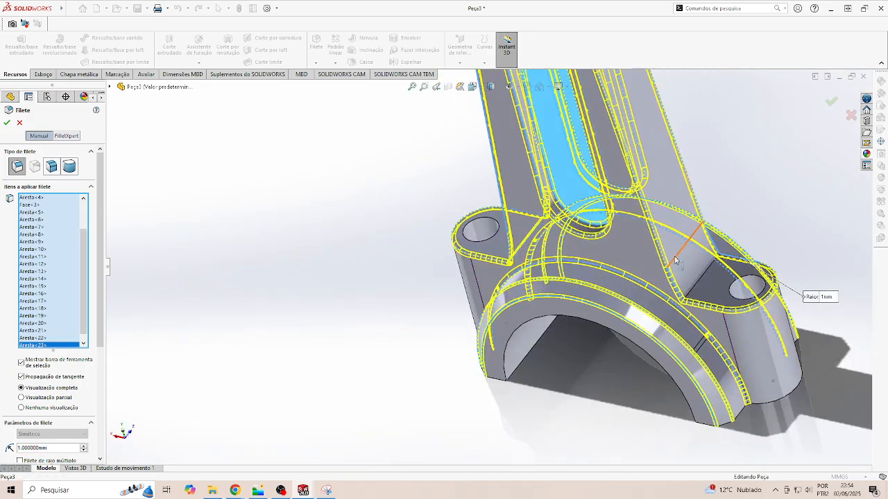
scroll(690, 312, "down", 8)
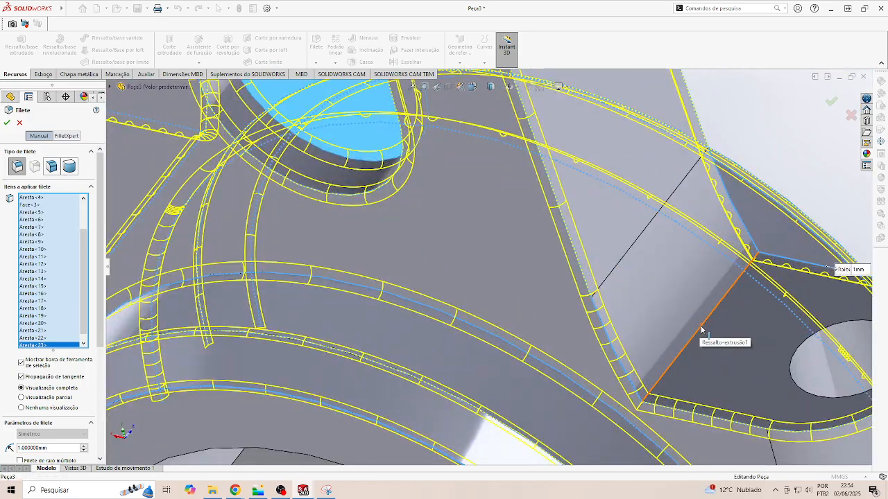
left_click(700, 329)
scroll(697, 323, "up", 8)
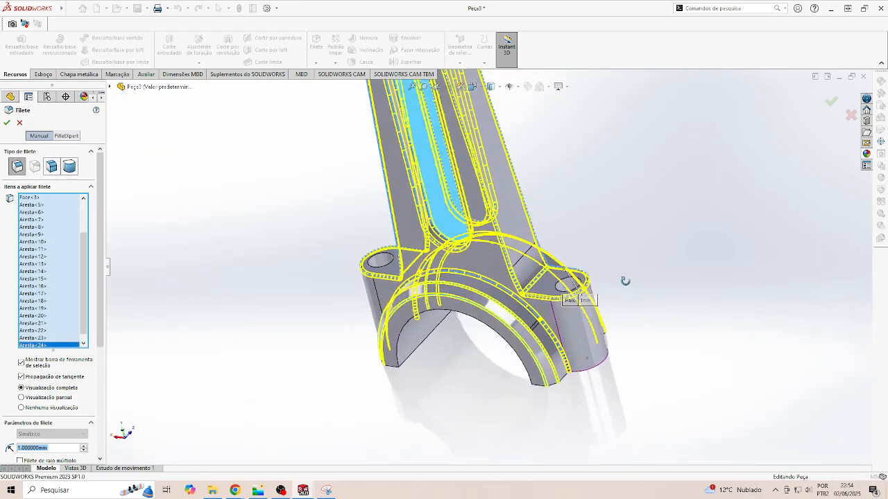
middle_click_drag(625, 281, 651, 282)
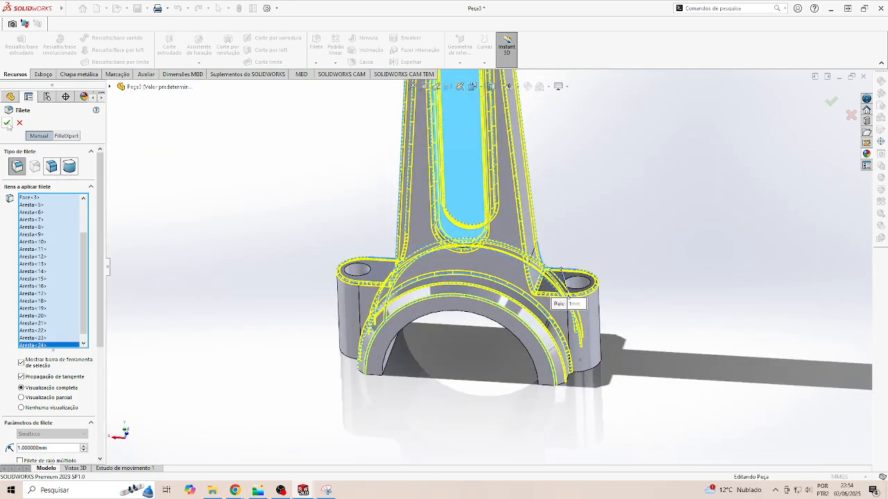
left_click(7, 123)
Step: Examine the filleted connecting rod, covering the big end, the shank pocket and the small end
scroll(462, 240, "down", 5)
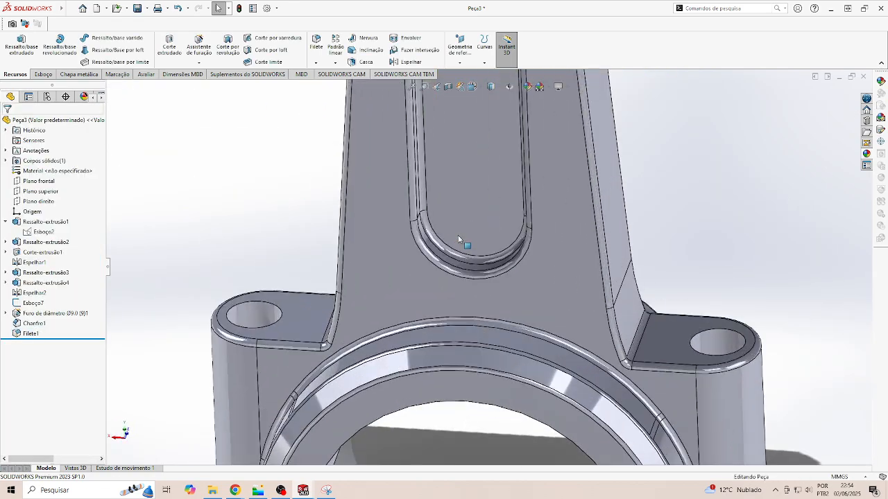
middle_click_drag(458, 239, 516, 280)
scroll(500, 262, "up", 8)
scroll(527, 199, "down", 5)
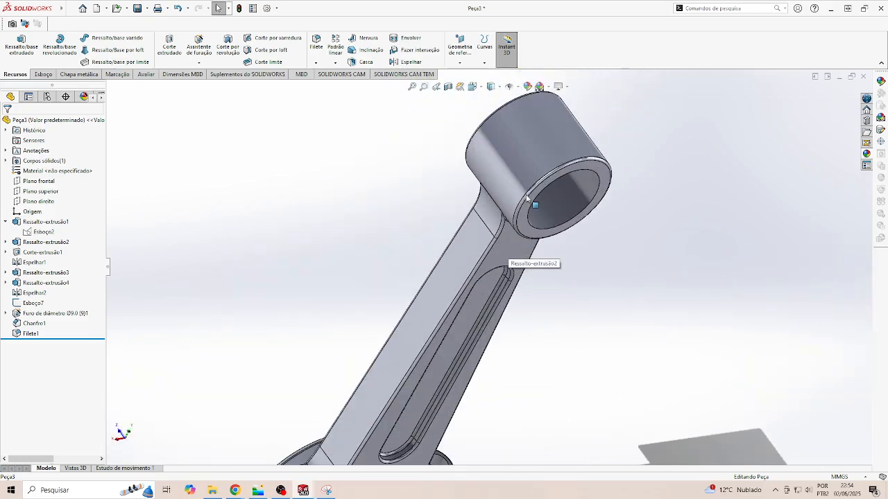
middle_click_drag(527, 198, 539, 263)
scroll(538, 268, "up", 4)
scroll(539, 268, "down", 4)
scroll(488, 284, "up", 4)
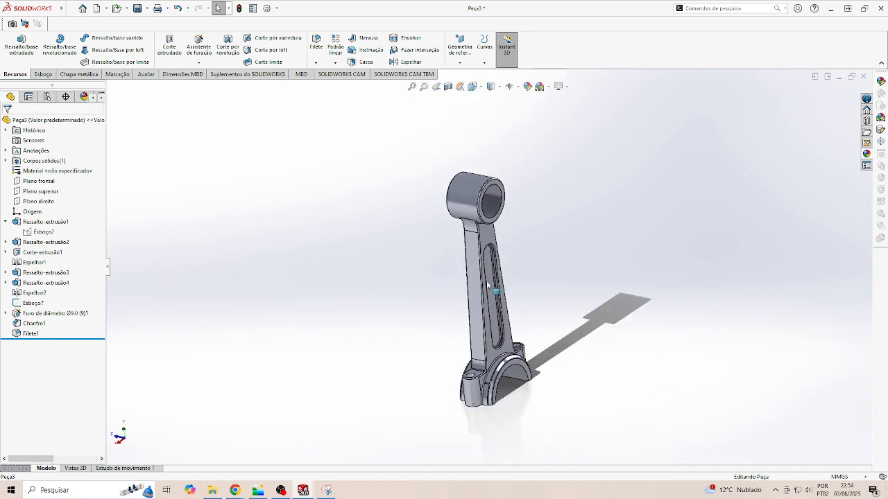
scroll(489, 286, "down", 3)
scroll(569, 247, "up", 2)
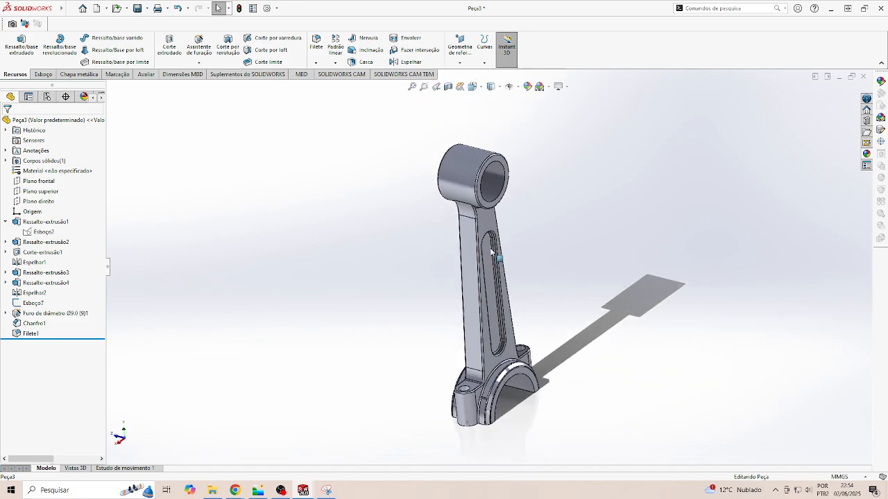
scroll(599, 227, "down", 3)
Step: Apply the cast bronze appearance (bronze fundido) from the metal library to the whole part
left_click(870, 154)
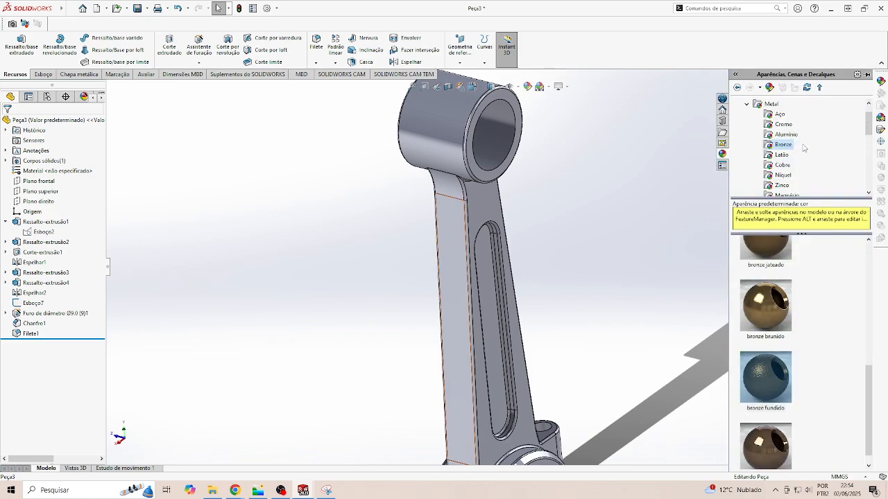
left_click(777, 146)
scroll(782, 140, "up", 1)
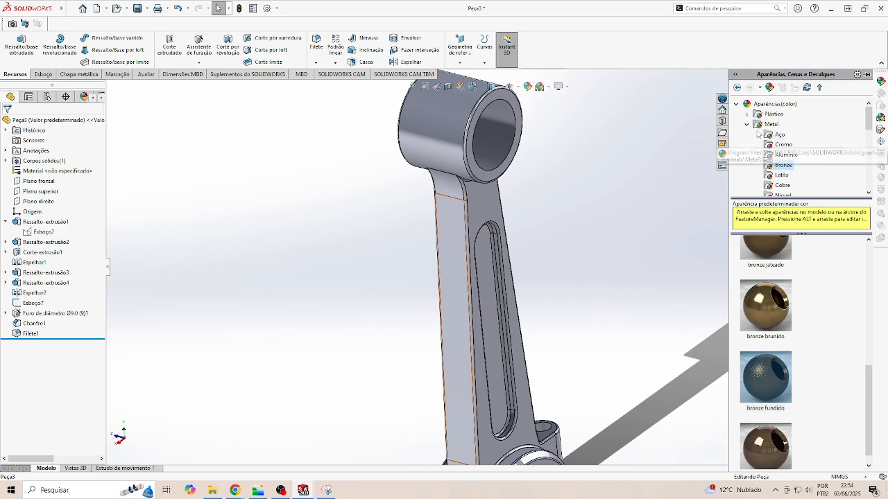
double_click(763, 127)
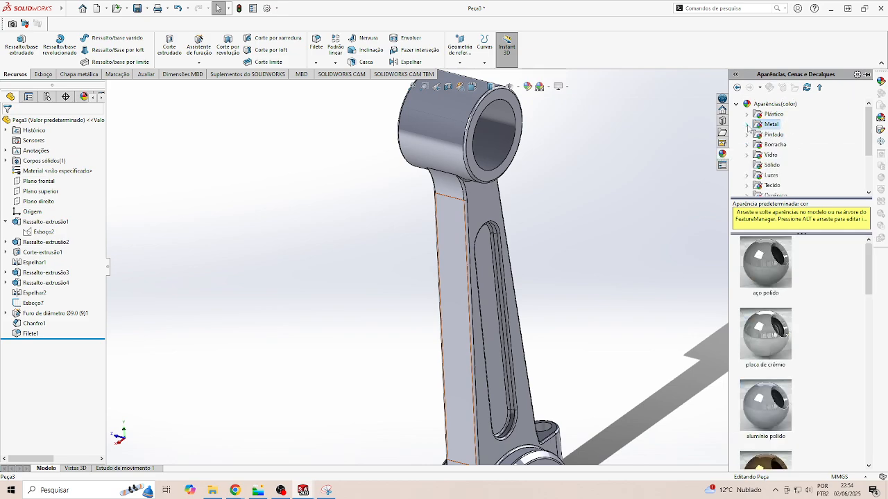
left_click(747, 126)
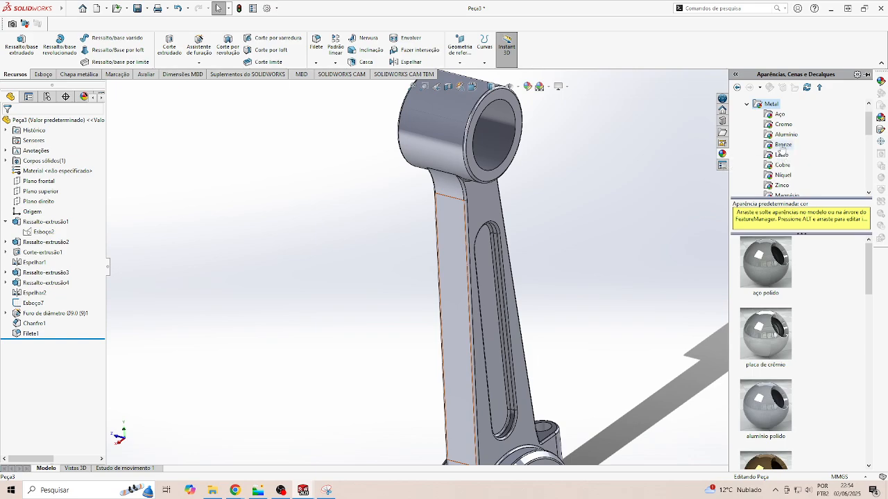
left_click(782, 145)
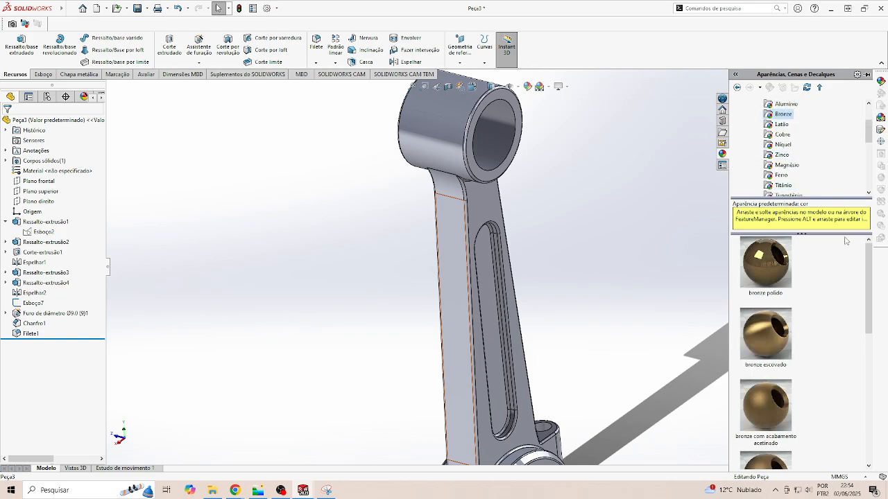
scroll(846, 273, "down", 5)
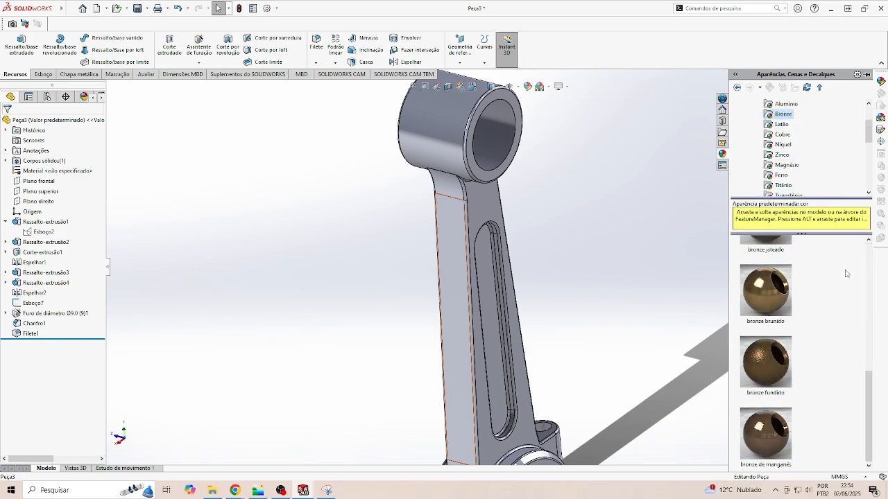
left_click(761, 374)
left_click_drag(764, 371, 454, 281)
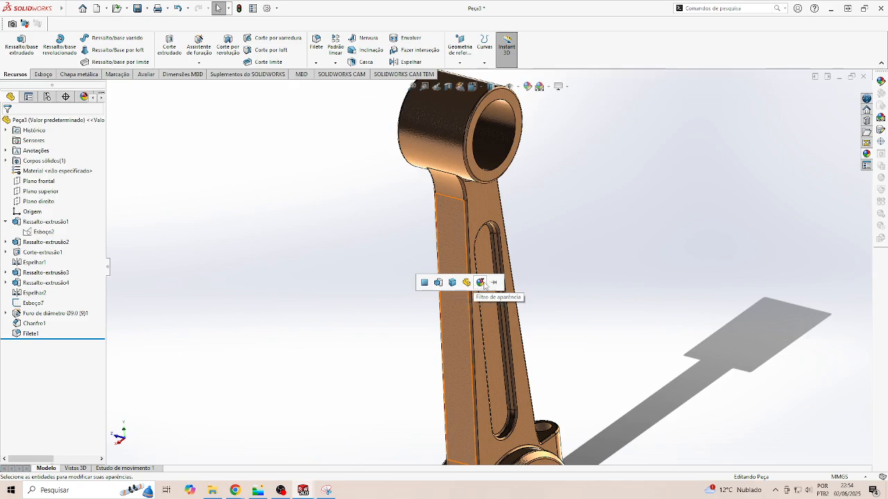
Step: Examine the bronze appearance over the whole connecting rod from different angles
scroll(588, 220, "up", 5)
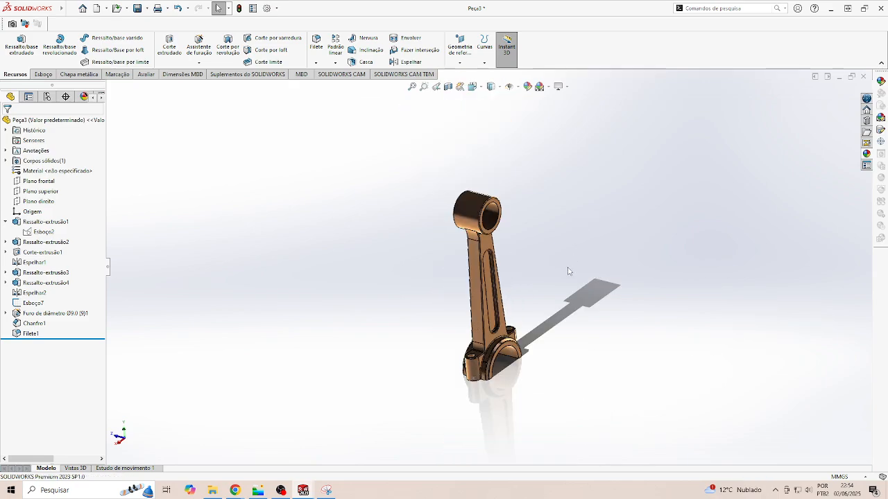
mouse_move(567, 271)
middle_mouse_down()
mouse_move(533, 228)
mouse_move(529, 263)
mouse_move(553, 275)
middle_mouse_up()
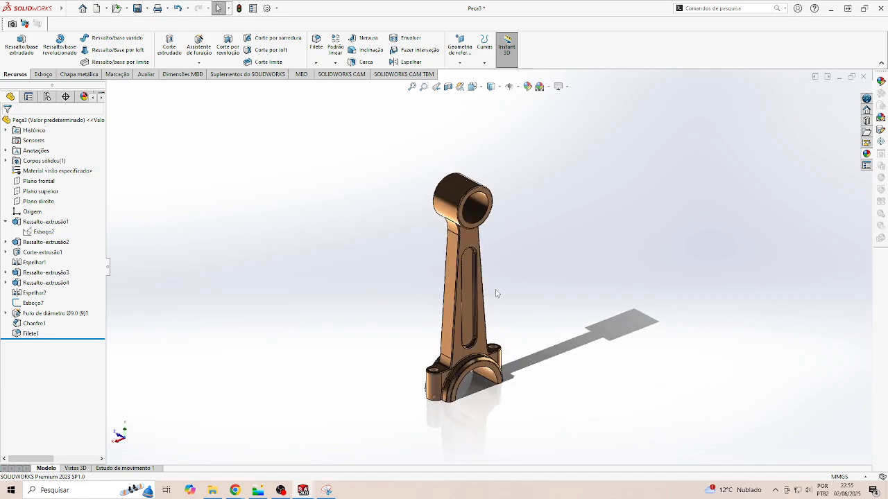
scroll(494, 326, "down", 5)
middle_click_drag(491, 315, 460, 368)
scroll(454, 283, "up", 3)
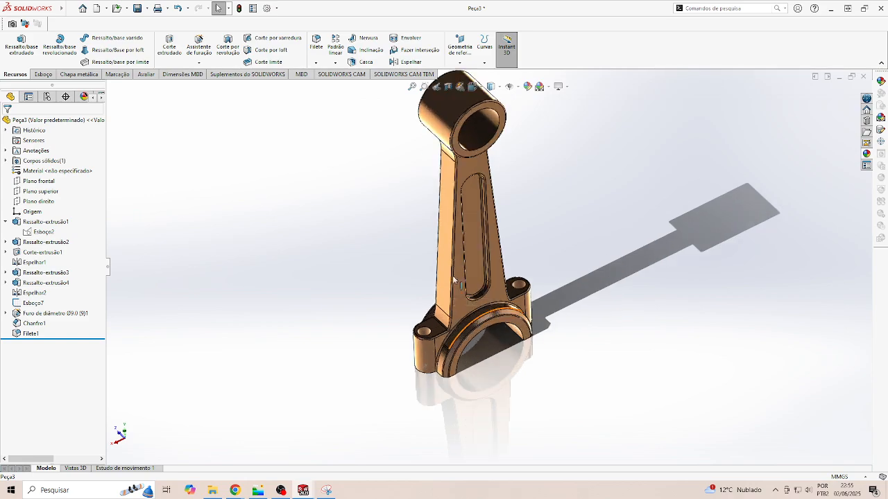
scroll(454, 280, "up", 3)
scroll(485, 229, "down", 4)
scroll(494, 310, "up", 3)
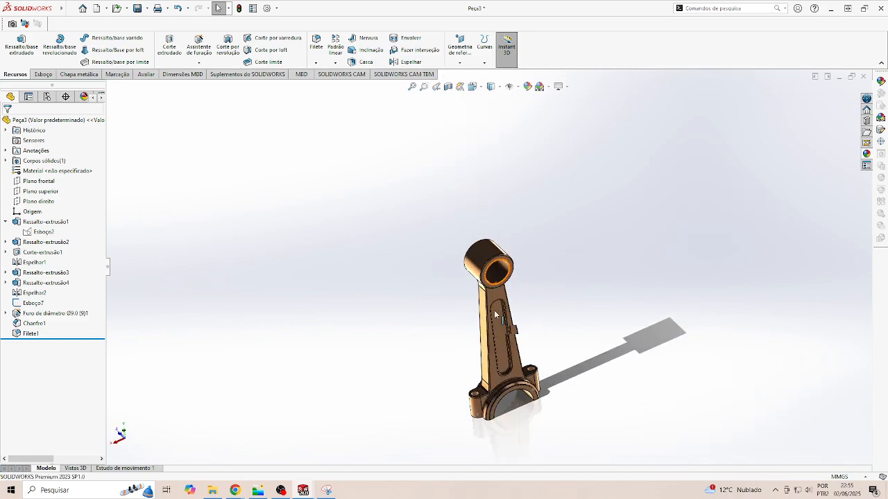
Step: Apply the chrome plate appearance (placa de crômio) to only the small-end bore face
scroll(493, 260, "down", 5)
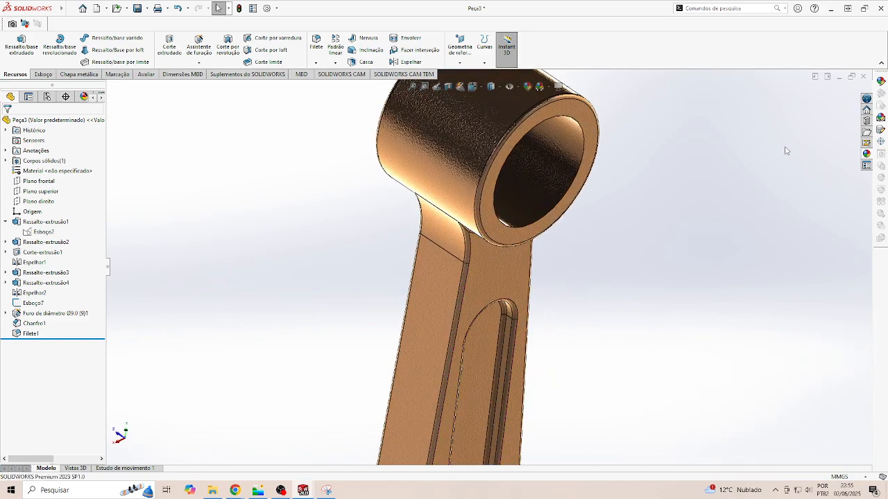
left_click(866, 154)
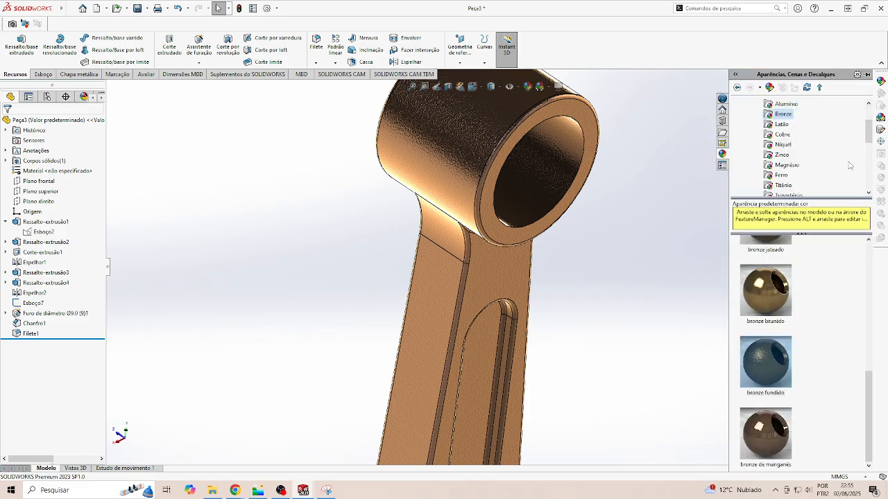
scroll(782, 128, "up", 2)
left_click(779, 135)
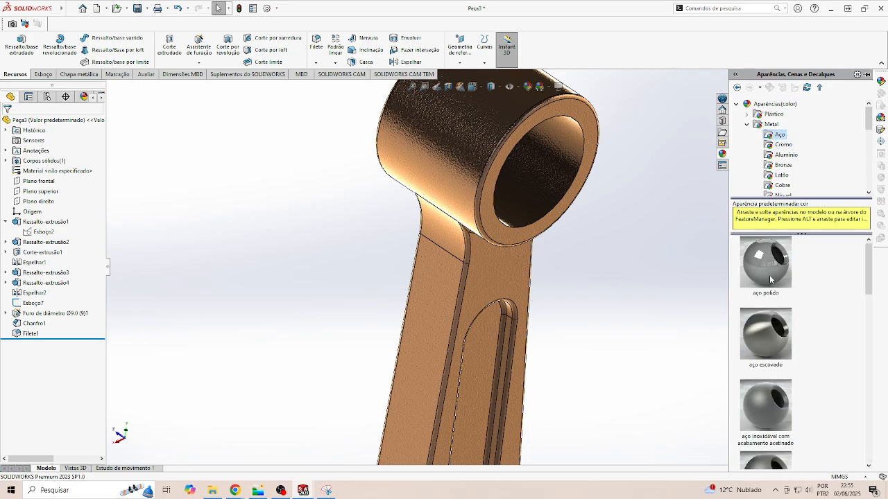
left_click(778, 147)
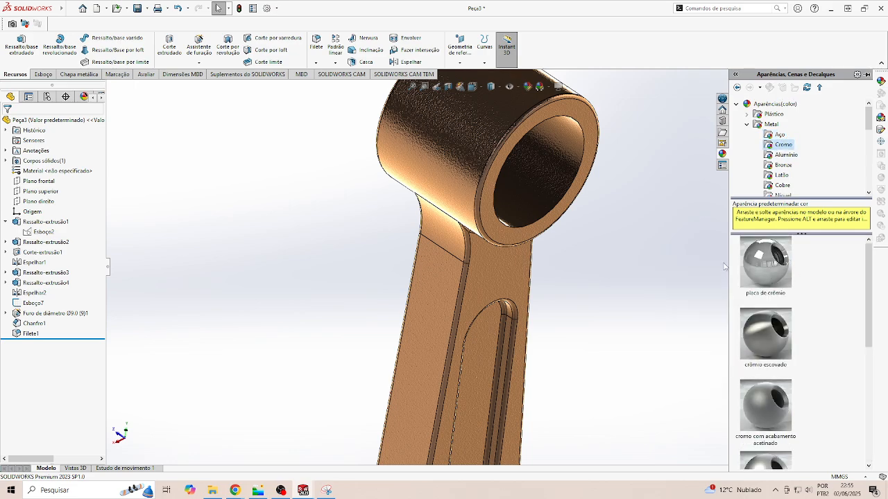
left_click_drag(760, 264, 543, 182)
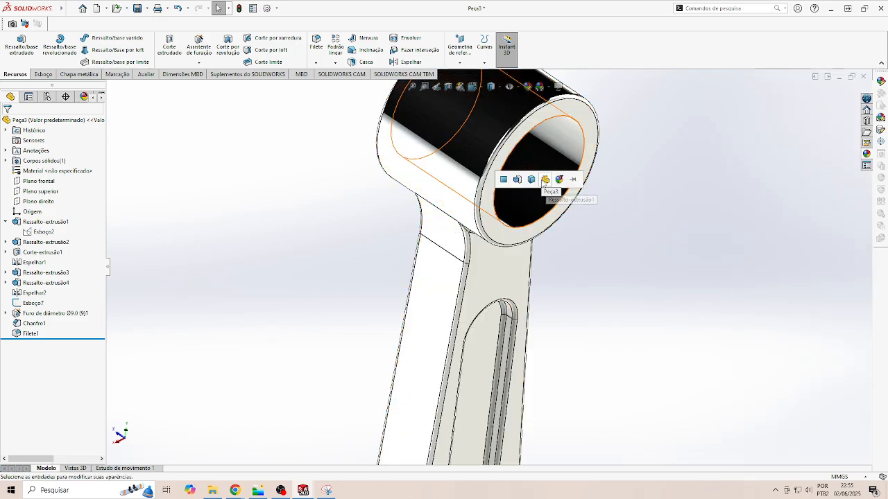
left_click(503, 182)
Step: Apply the chrome plate appearance to only the half-round bore face of the big end
scroll(522, 207, "up", 3)
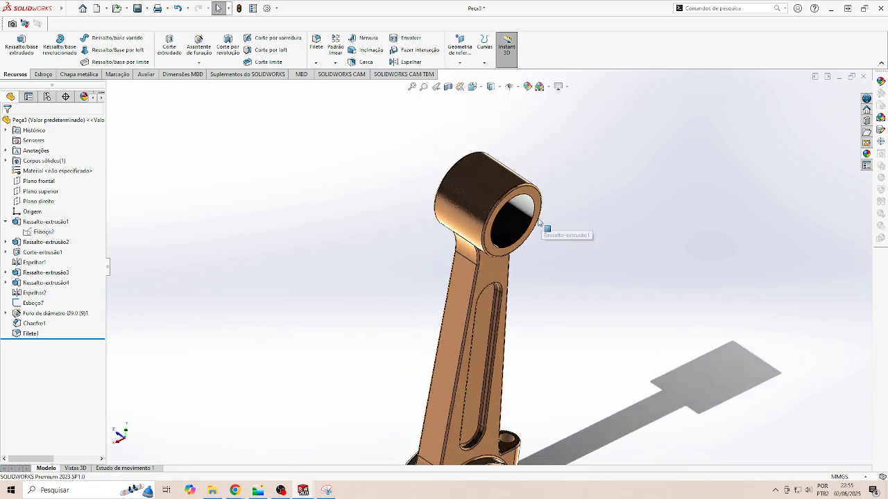
middle_click_drag(543, 225, 514, 133)
scroll(515, 133, "up", 6)
scroll(507, 310, "down", 4)
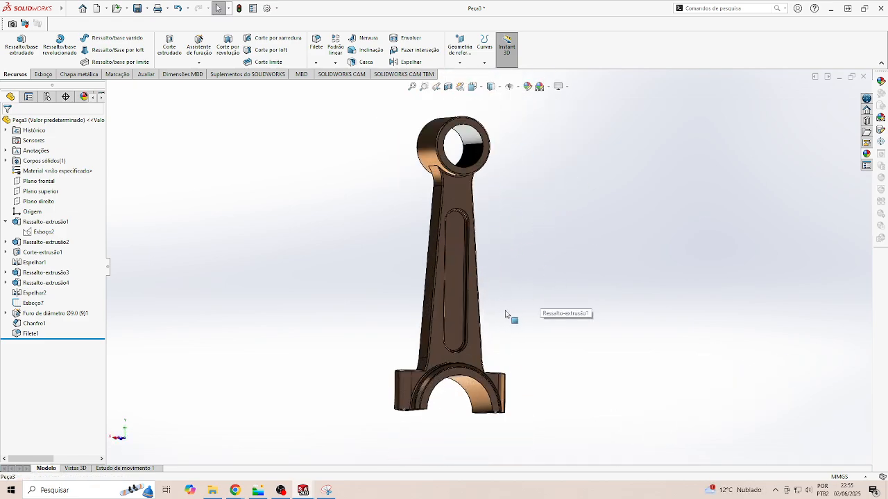
mouse_move(507, 310)
middle_mouse_down()
mouse_move(523, 362)
mouse_move(518, 252)
mouse_move(512, 301)
middle_mouse_up()
scroll(504, 357, "down", 3)
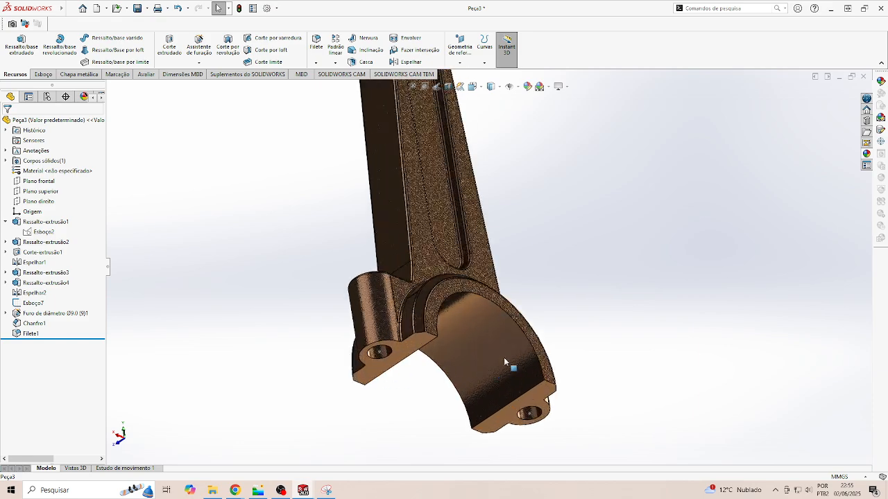
left_click(866, 153)
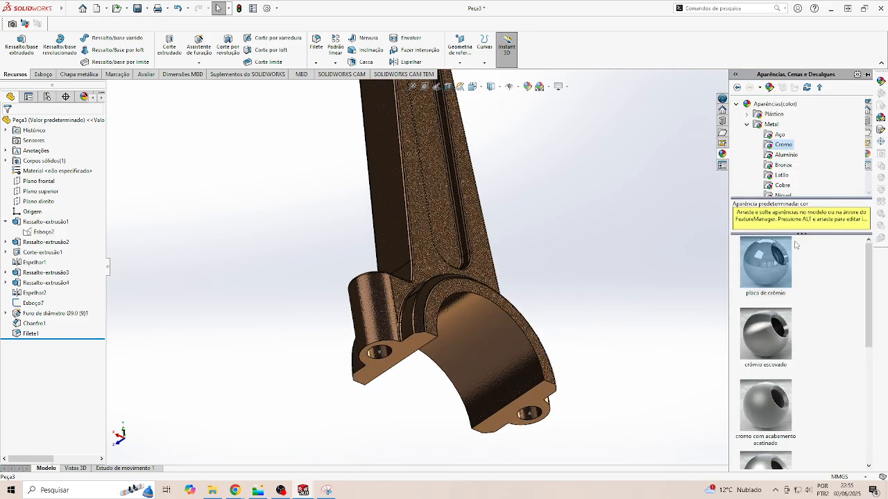
left_click_drag(763, 267, 492, 359)
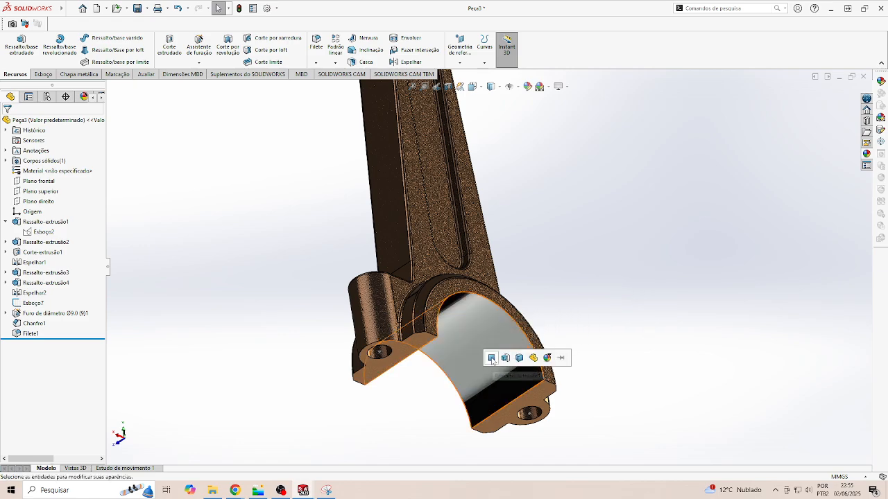
left_click(491, 358)
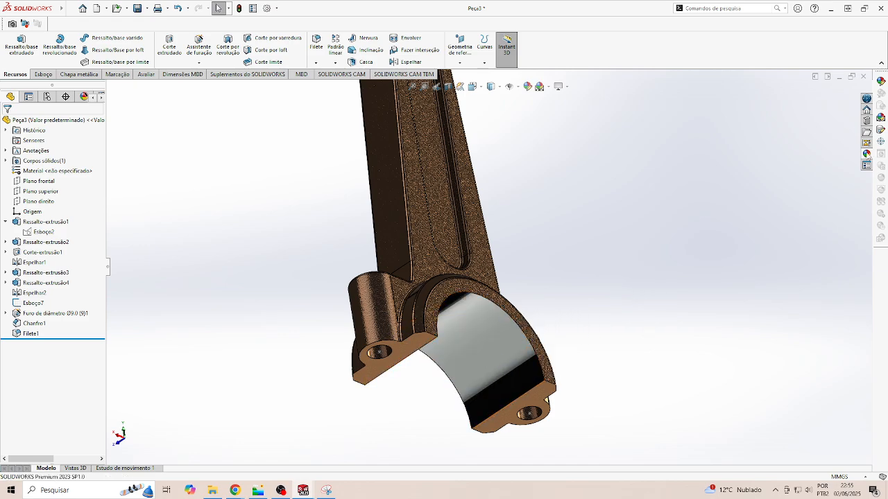
Step: Apply the chrome plate appearance to both flat mating faces at the big end's split
left_click(867, 154)
left_click_drag(749, 280, 537, 400)
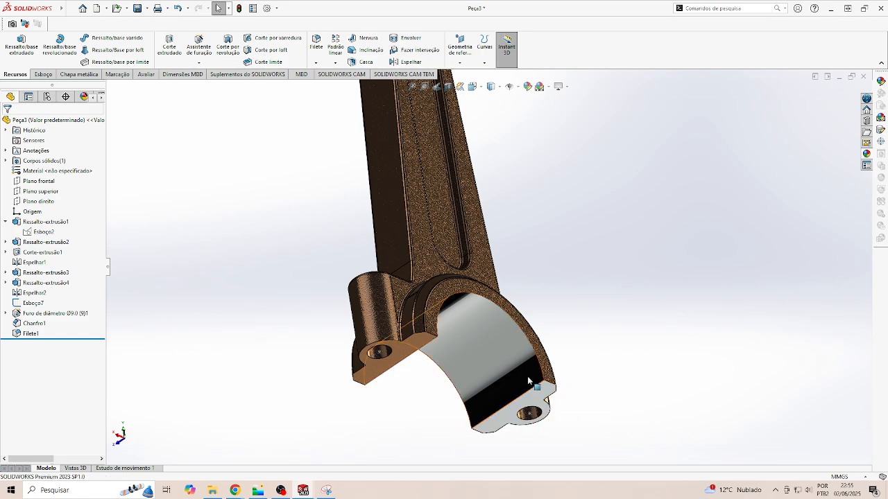
scroll(524, 376, "up", 2)
scroll(405, 324, "down", 4)
left_click(866, 154)
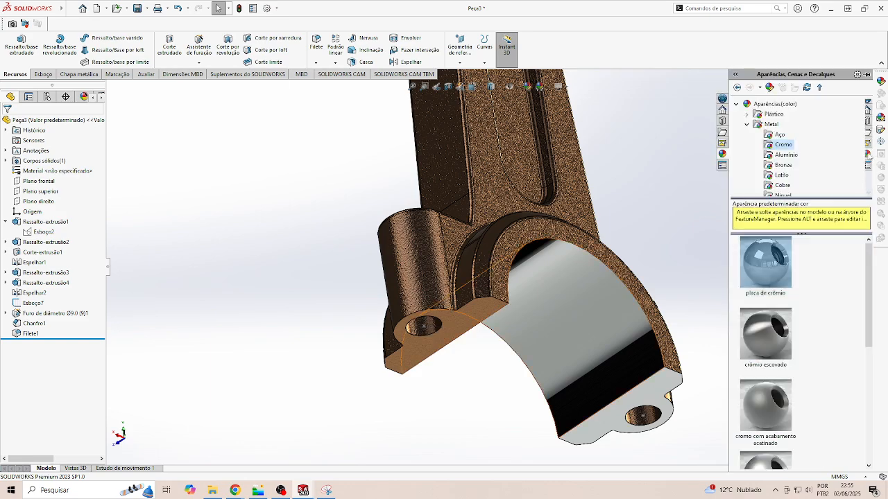
left_click_drag(782, 286, 459, 330)
left_click(459, 330)
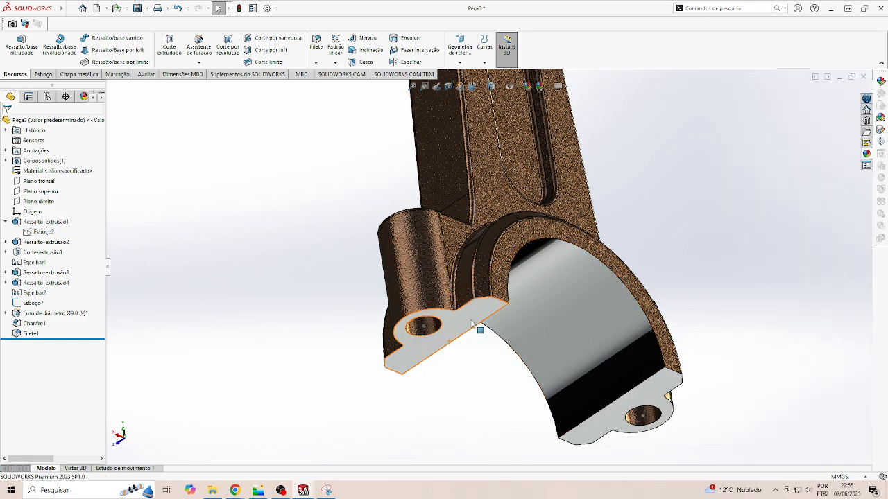
Step: Apply the chrome plate appearance (placa de crômio) to only the inner face of the first bolt hole at the big end
scroll(479, 331, "up", 3)
scroll(475, 292, "down", 5)
scroll(475, 290, "down", 2)
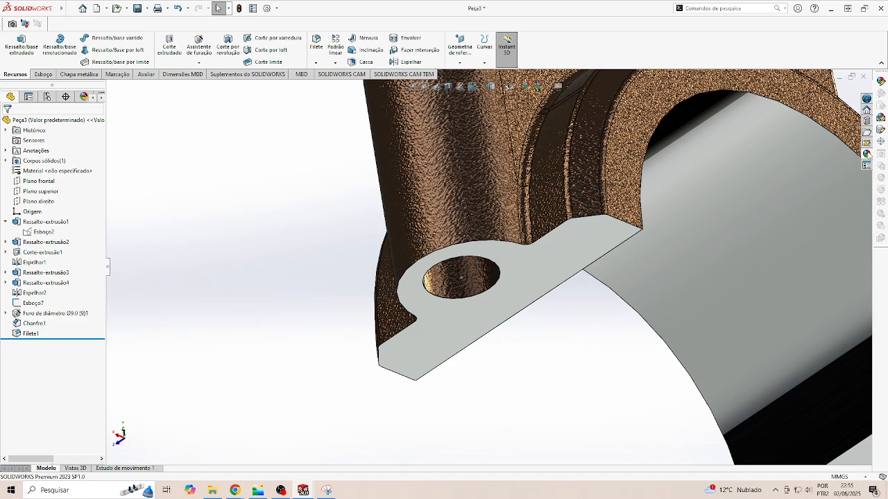
left_click(881, 117)
left_click_drag(754, 257, 475, 277)
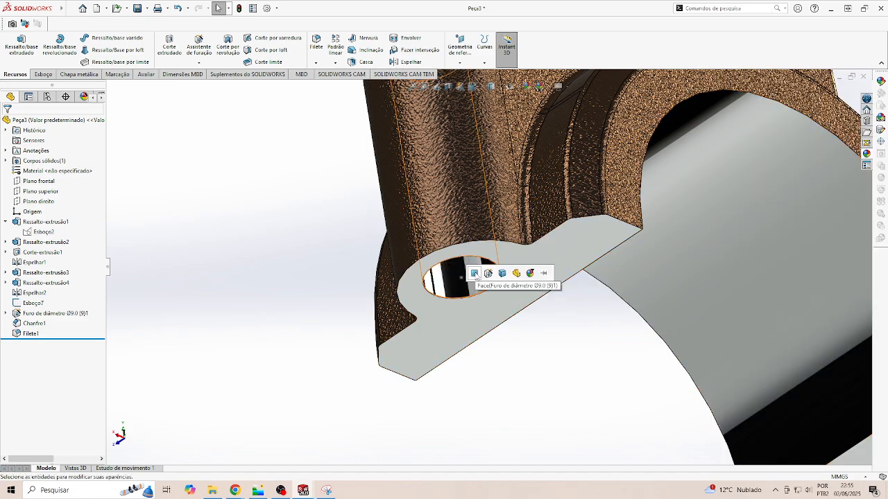
left_click(475, 275)
Step: Apply the chrome plate appearance to only the inner face of the second bolt hole, on the opposite side of the big end
middle_click_drag(531, 281, 724, 365)
scroll(723, 365, "up", 2)
scroll(550, 343, "down", 6)
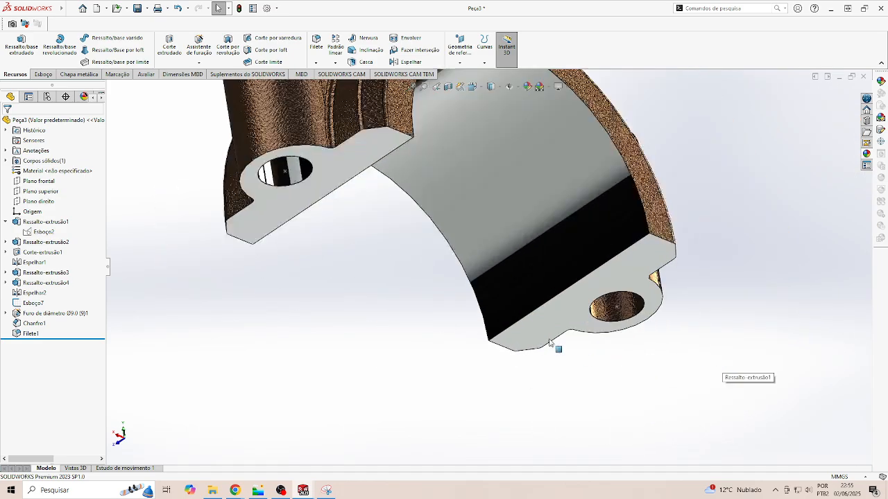
left_click(867, 154)
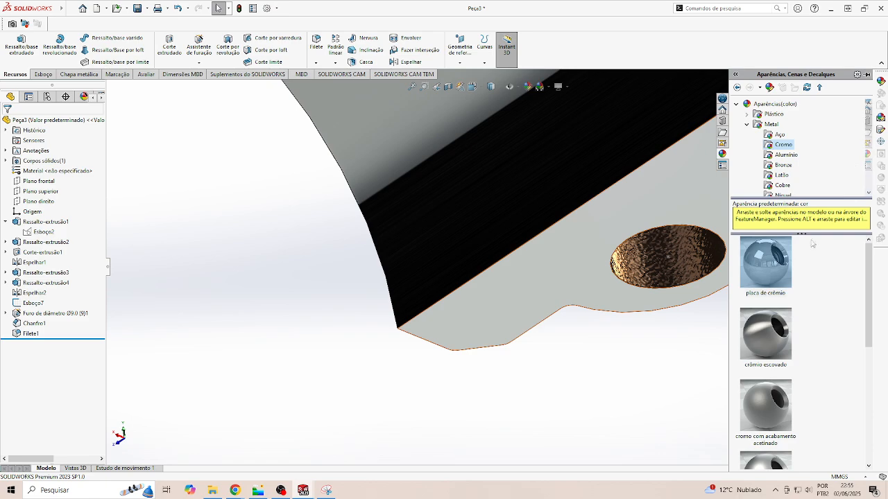
left_click_drag(763, 258, 683, 269)
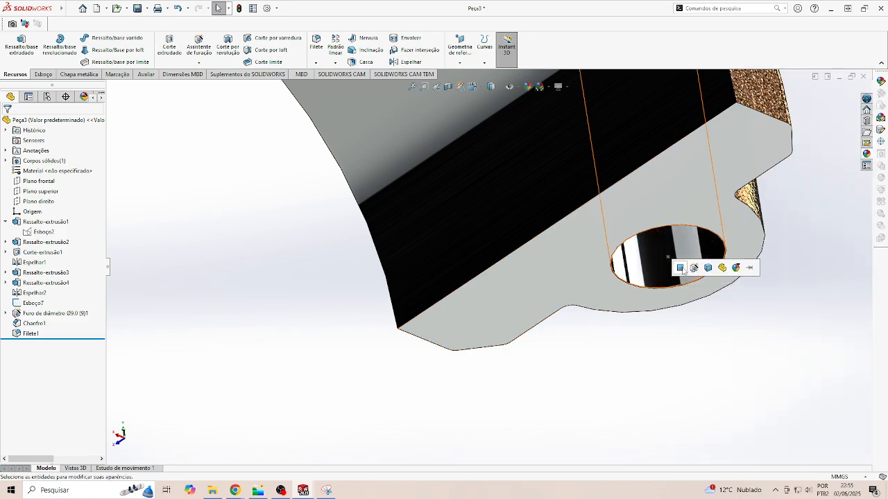
Step: Examine the chrome-plated bolt holes and big-end faces from above and below
scroll(620, 229, "up", 5)
middle_click_drag(523, 199, 525, 353)
scroll(450, 244, "down", 5)
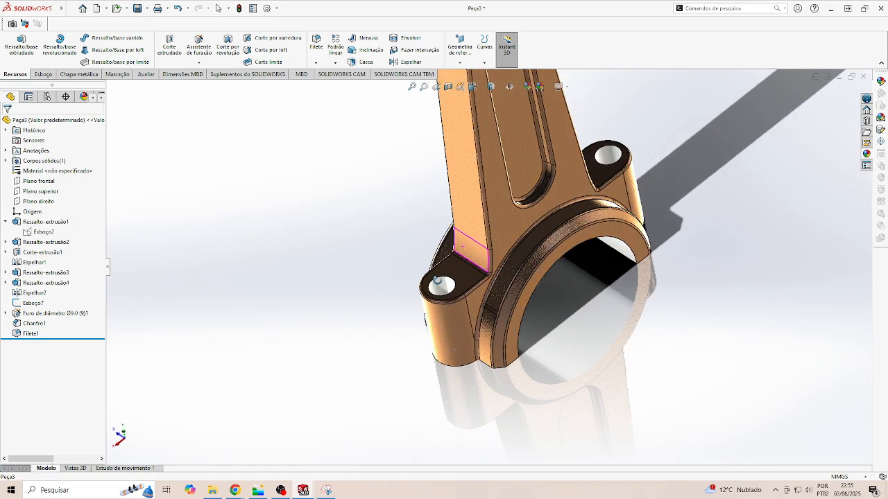
scroll(452, 285, "down", 4)
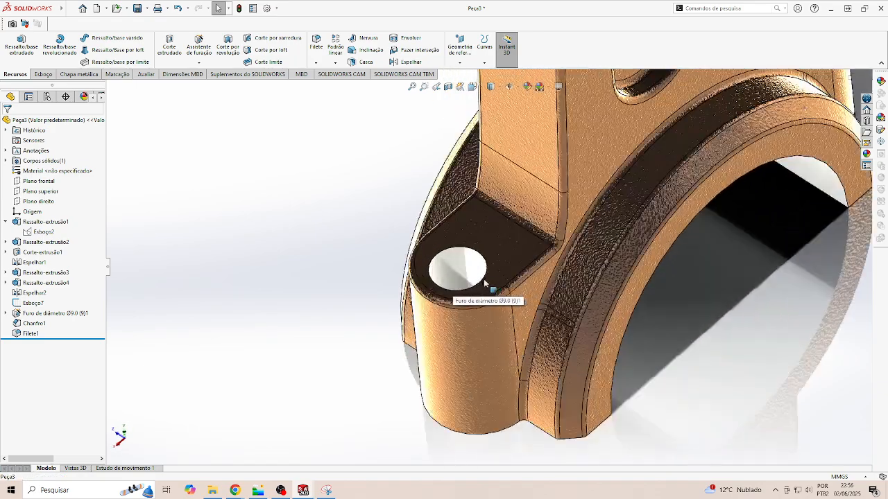
scroll(506, 271, "up", 5)
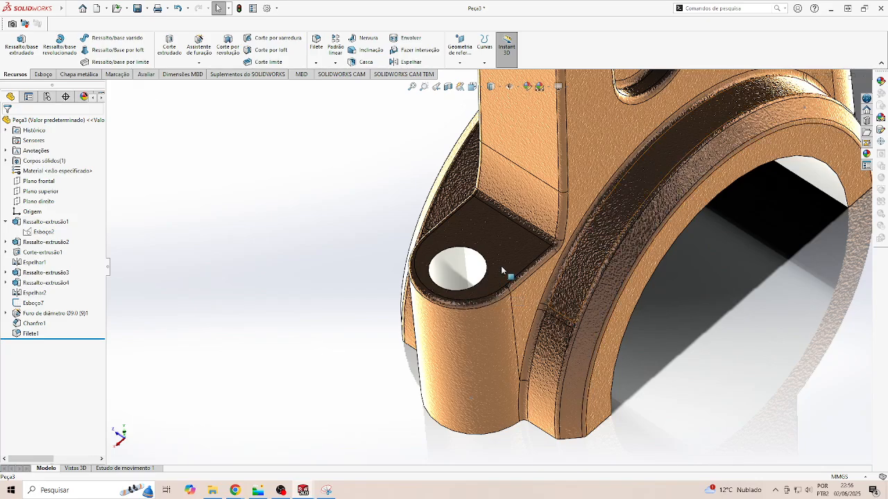
scroll(505, 208, "down", 7)
scroll(505, 203, "up", 5)
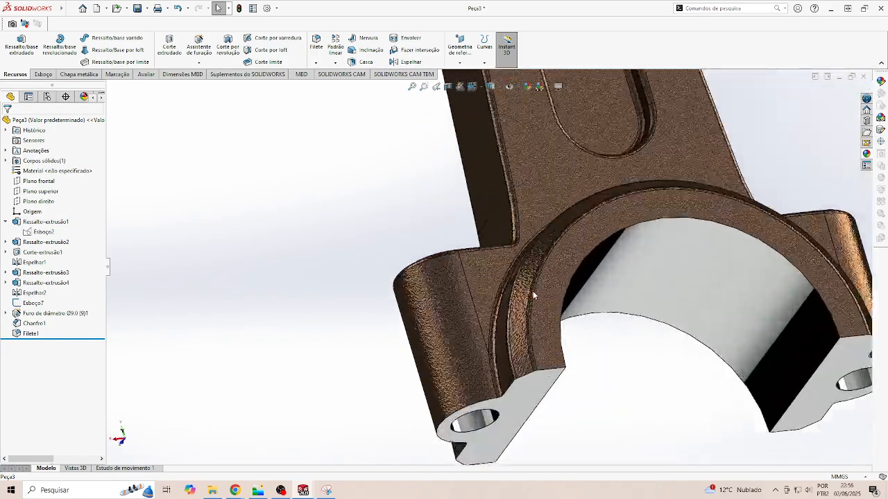
scroll(548, 274, "down", 3)
scroll(581, 264, "up", 3)
scroll(581, 265, "up", 4)
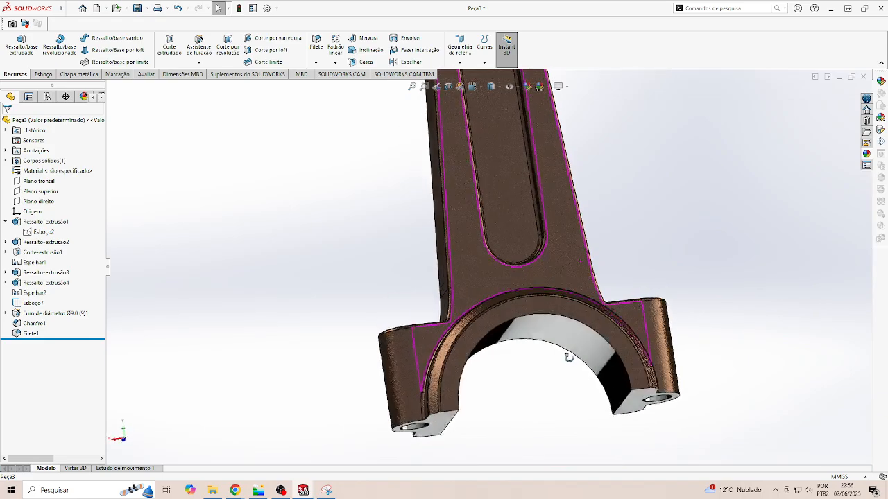
Step: Examine the bronze and chrome finish over the whole connecting rod, from the small end to the big end
scroll(486, 182, "down", 6)
middle_click_drag(506, 218, 421, 323)
scroll(421, 322, "up", 8)
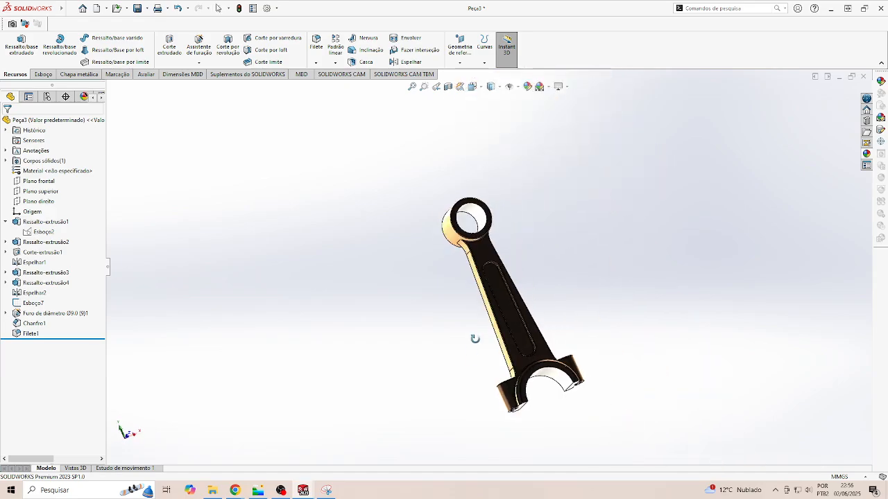
scroll(496, 378, "down", 8)
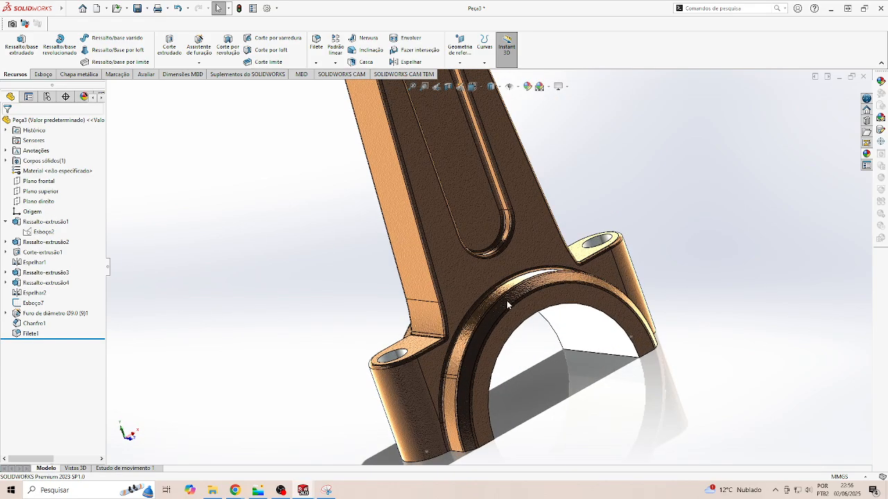
middle_click_drag(486, 324, 537, 277)
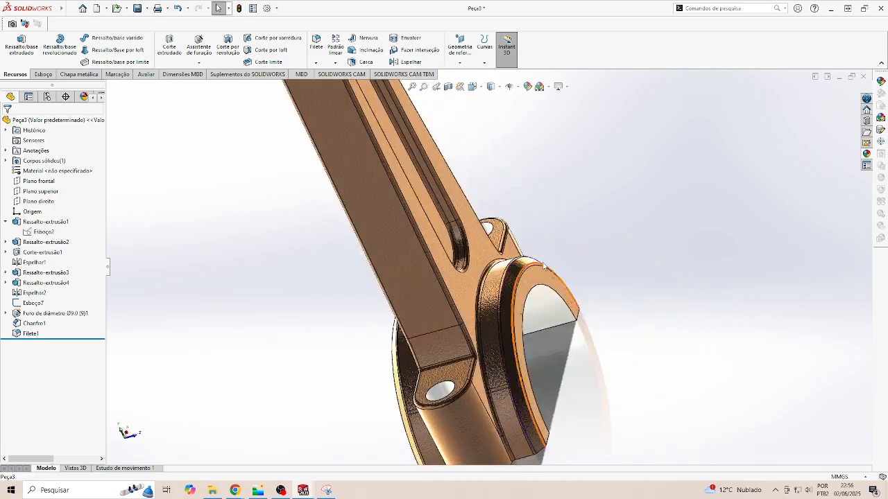
scroll(463, 210, "up", 7)
scroll(444, 170, "down", 5)
middle_click_drag(444, 171, 494, 267)
scroll(501, 265, "up", 5)
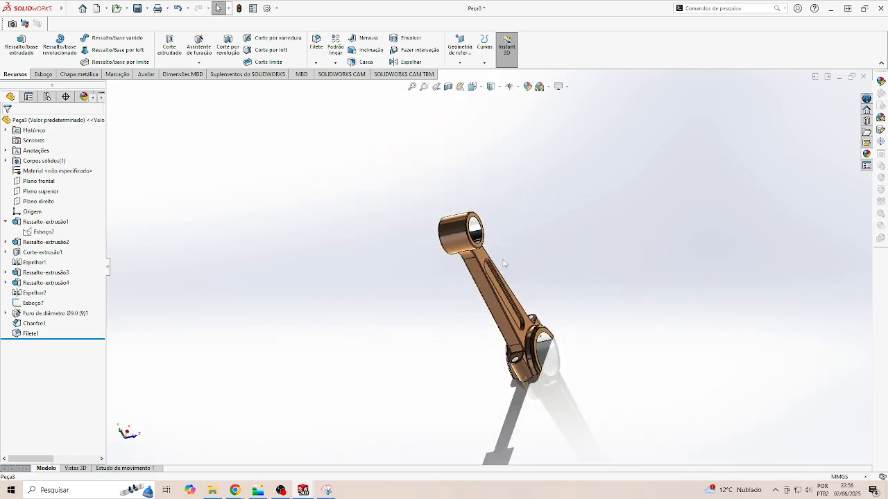
scroll(527, 304, "down", 4)
middle_click_drag(529, 306, 465, 109)
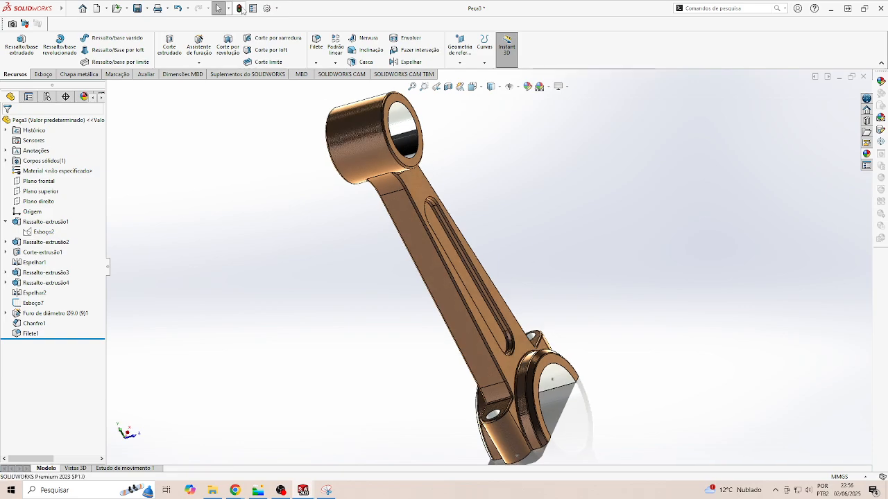